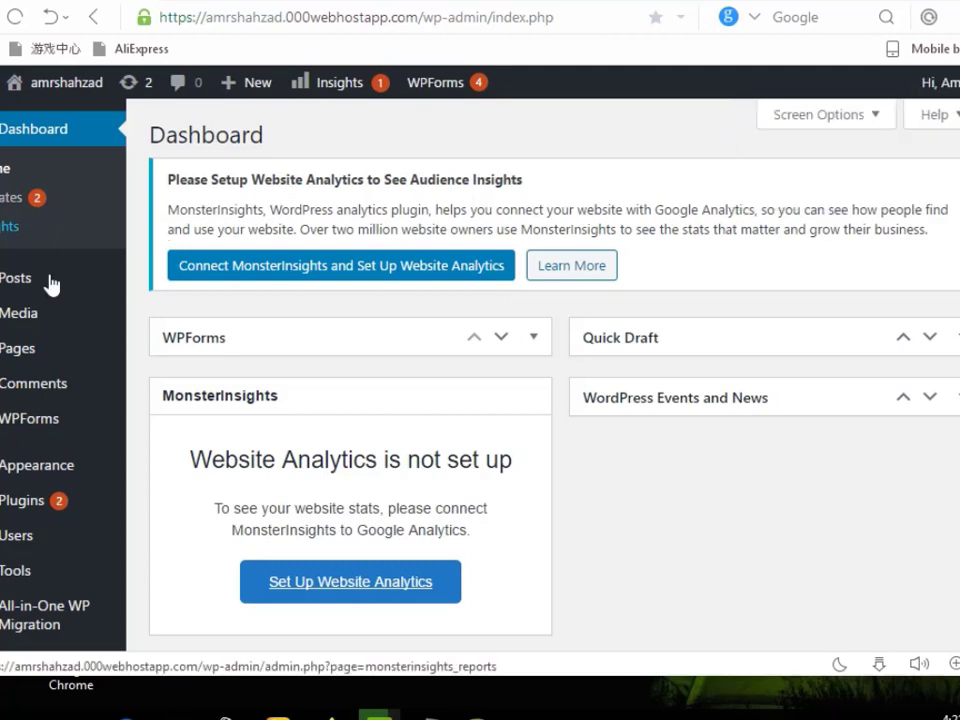
Open the list of all posts in the site's admin area
{"action": "mouse_move", "coordinate": [44, 287]}
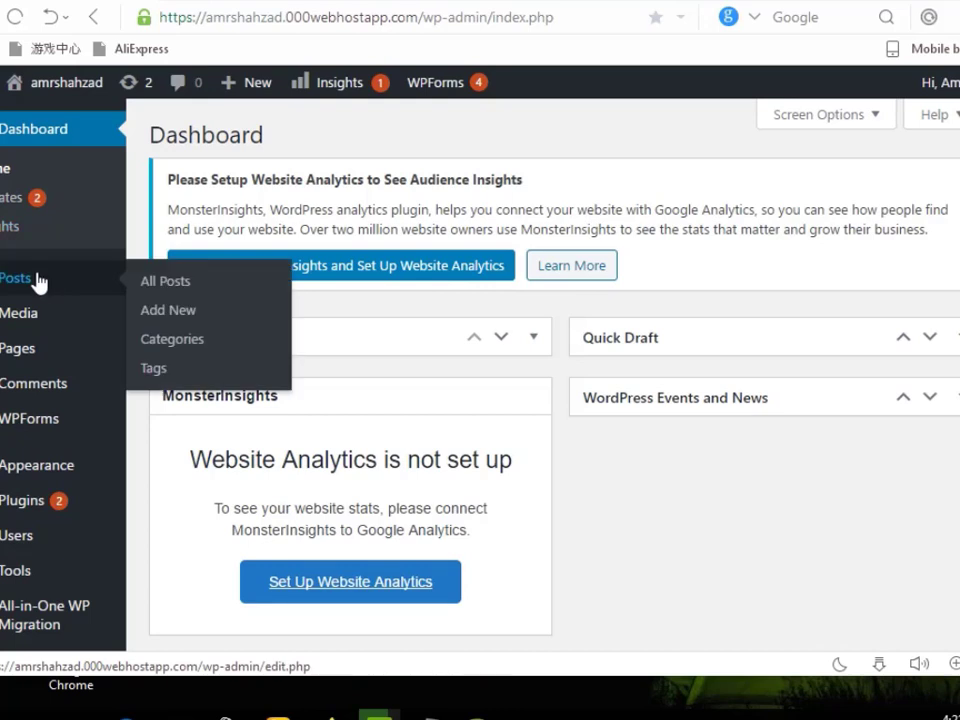
{"action": "mouse_move", "coordinate": [10, 288]}
{"action": "left_click", "coordinate": [16, 285]}
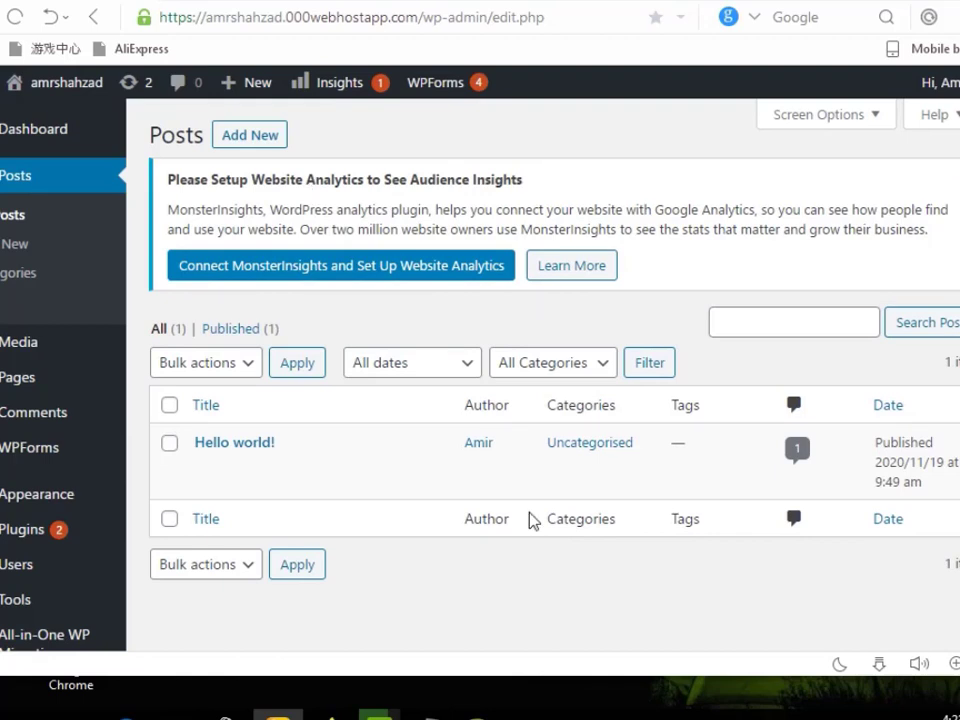
View the live site's blog page and examine the existing posts and sidebar widgets
{"action": "mouse_move", "coordinate": [513, 435]}
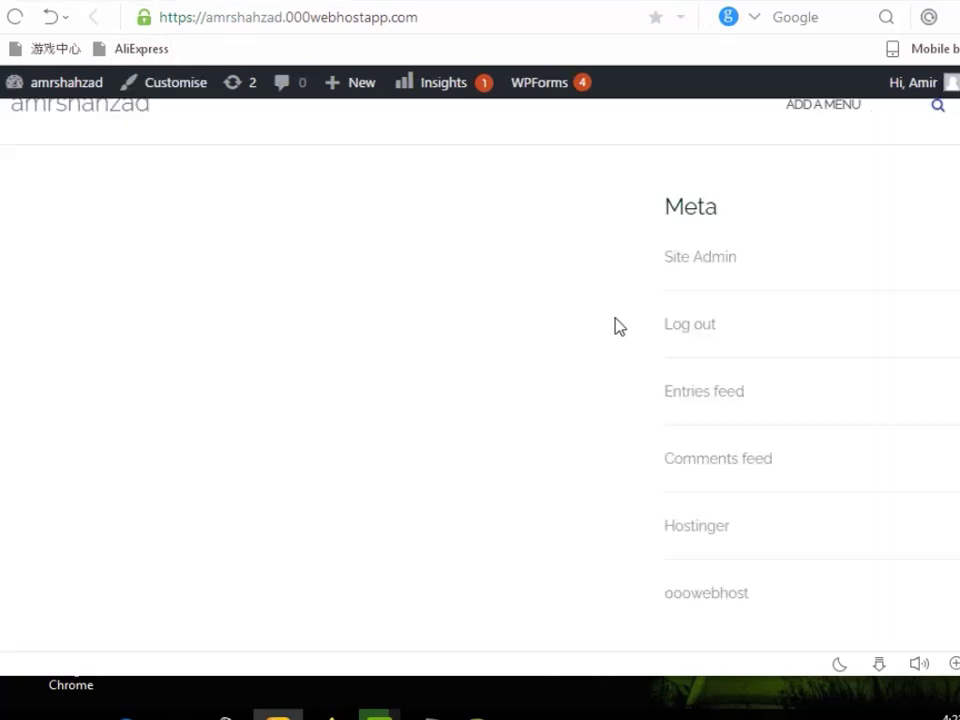
{"action": "scroll", "coordinate": [620, 327], "scroll_direction": "up", "scroll_amount": 10}
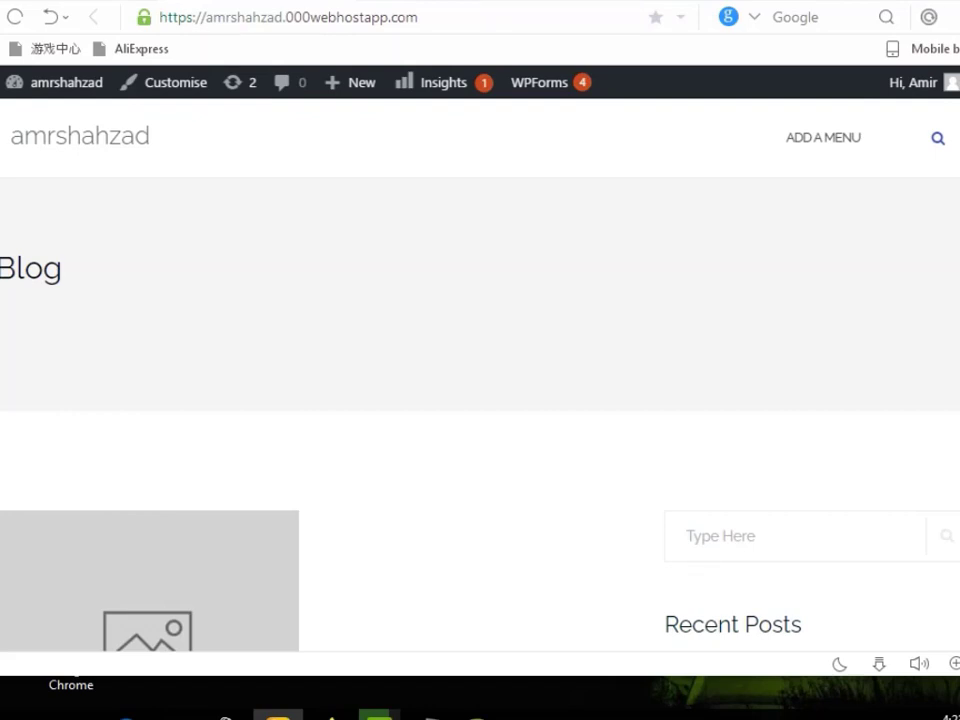
{"action": "scroll", "coordinate": [34, 434], "scroll_direction": "down", "scroll_amount": 4}
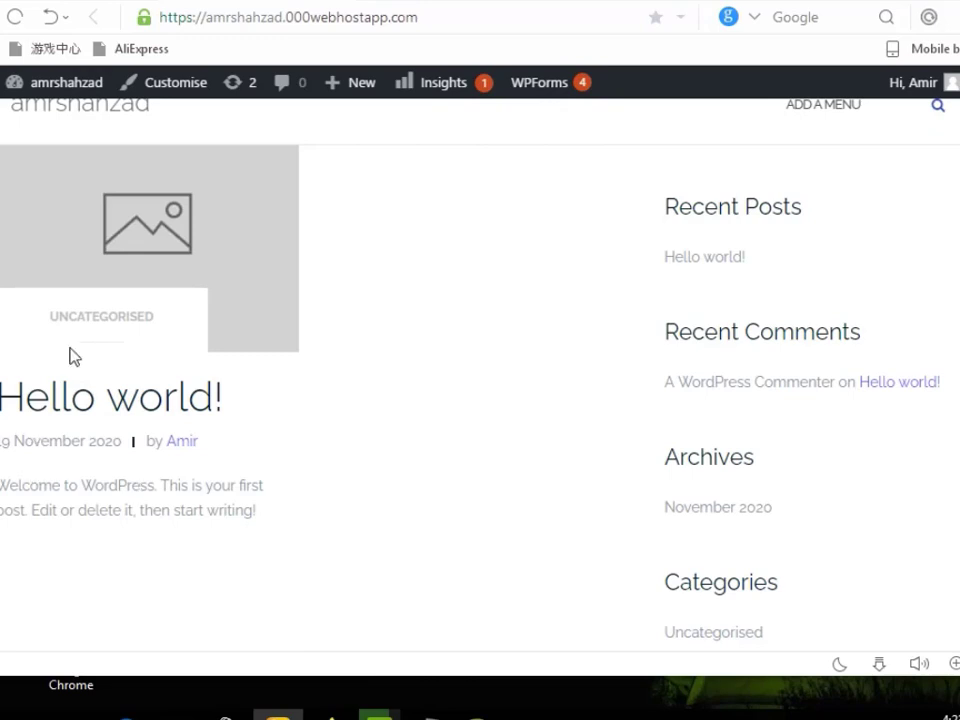
{"action": "scroll", "coordinate": [70, 356], "scroll_direction": "up", "scroll_amount": 4}
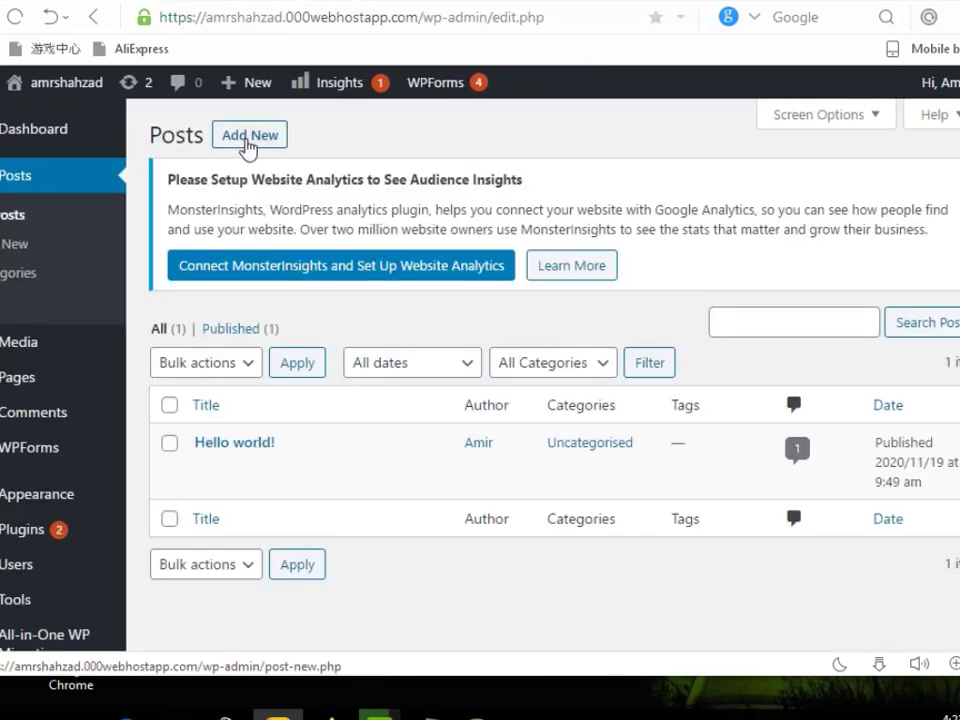
Start a new blank post from the posts list
{"action": "left_click", "coordinate": [250, 145]}
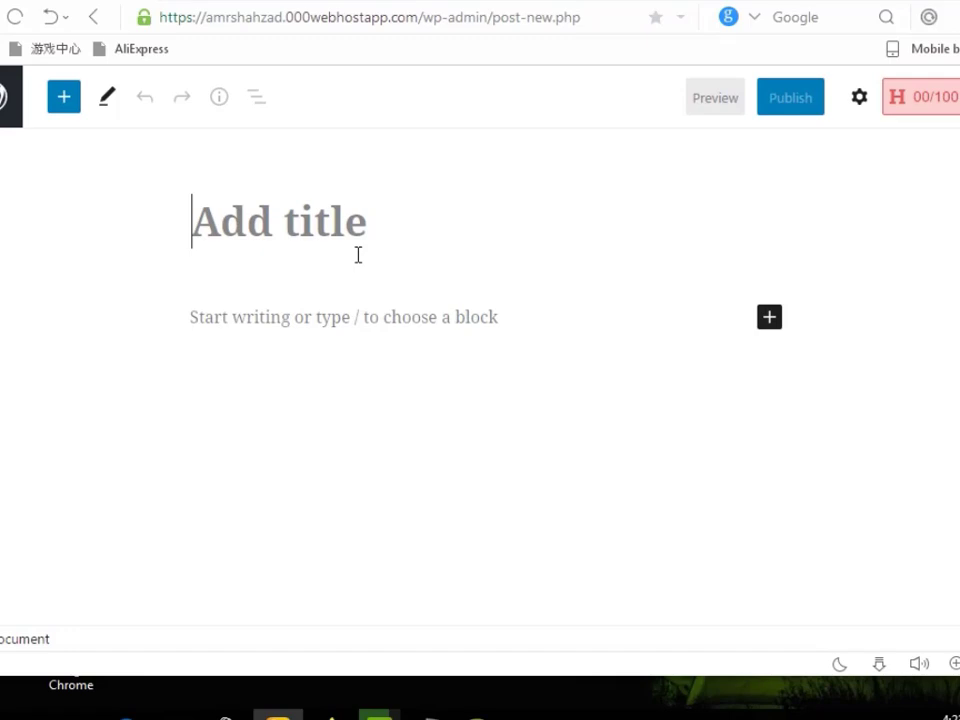
{"action": "type", "text": "n"}
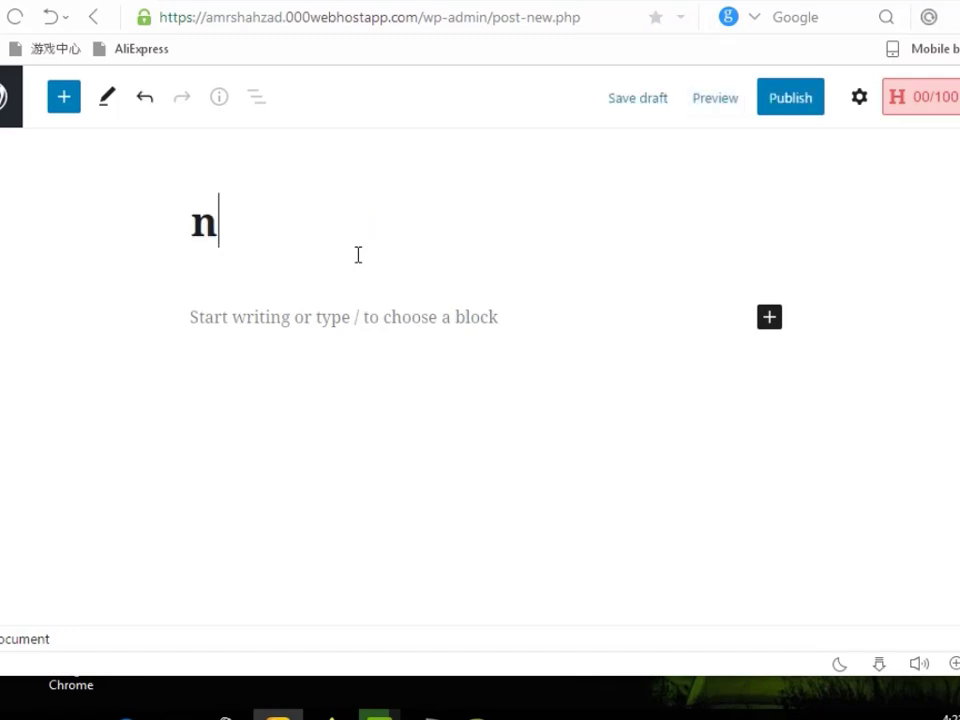
{"action": "type", "text": "OKIA"}
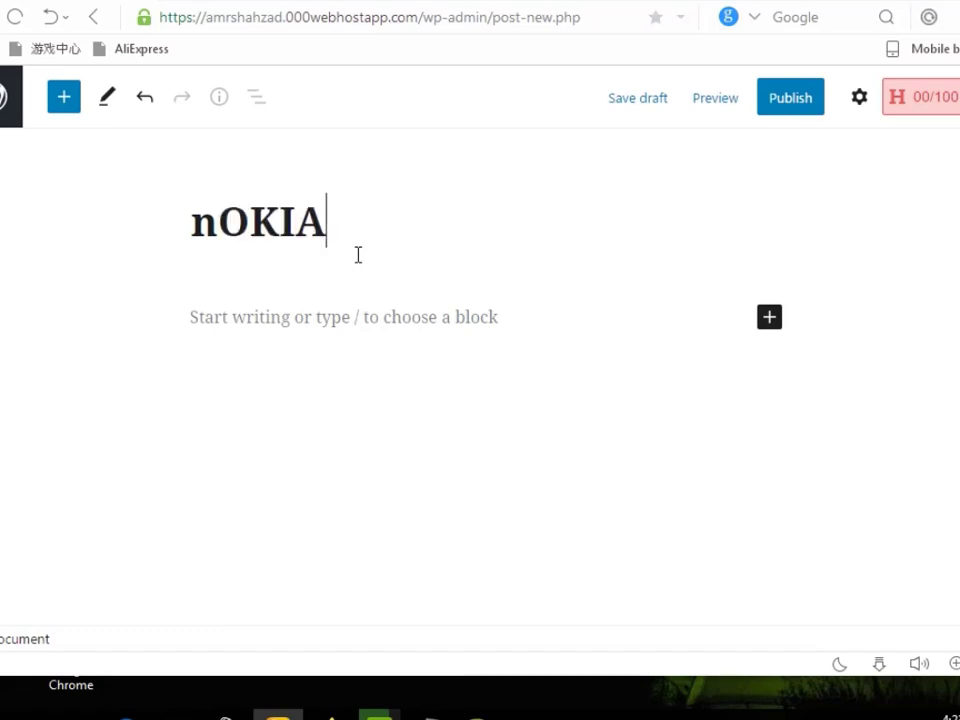
{"action": "key", "text": "BackSpace"}
{"action": "key", "text": "BackSpace"}
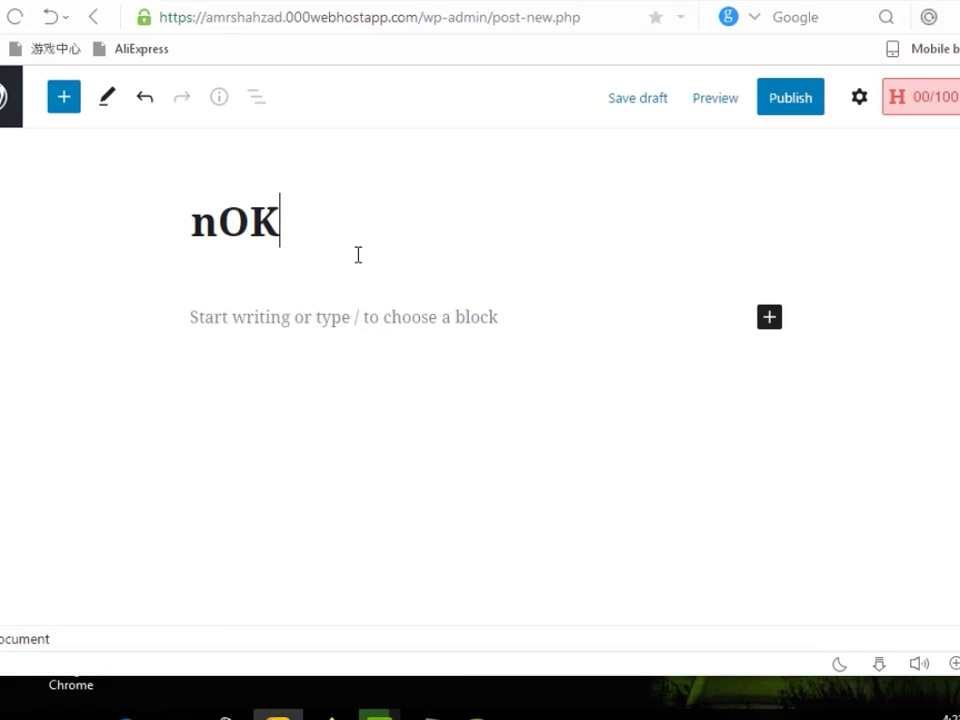
{"action": "key", "text": "BackSpace"}
{"action": "key", "text": "BackSpace"}
{"action": "key", "text": "BackSpace"}
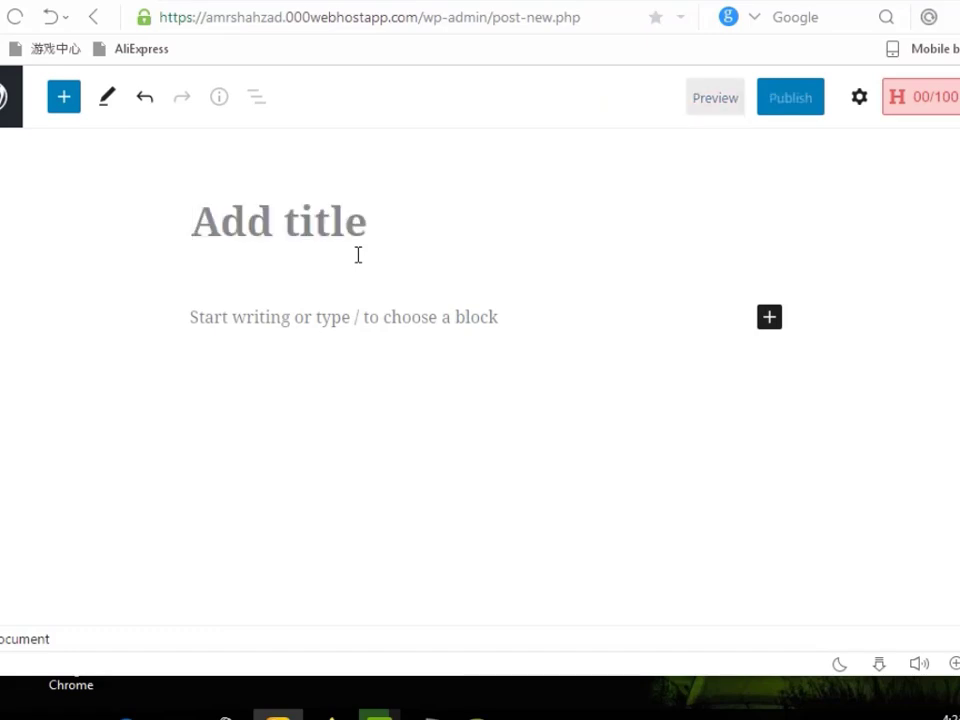
Title the post "Nokia 105" and place the cursor in its empty body
{"action": "type", "text": "N"}
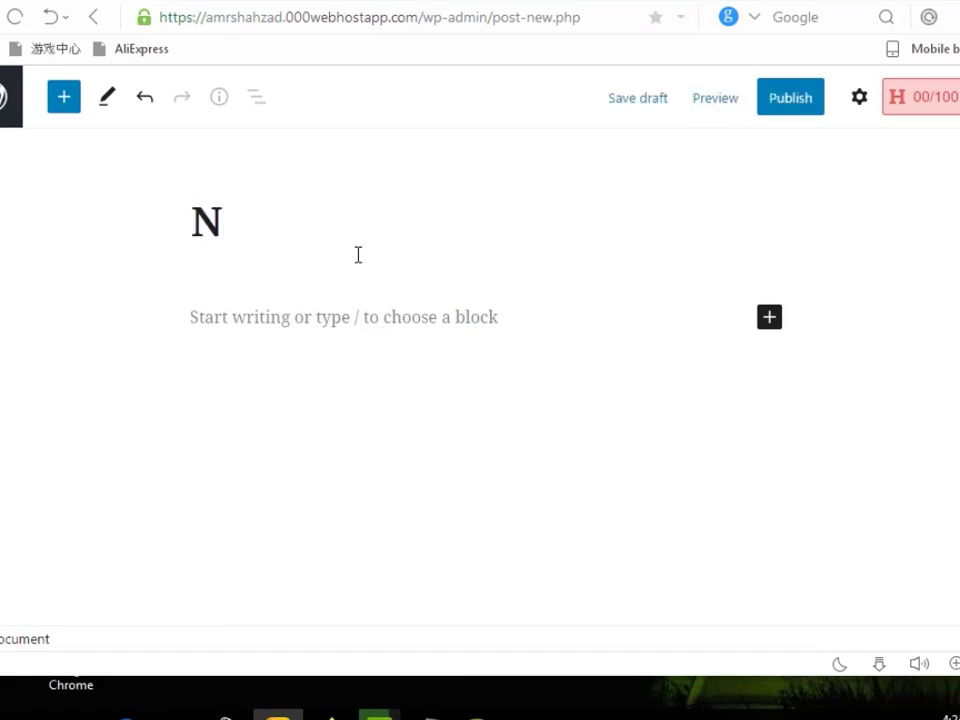
{"action": "type", "text": "ok"}
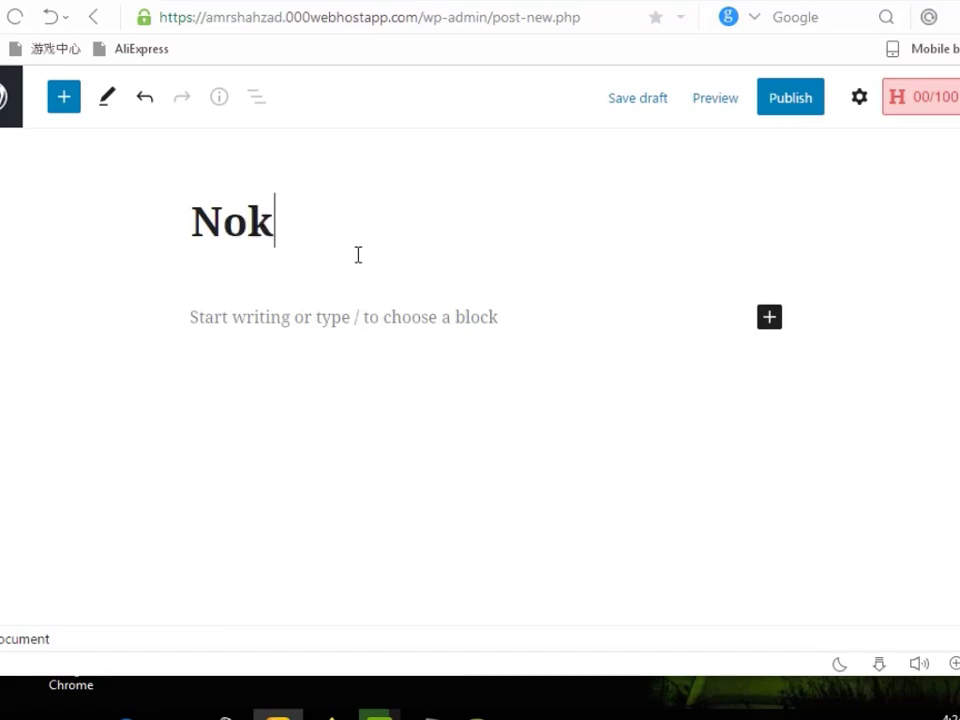
{"action": "type", "text": "ia"}
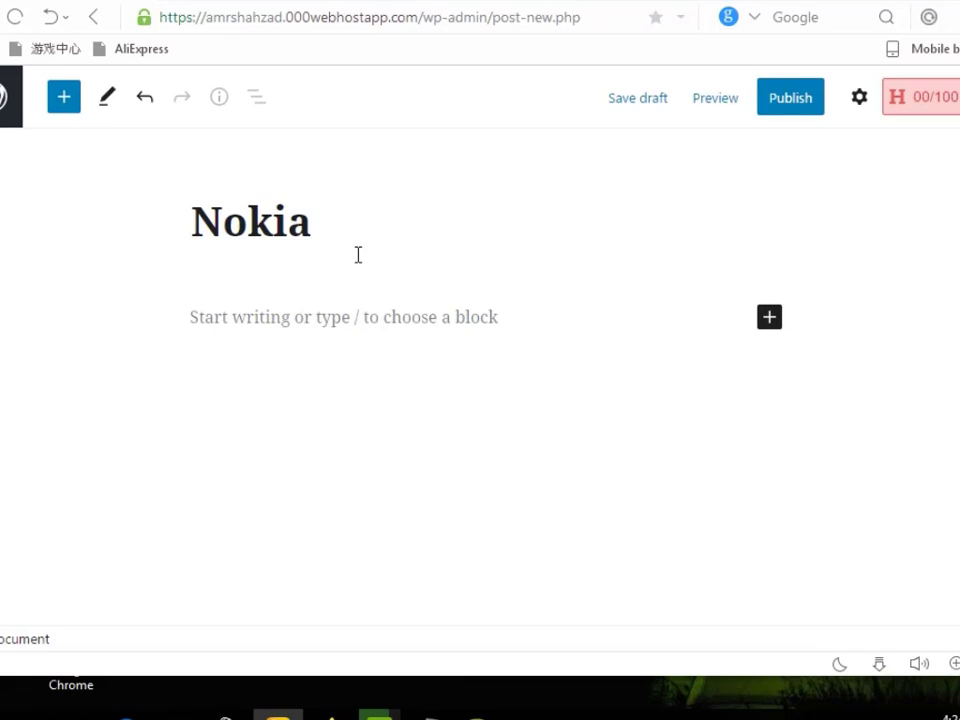
{"action": "type", "text": "105"}
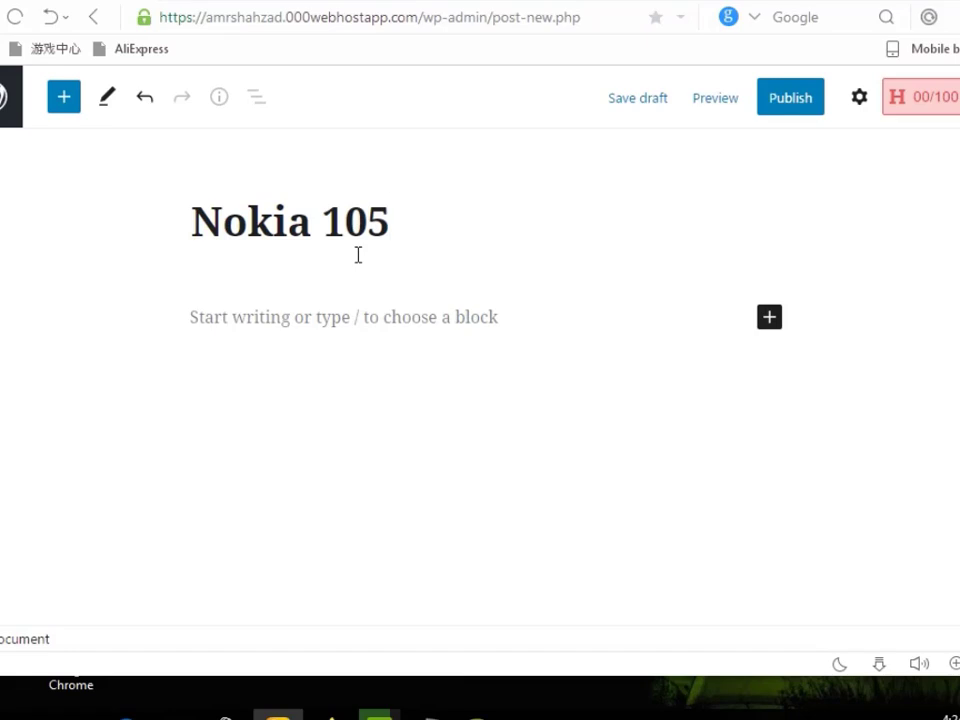
{"action": "left_click", "coordinate": [417, 322]}
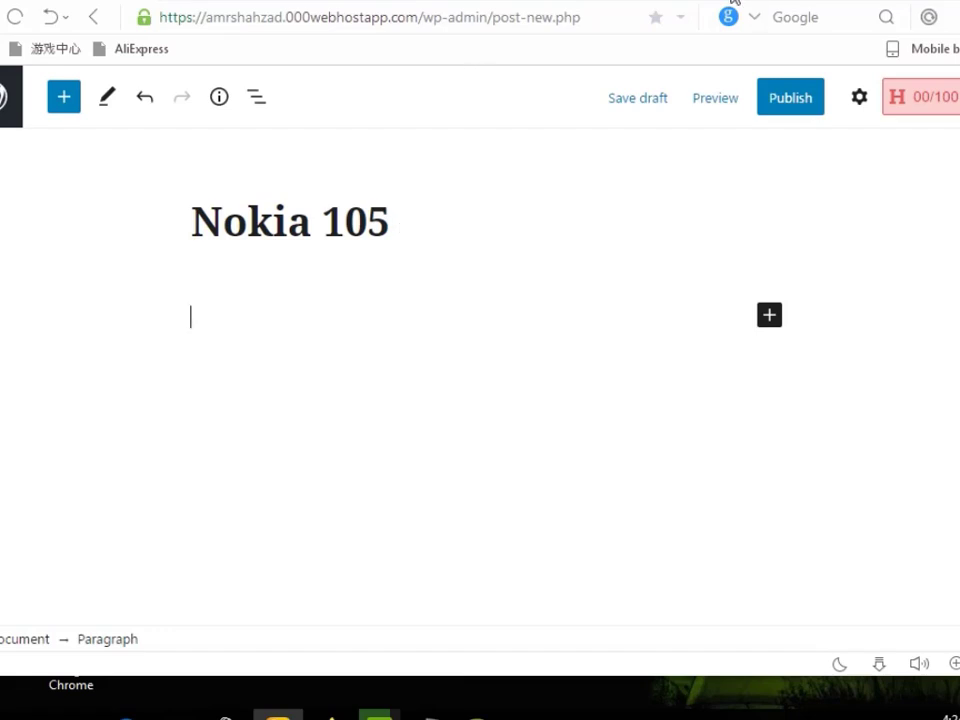
Search Google for "nokia105" in a new browser tab
{"action": "left_click", "coordinate": [732, 1]}
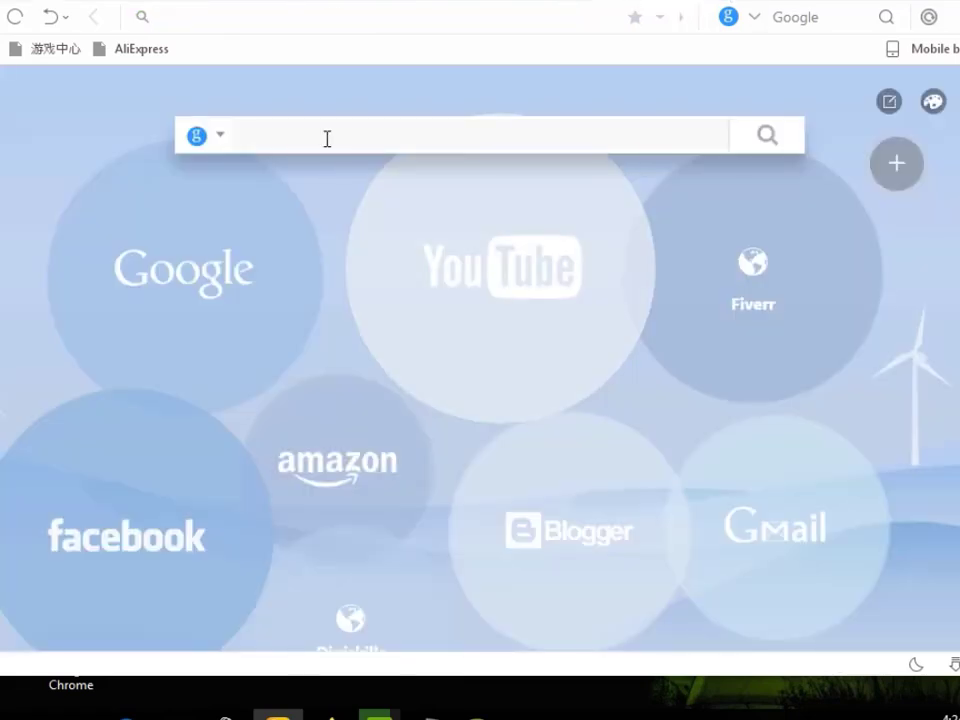
{"action": "left_click", "coordinate": [327, 138]}
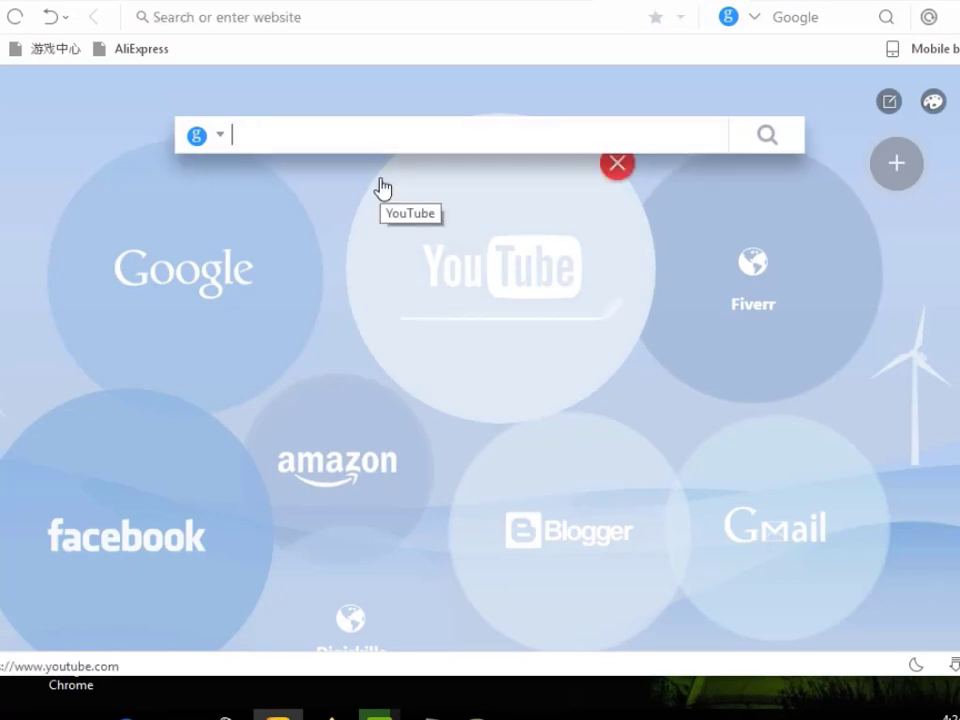
{"action": "type", "text": "noki"}
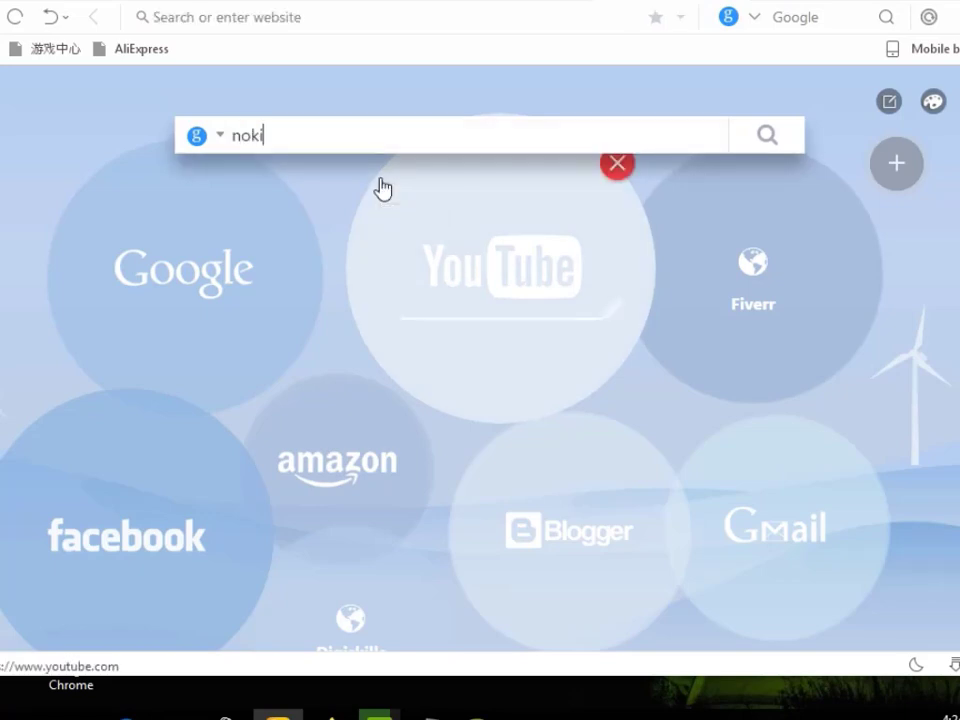
{"action": "type", "text": "a105"}
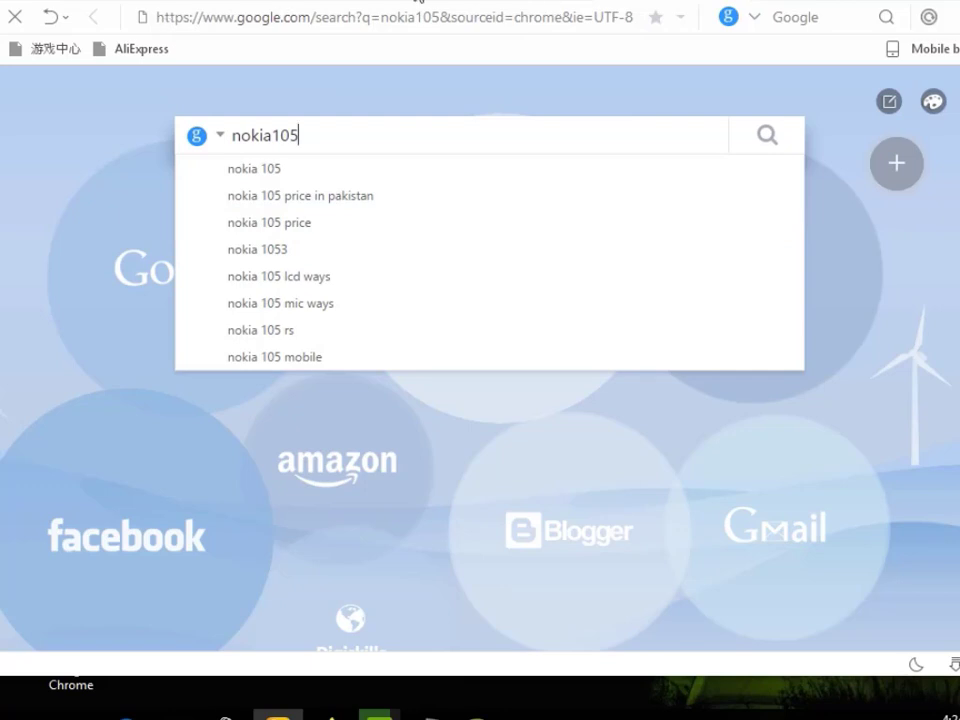
{"action": "left_click", "coordinate": [322, 170]}
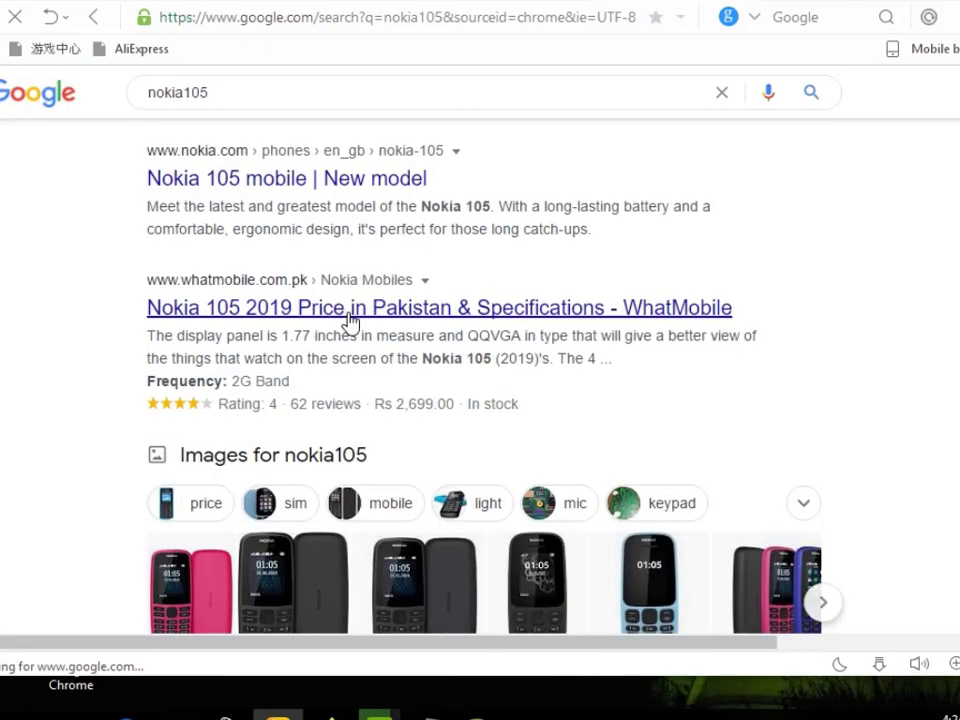
Open the WhatMobile result for Nokia 105 2019 and copy the text from the "Nokia 105 2019 price in Pakistan" heading through the description
{"action": "left_click", "coordinate": [349, 314]}
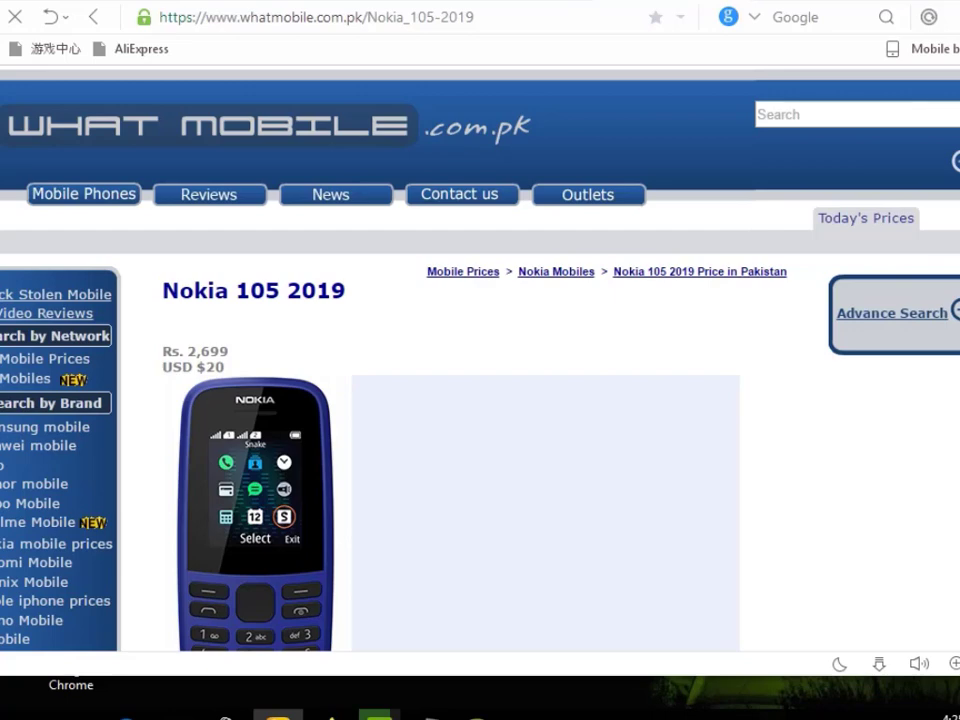
{"action": "scroll", "coordinate": [480, 360], "scroll_direction": "down", "scroll_amount": 6}
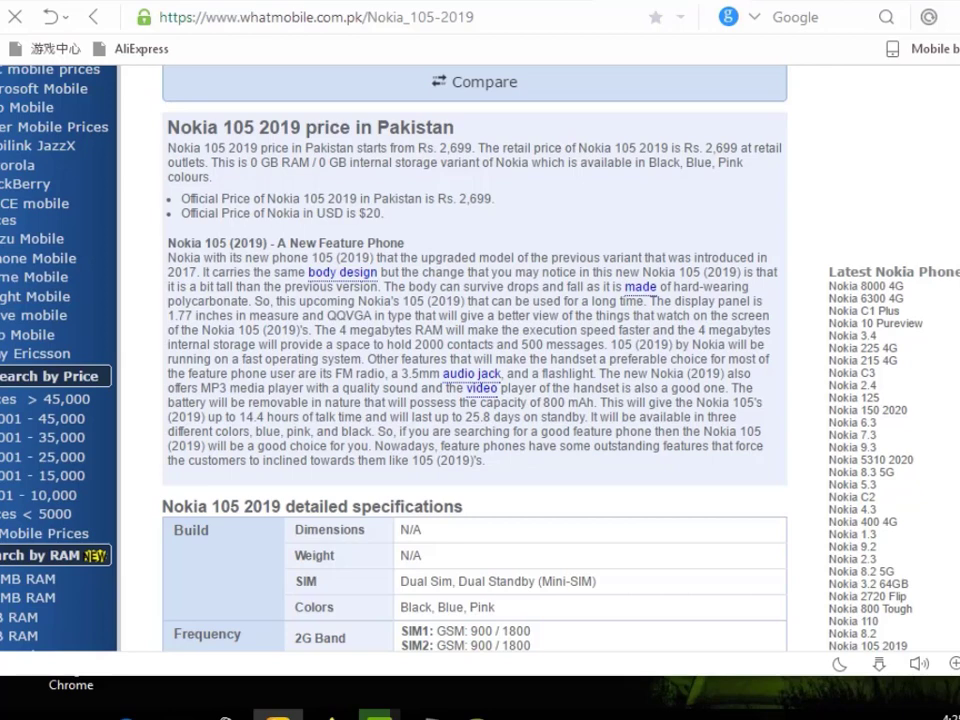
{"action": "left_click_drag", "start_coordinate": [167, 127], "coordinate": [514, 480]}
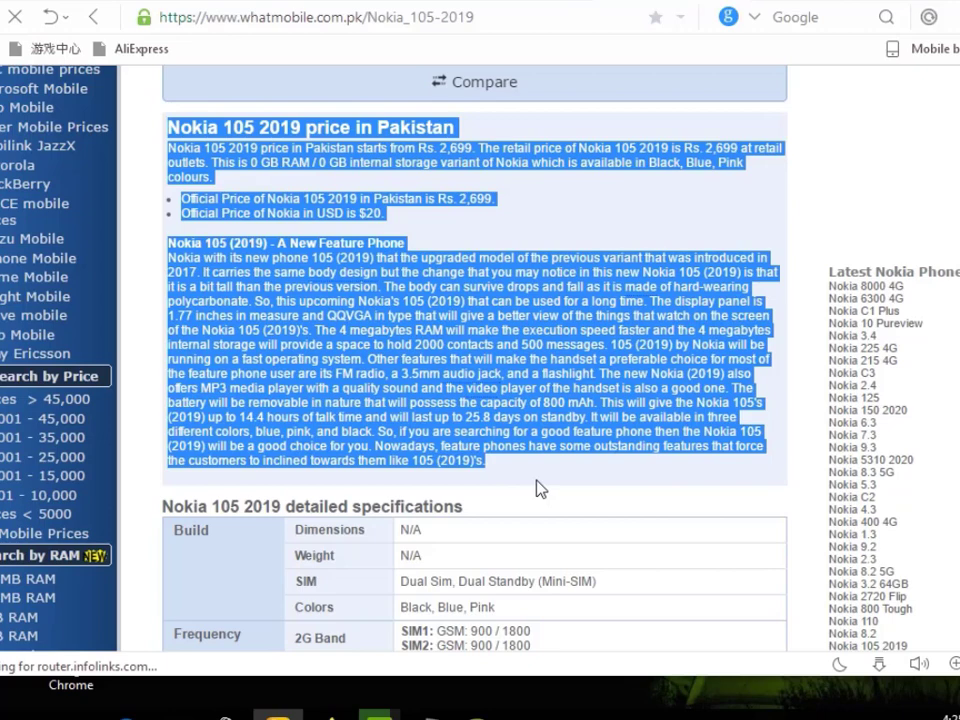
Paste the copied price and description text into the body of the Nokia 105 post and publish the post
{"action": "left_click", "coordinate": [292, 2]}
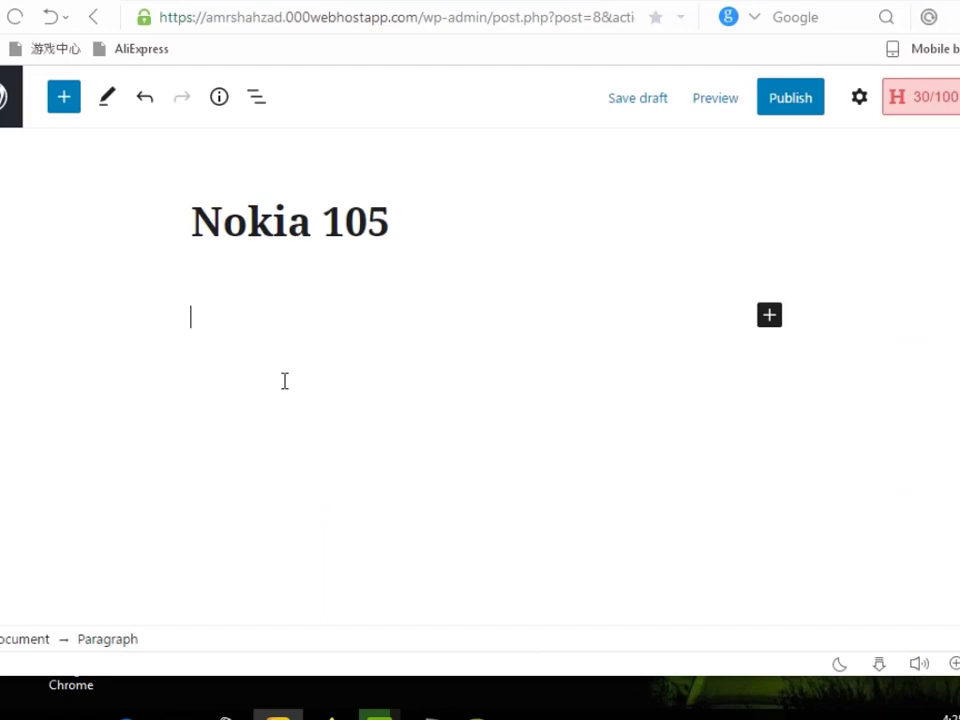
{"action": "key", "text": "ctrl+v"}
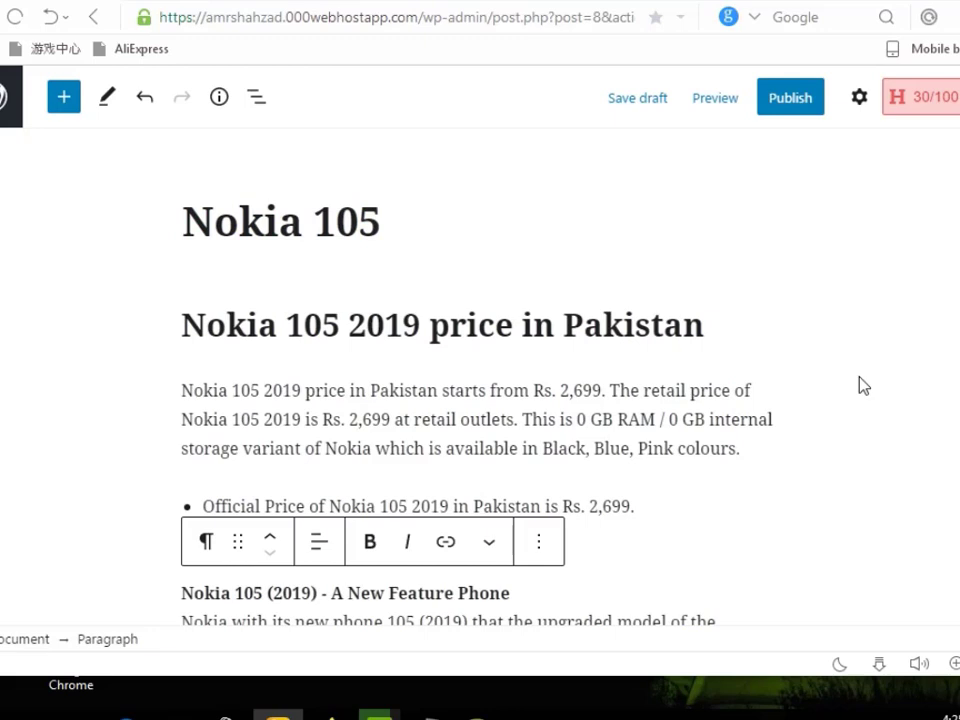
{"action": "scroll", "coordinate": [863, 385], "scroll_direction": "down", "scroll_amount": 2}
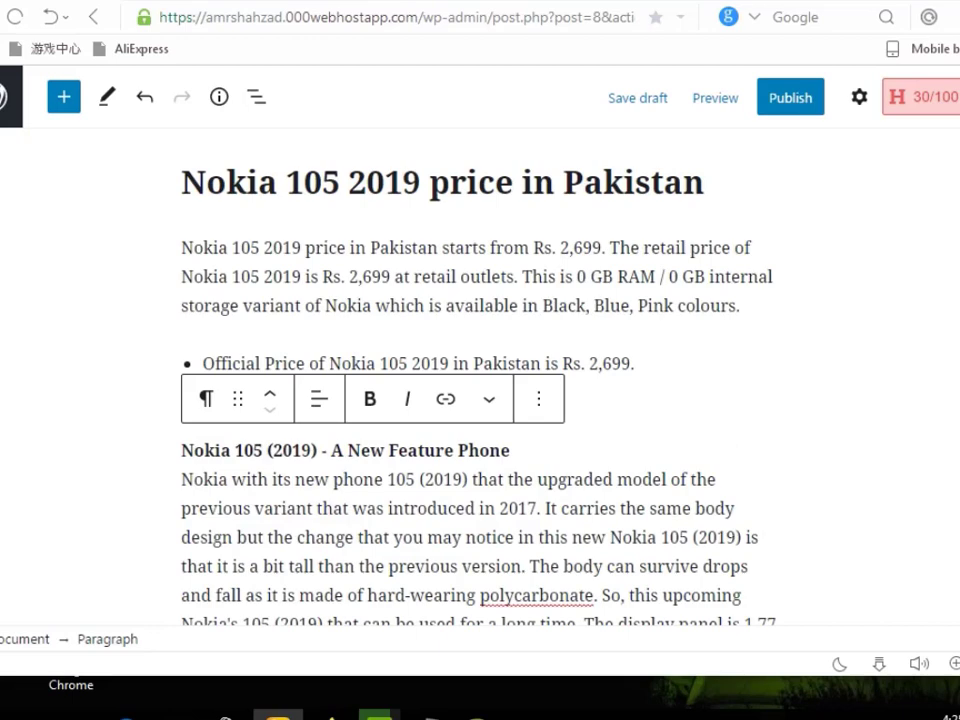
{"action": "left_click", "coordinate": [790, 100]}
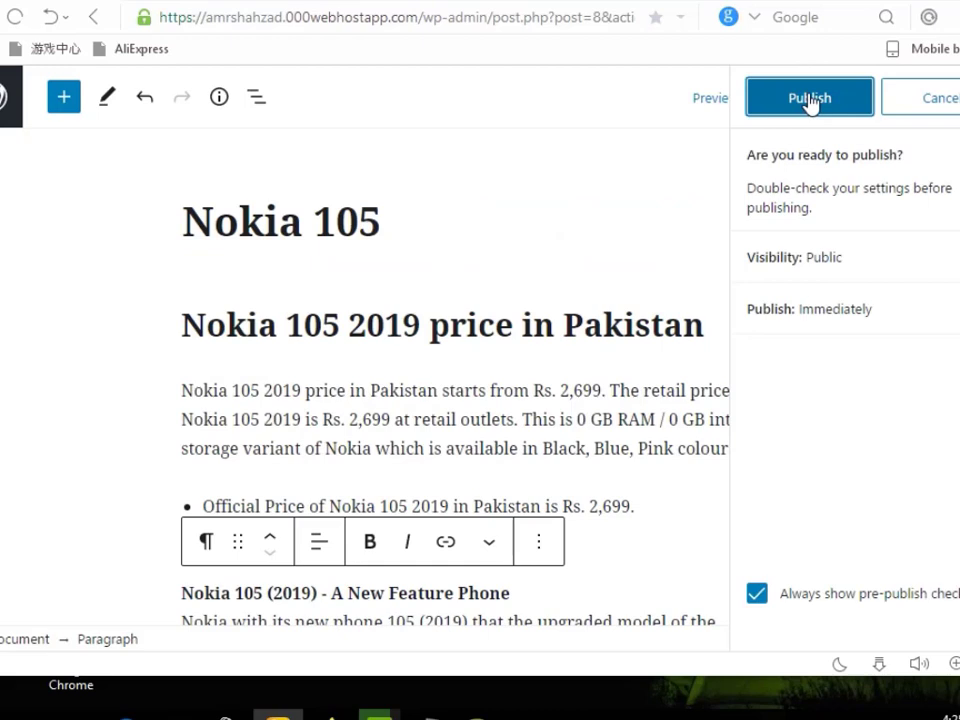
{"action": "left_click", "coordinate": [810, 99]}
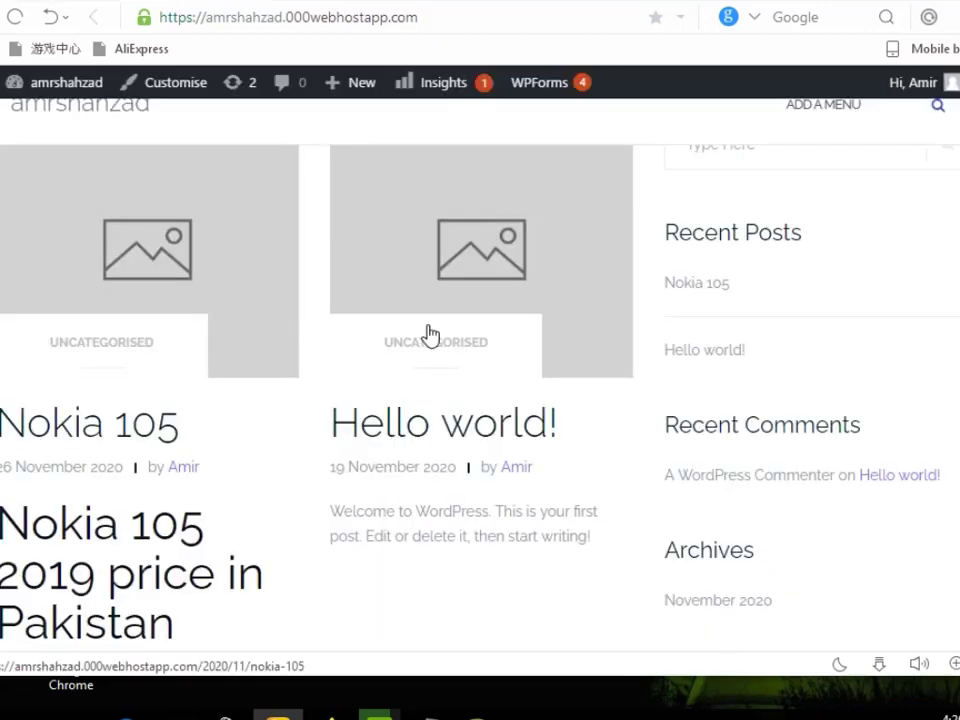
Check the published Nokia 105 post on the live site's blog page, reading through its content
{"action": "scroll", "coordinate": [851, 237], "scroll_direction": "down", "scroll_amount": 1}
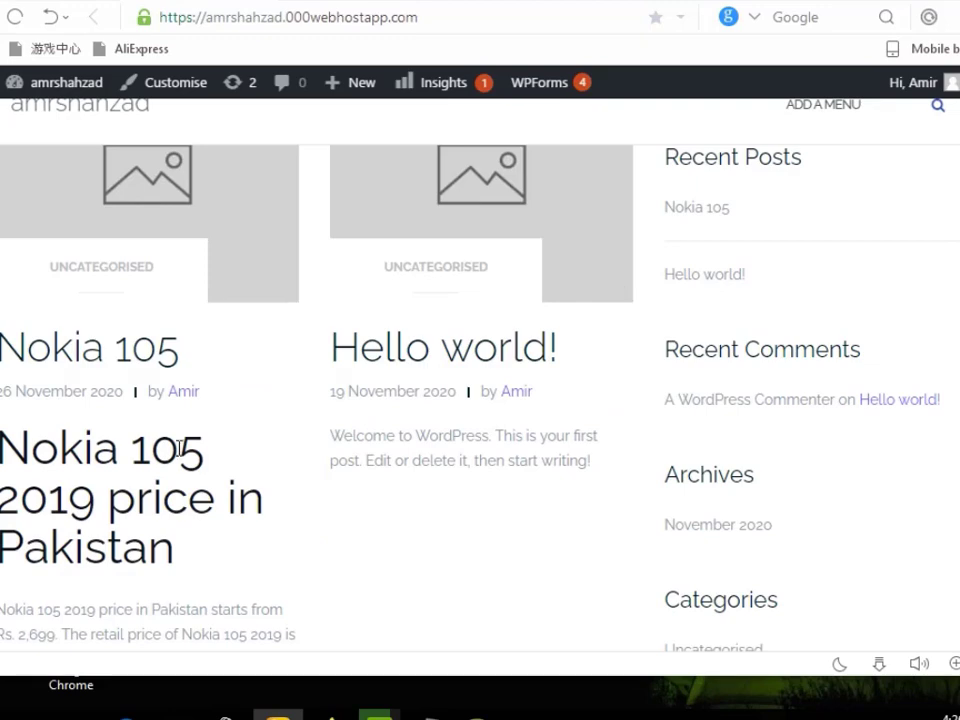
{"action": "scroll", "coordinate": [180, 449], "scroll_direction": "down", "scroll_amount": 5}
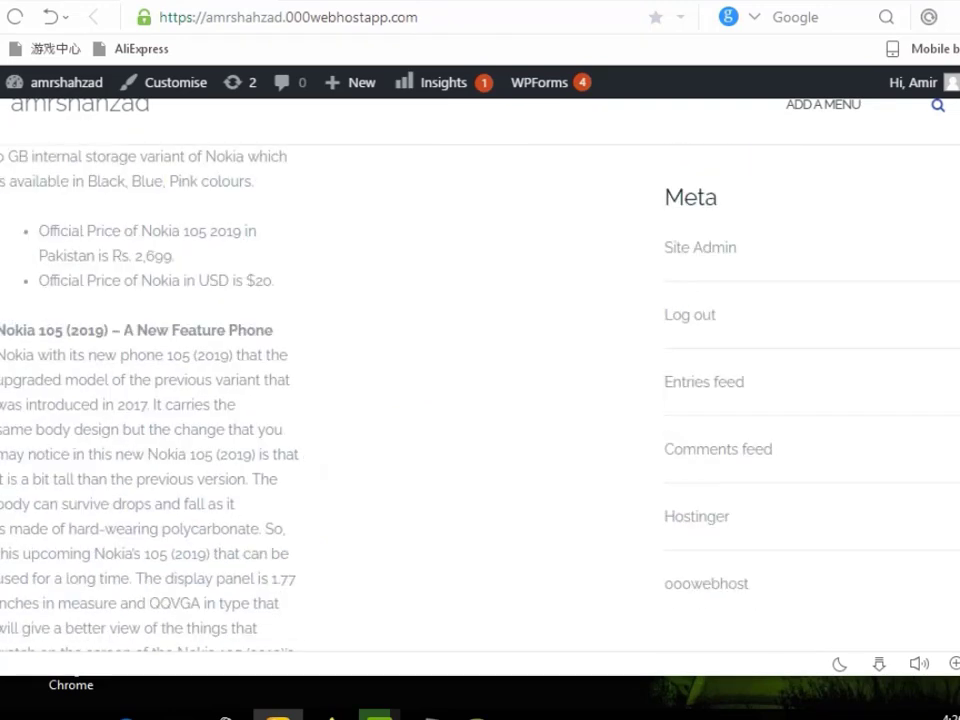
{"action": "scroll", "coordinate": [480, 400], "scroll_direction": "down", "scroll_amount": 5}
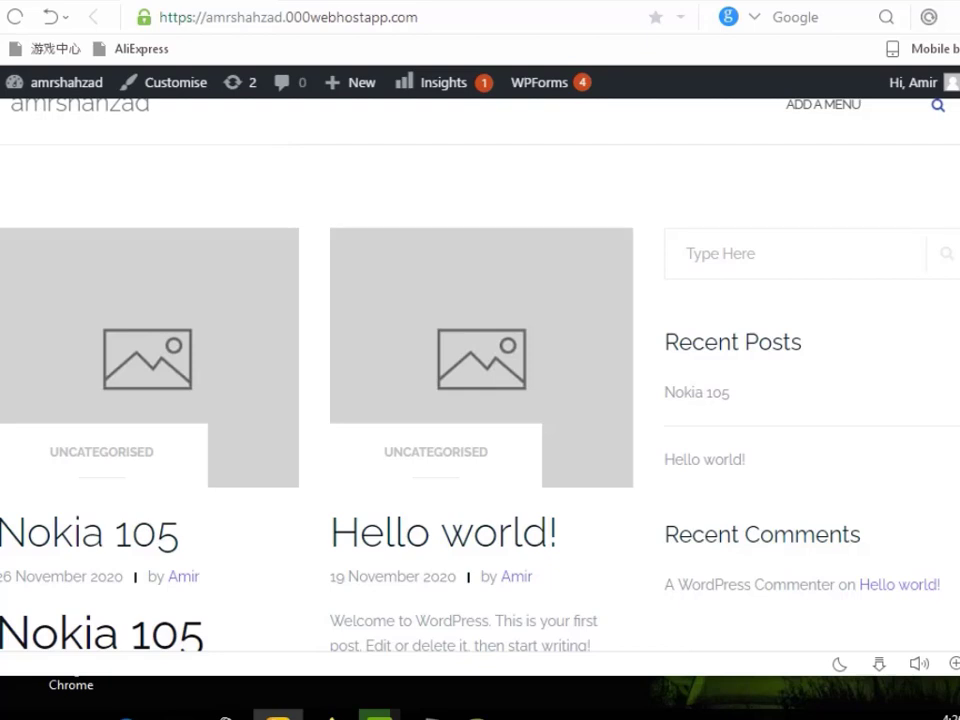
{"action": "scroll", "coordinate": [480, 400], "scroll_direction": "up", "scroll_amount": 3}
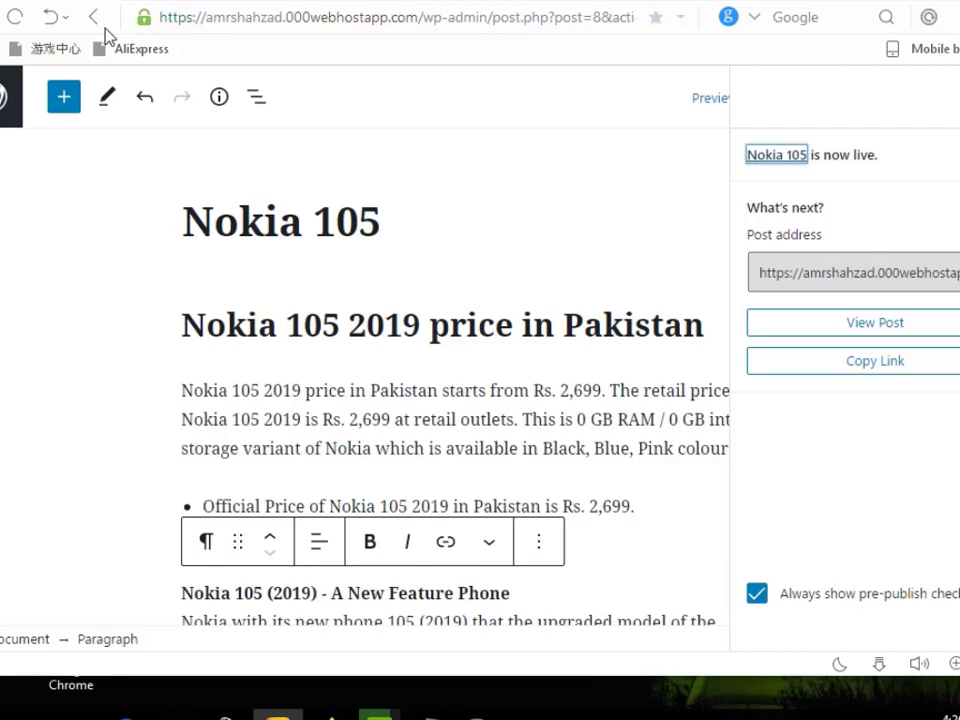
Start a new post from the posts area and title it "Sumsang j7"
{"action": "left_click", "coordinate": [94, 16]}
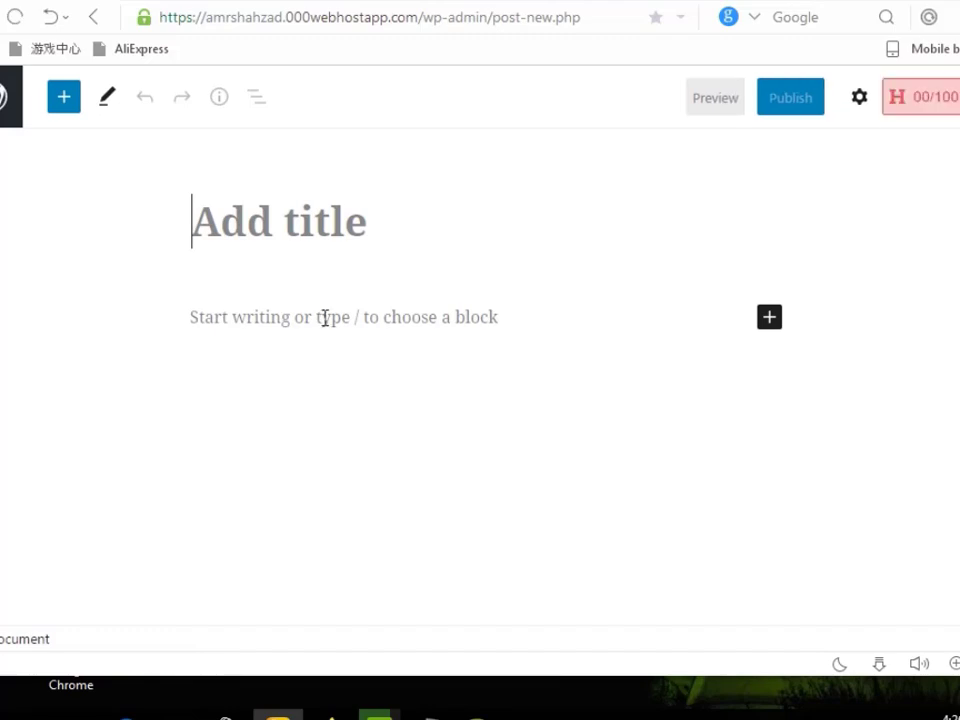
{"action": "type", "text": "S"}
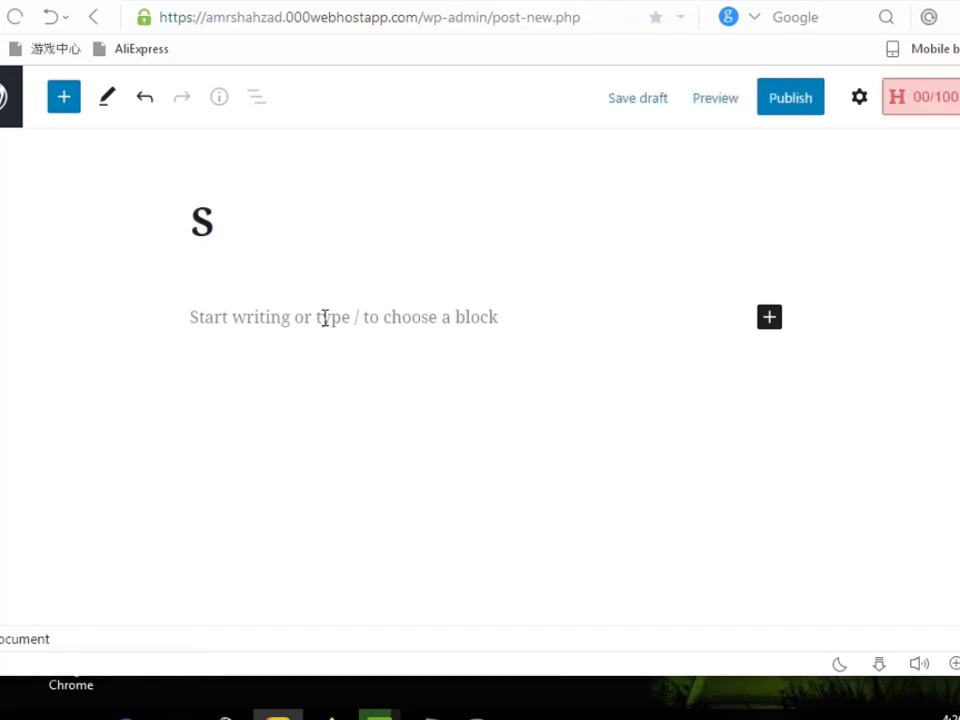
{"action": "type", "text": "um"}
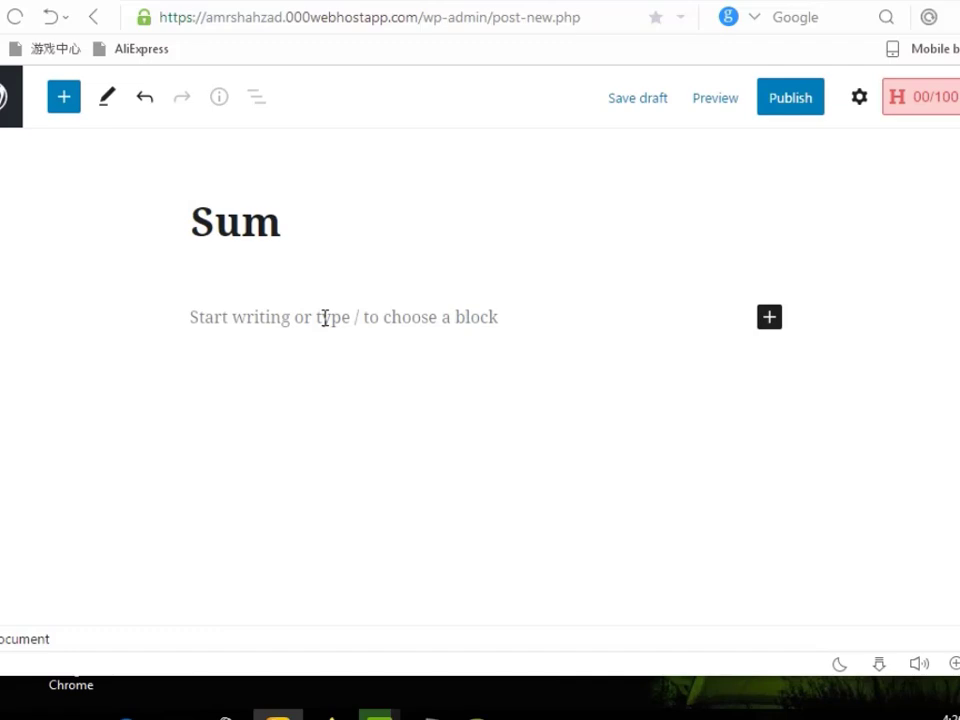
{"action": "type", "text": "sa"}
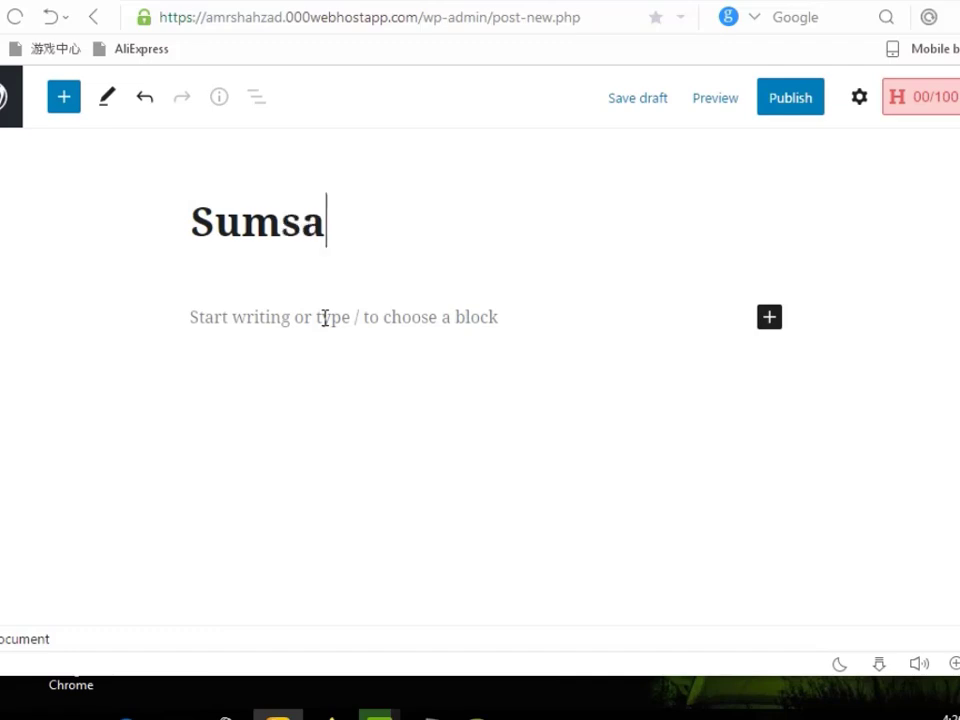
{"action": "type", "text": "ng "}
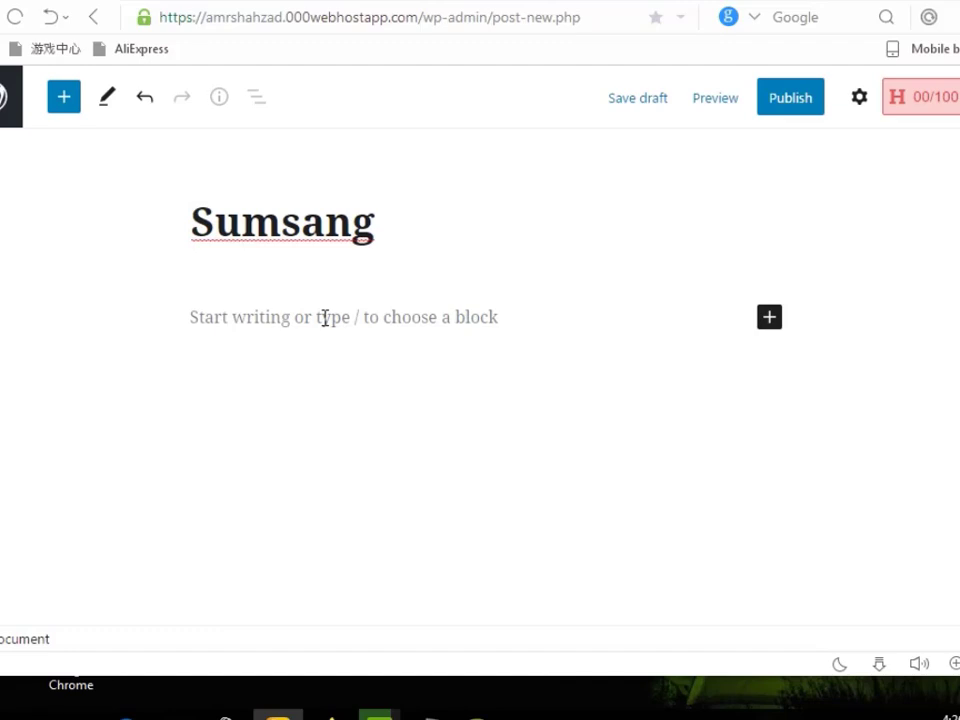
{"action": "type", "text": "j7"}
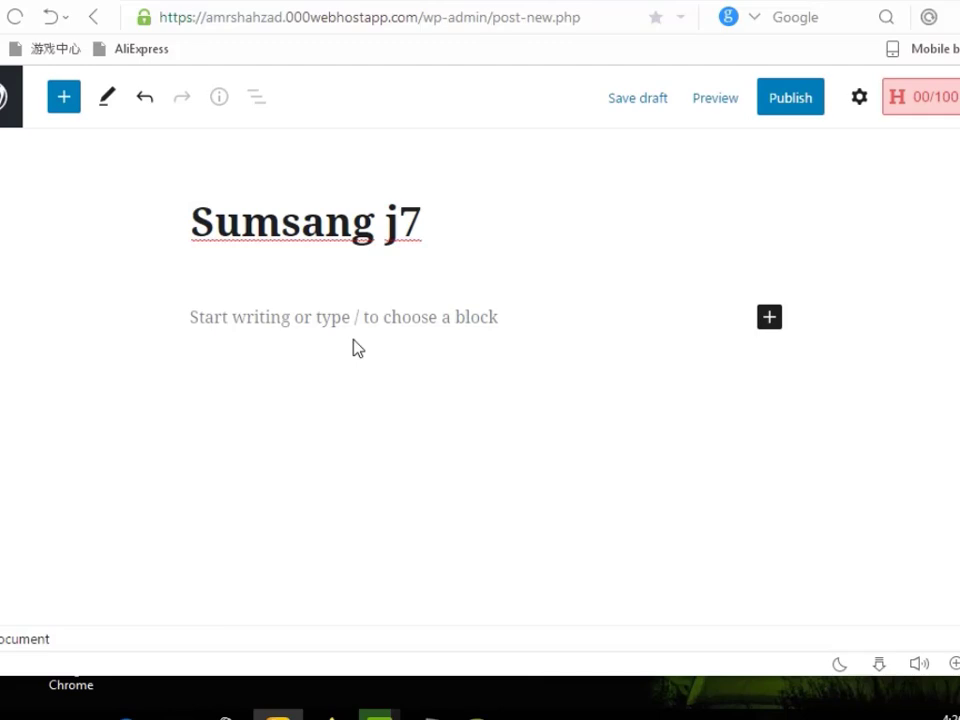
Paste the copied Nokia 105 2019 price and description text into the body of the Sumsang j7 post and publish it
{"action": "left_click", "coordinate": [351, 346]}
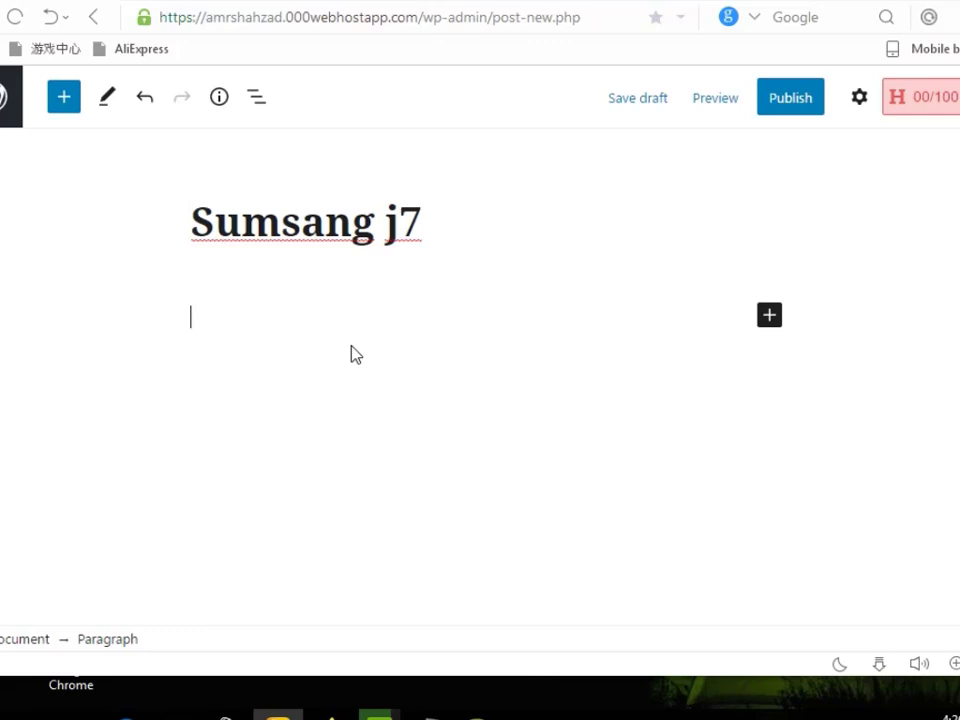
{"action": "key", "text": "ctrl+v"}
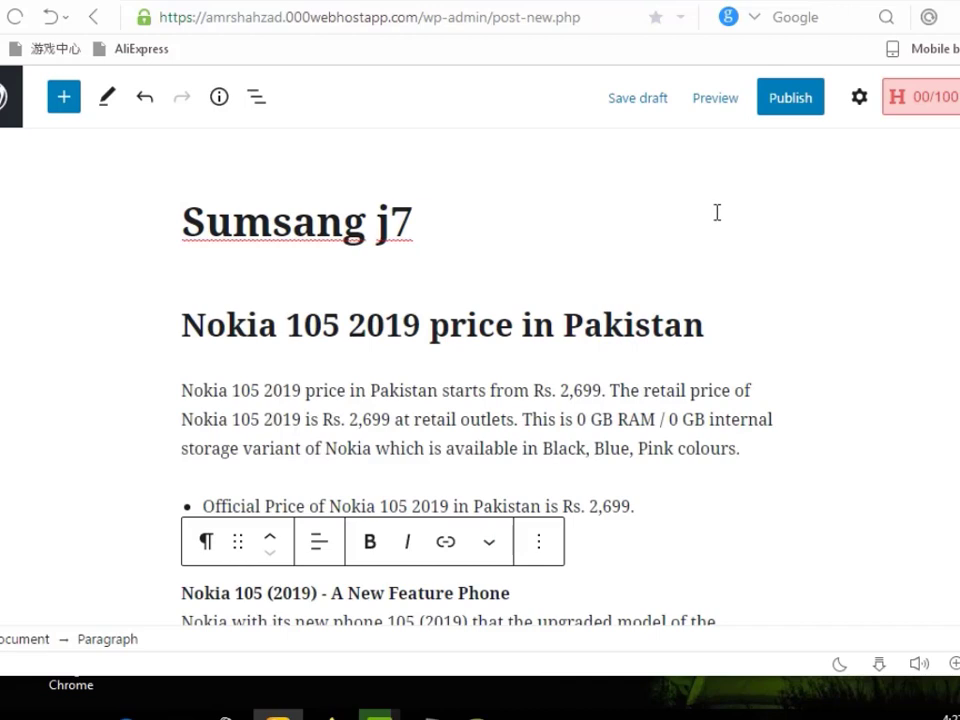
{"action": "left_click", "coordinate": [794, 104]}
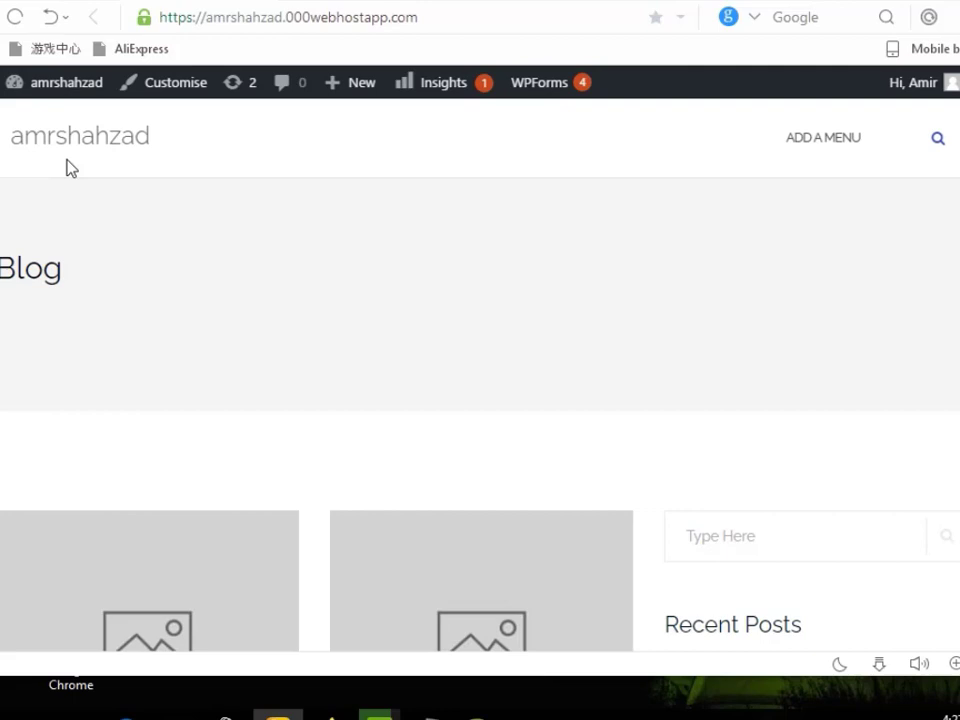
Look through the live site's blog page to check how the newly published Sumsang j7 post appears
{"action": "scroll", "coordinate": [197, 519], "scroll_direction": "down", "scroll_amount": 5}
{"action": "scroll", "coordinate": [198, 522], "scroll_direction": "down", "scroll_amount": 6}
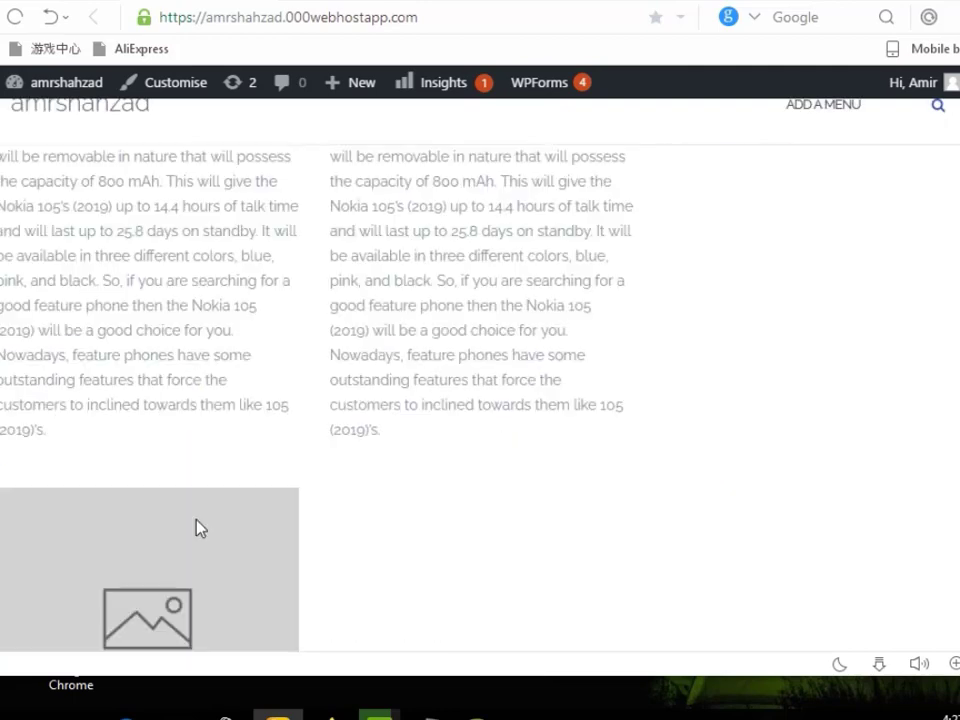
{"action": "scroll", "coordinate": [197, 529], "scroll_direction": "up", "scroll_amount": 6}
{"action": "scroll", "coordinate": [197, 529], "scroll_direction": "down", "scroll_amount": 5}
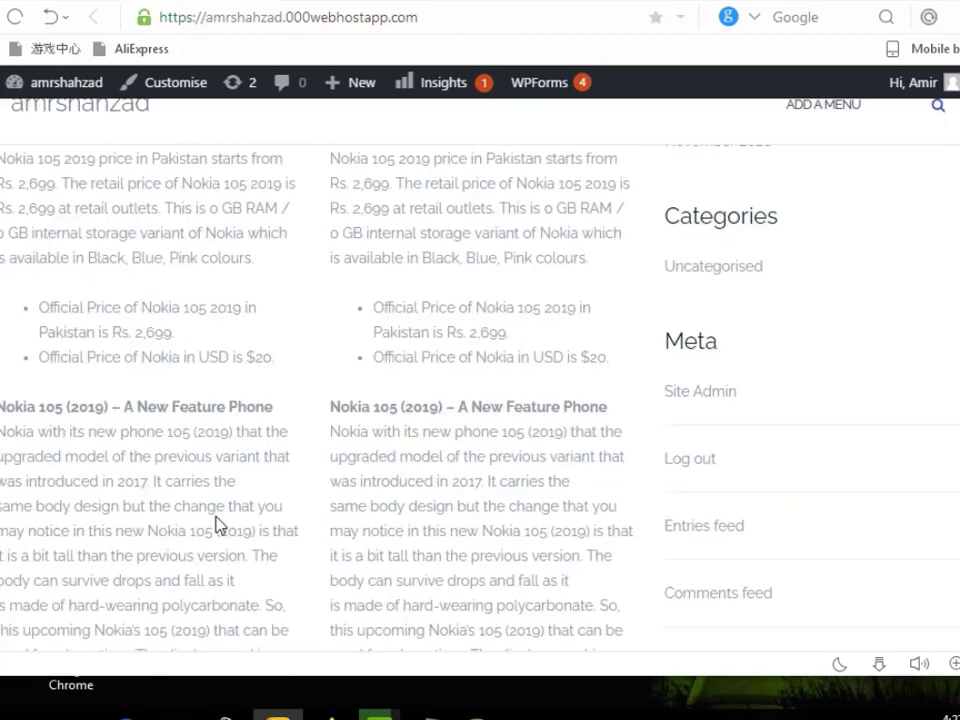
{"action": "scroll", "coordinate": [216, 517], "scroll_direction": "down", "scroll_amount": 12}
{"action": "scroll", "coordinate": [216, 517], "scroll_direction": "up", "scroll_amount": 6}
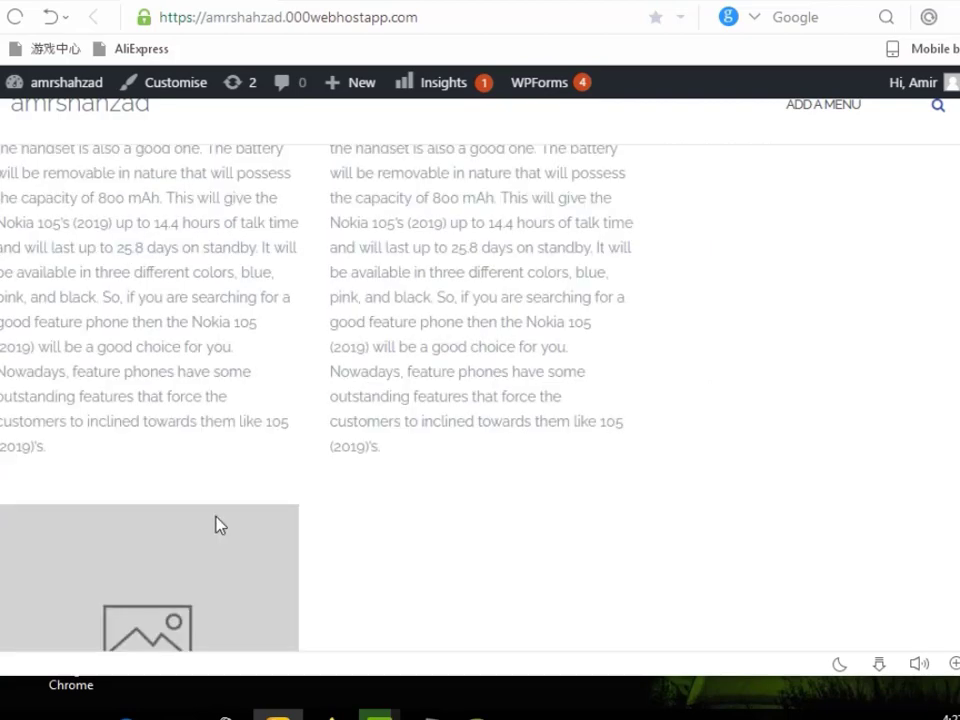
{"action": "scroll", "coordinate": [216, 525], "scroll_direction": "up", "scroll_amount": 10}
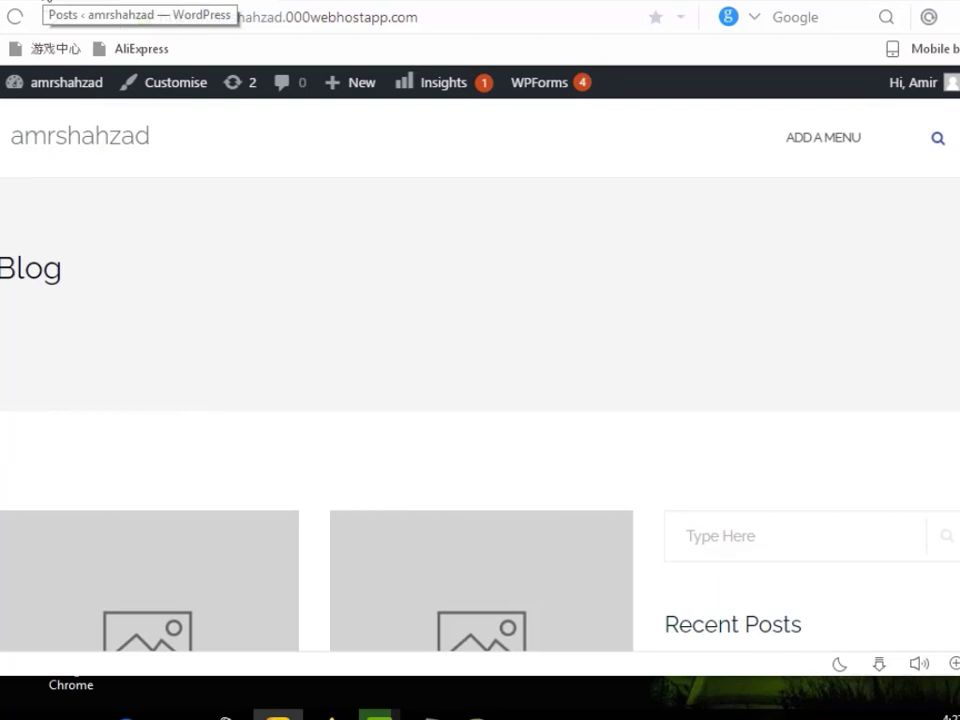
Return to the WordPress posts list and start a new post titled "Qmobile"
{"action": "left_click", "coordinate": [45, 3]}
{"action": "left_click", "coordinate": [256, 150]}
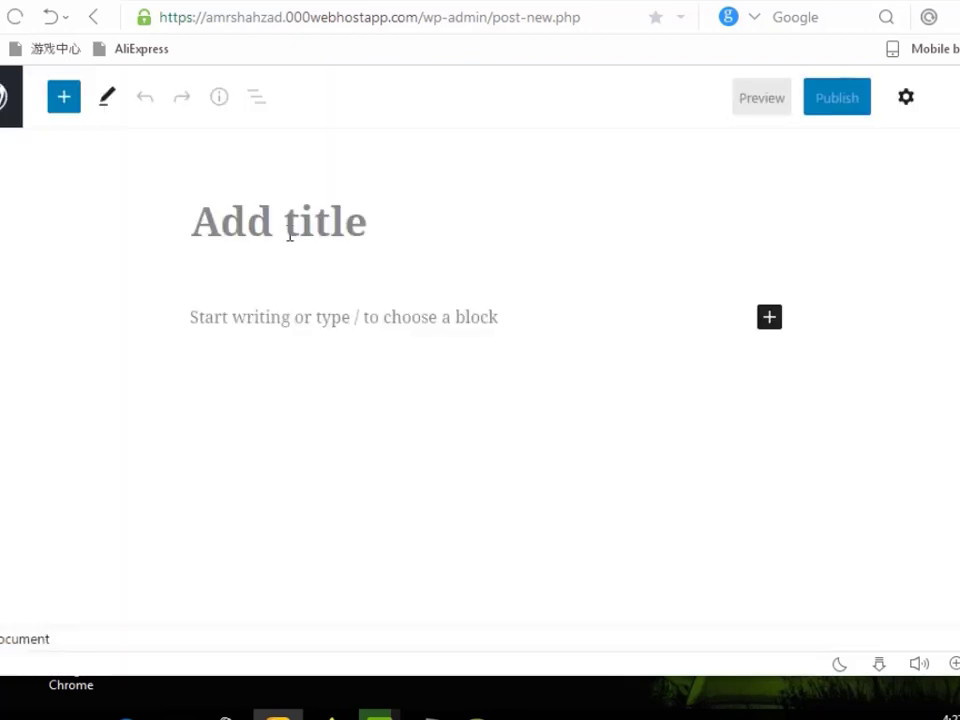
{"action": "left_click", "coordinate": [288, 231]}
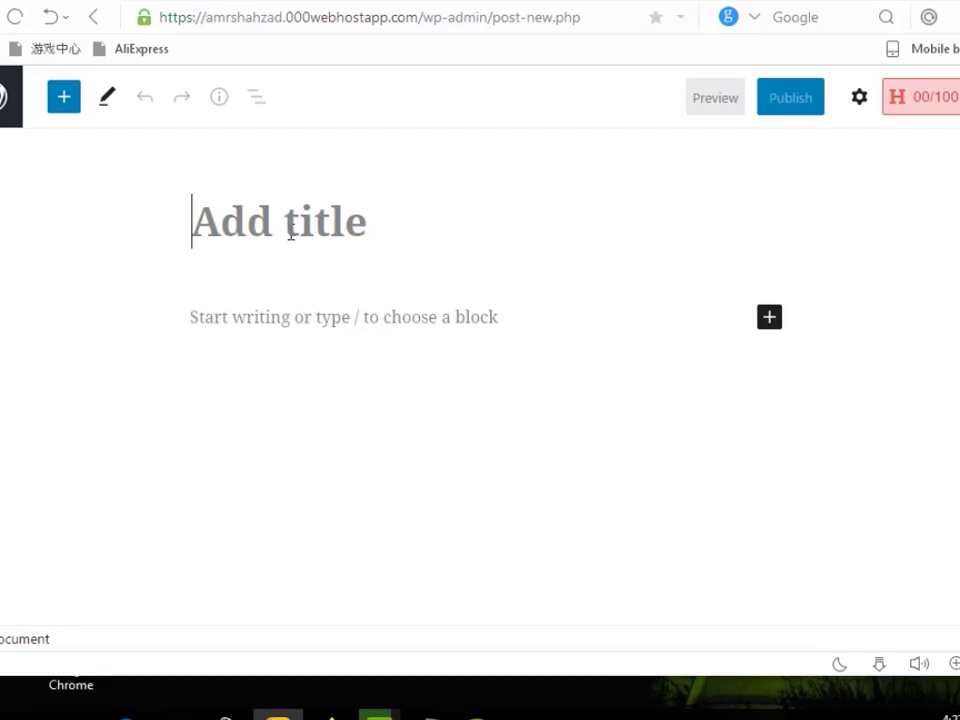
{"action": "type", "text": "Qmo"}
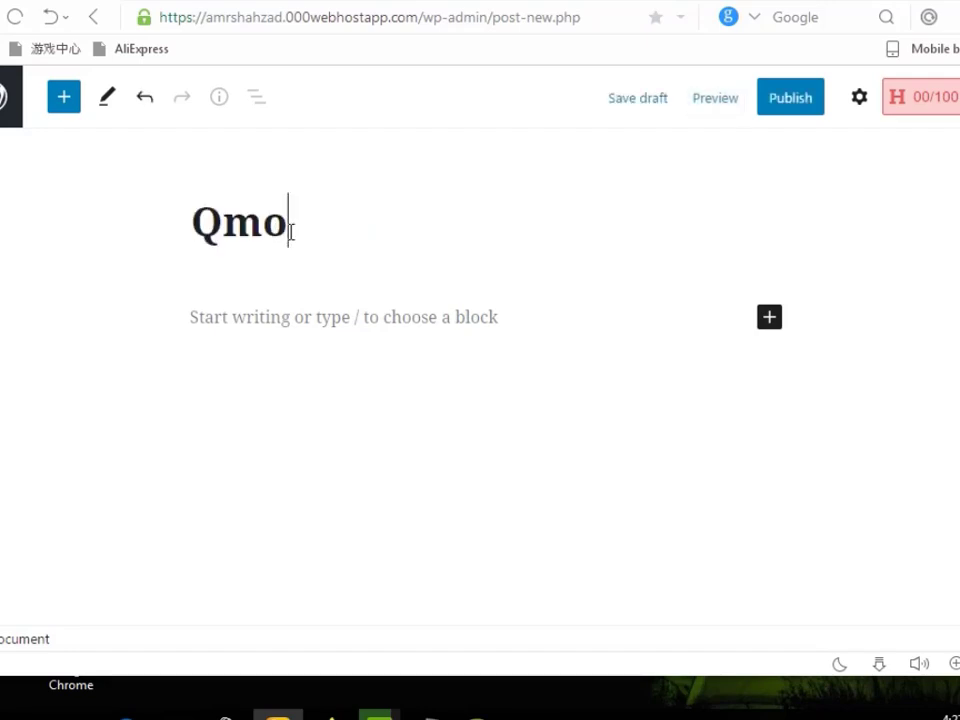
{"action": "type", "text": "b"}
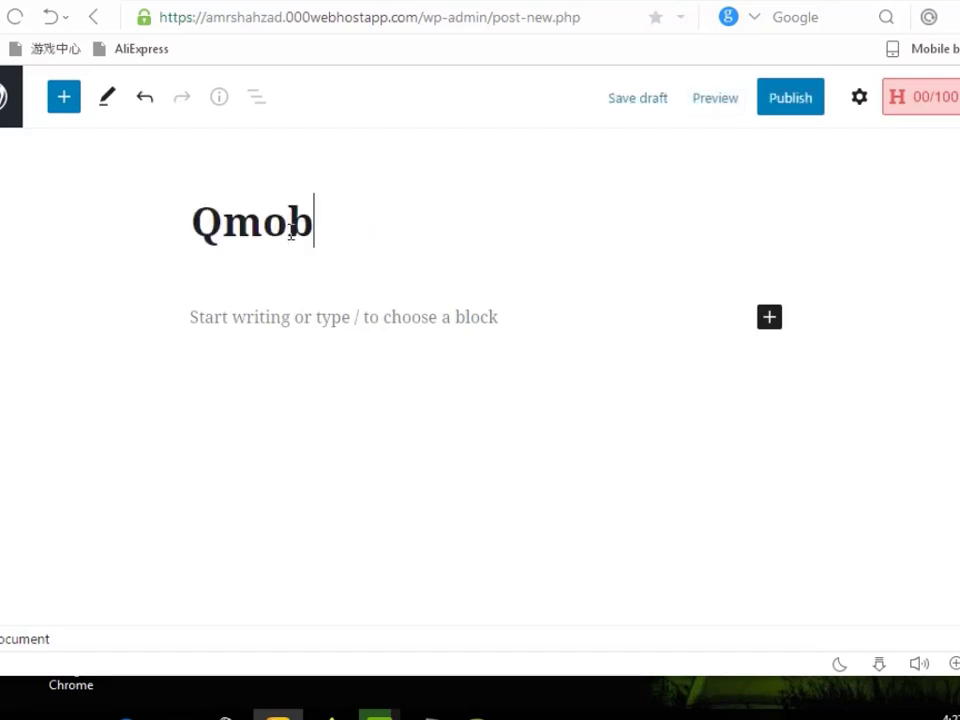
{"action": "type", "text": "ile"}
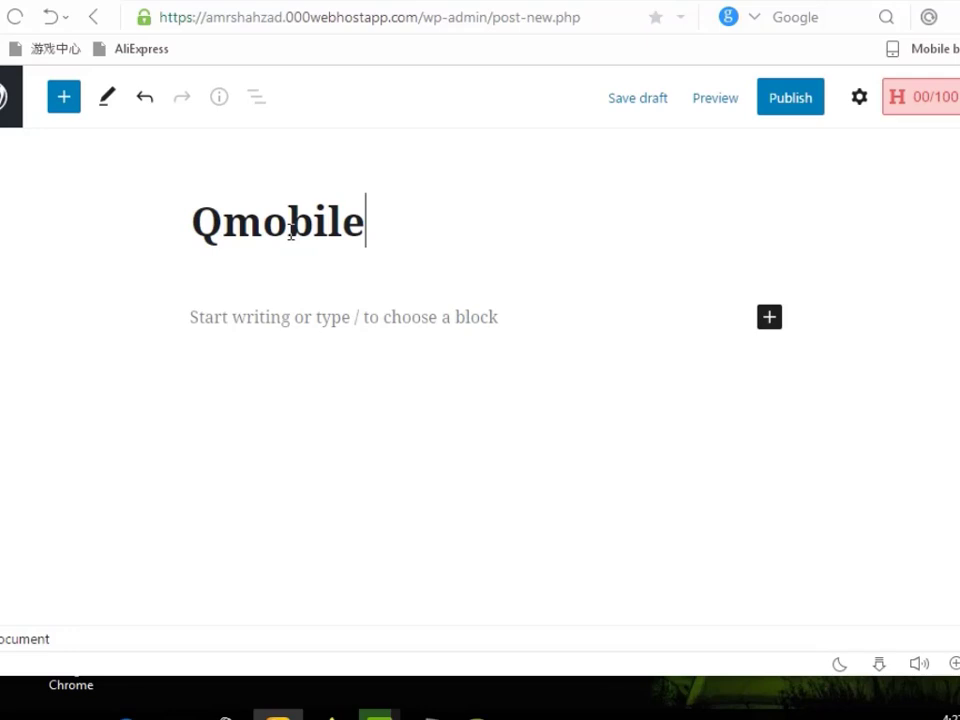
Paste the copied Nokia 105 2019 price and description text into the body of the Qmobile post and publish it
{"action": "left_click", "coordinate": [381, 354]}
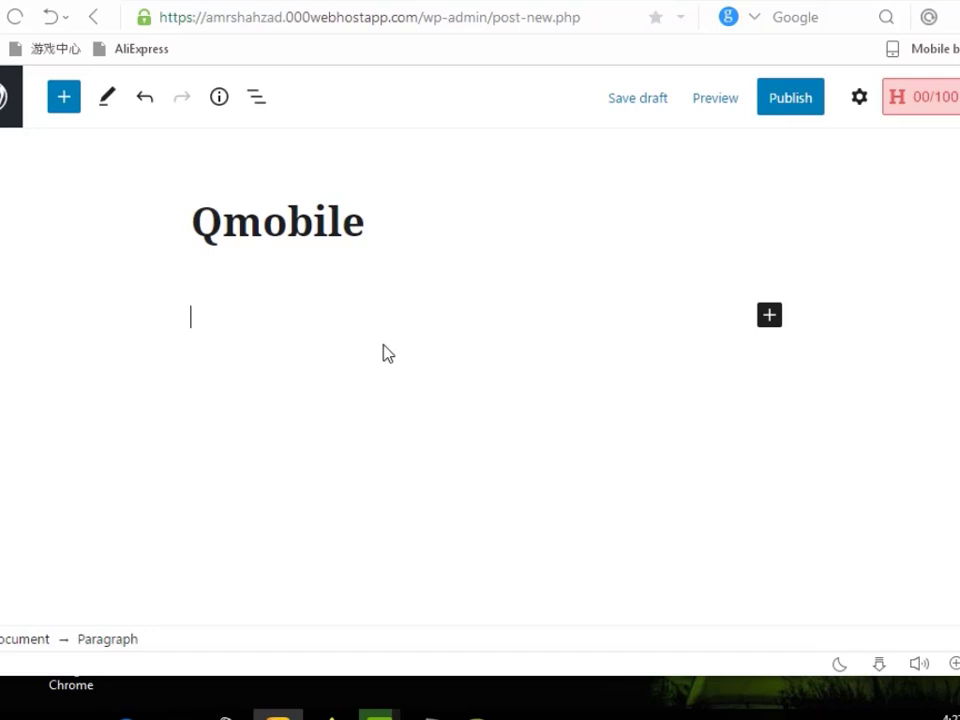
{"action": "key", "text": "ctrl+v"}
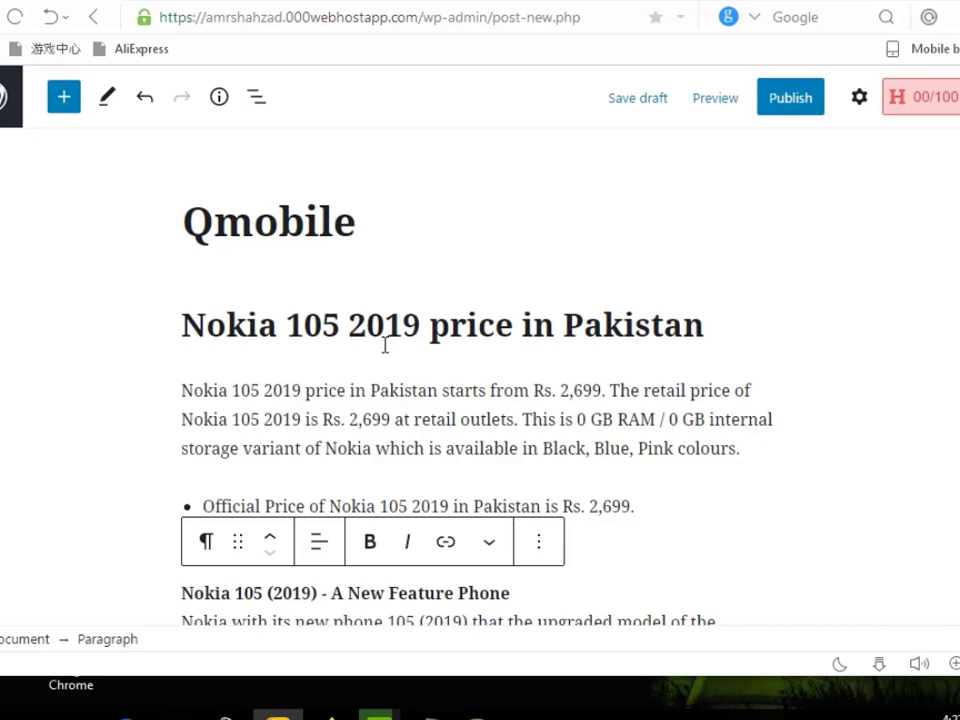
{"action": "left_click", "coordinate": [790, 97]}
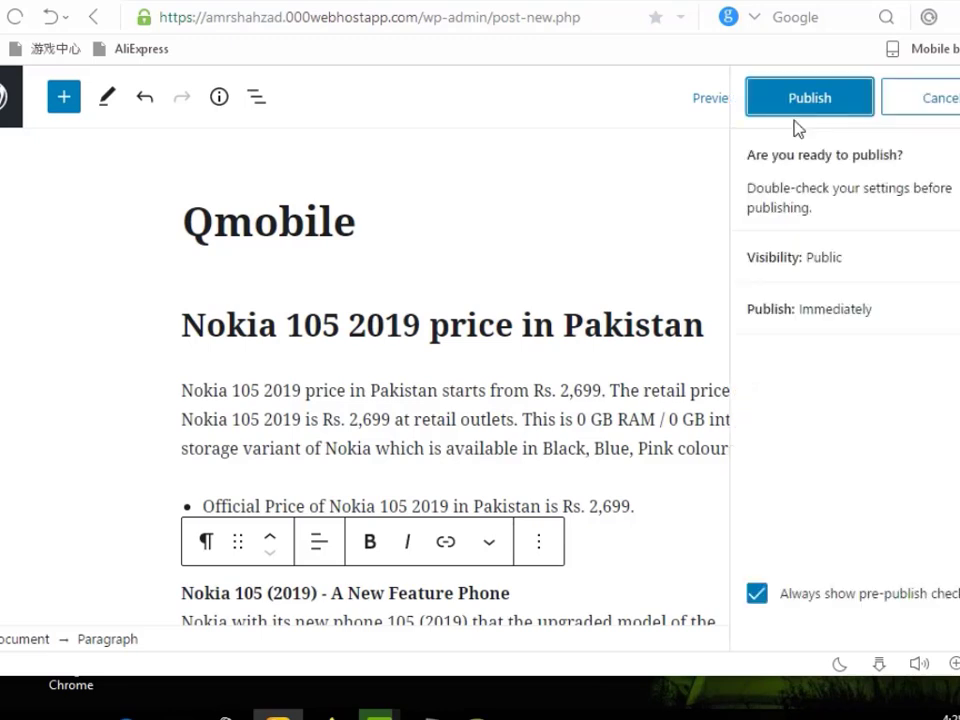
{"action": "left_click", "coordinate": [797, 108]}
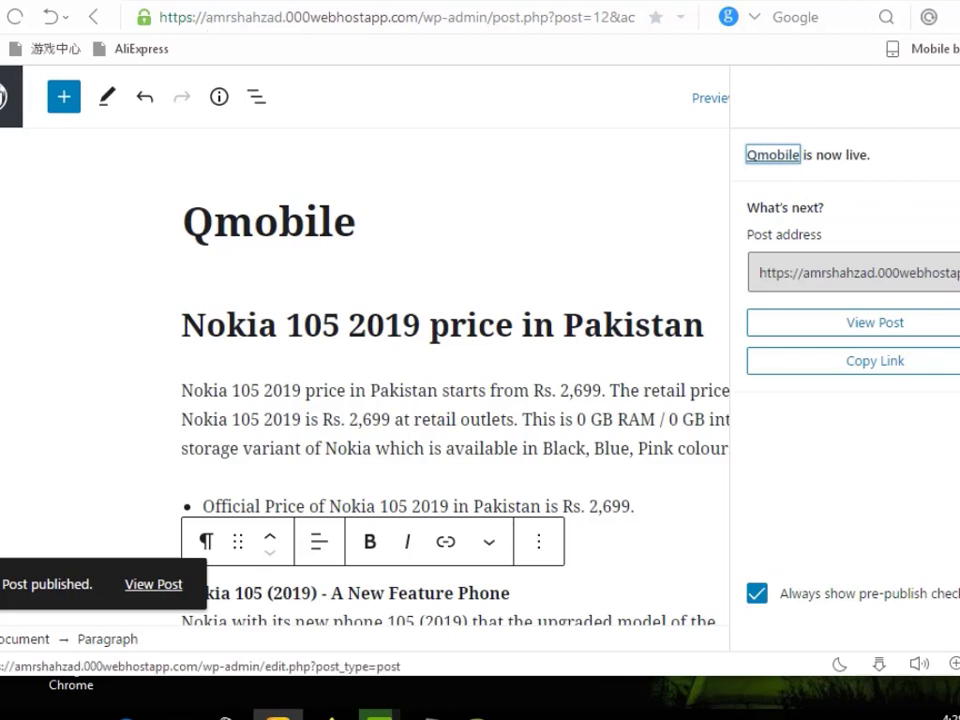
Check the live blog page for the Qmobile post alongside the earlier phone posts
{"action": "left_click", "coordinate": [20, 2]}
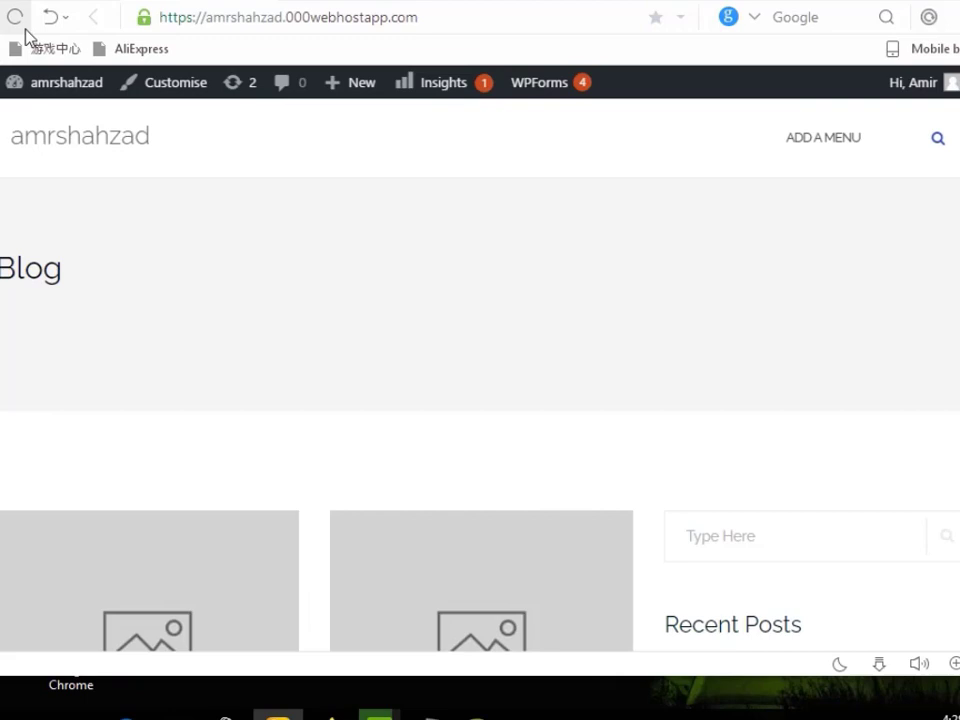
{"action": "scroll", "coordinate": [480, 400], "scroll_direction": "down", "scroll_amount": 5}
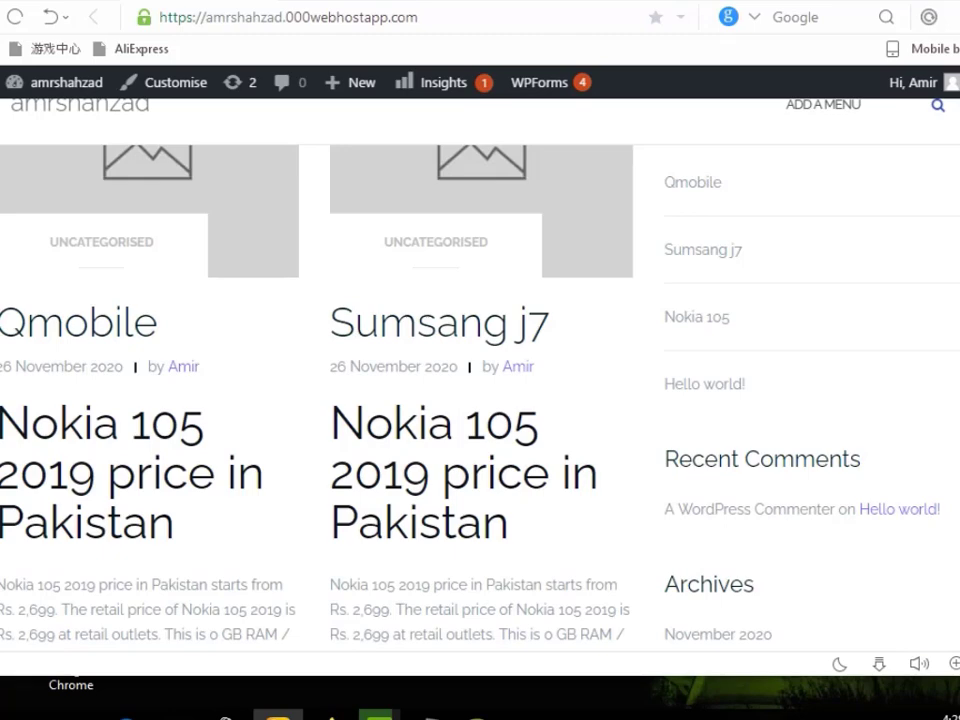
{"action": "scroll", "coordinate": [480, 400], "scroll_direction": "down", "scroll_amount": 10}
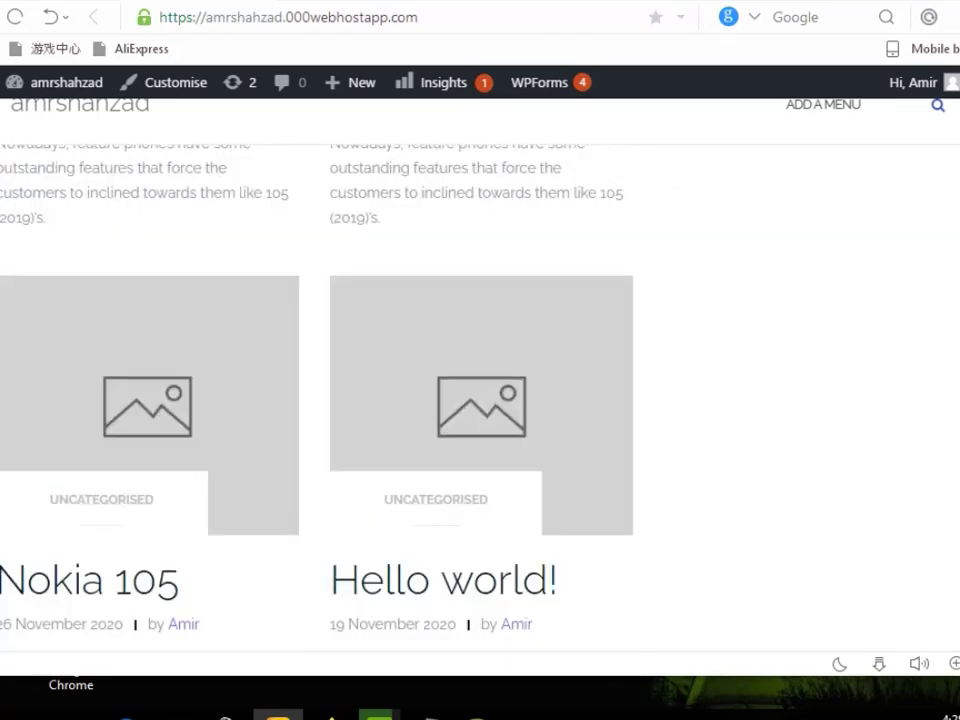
{"action": "scroll", "coordinate": [480, 400], "scroll_direction": "up", "scroll_amount": 15}
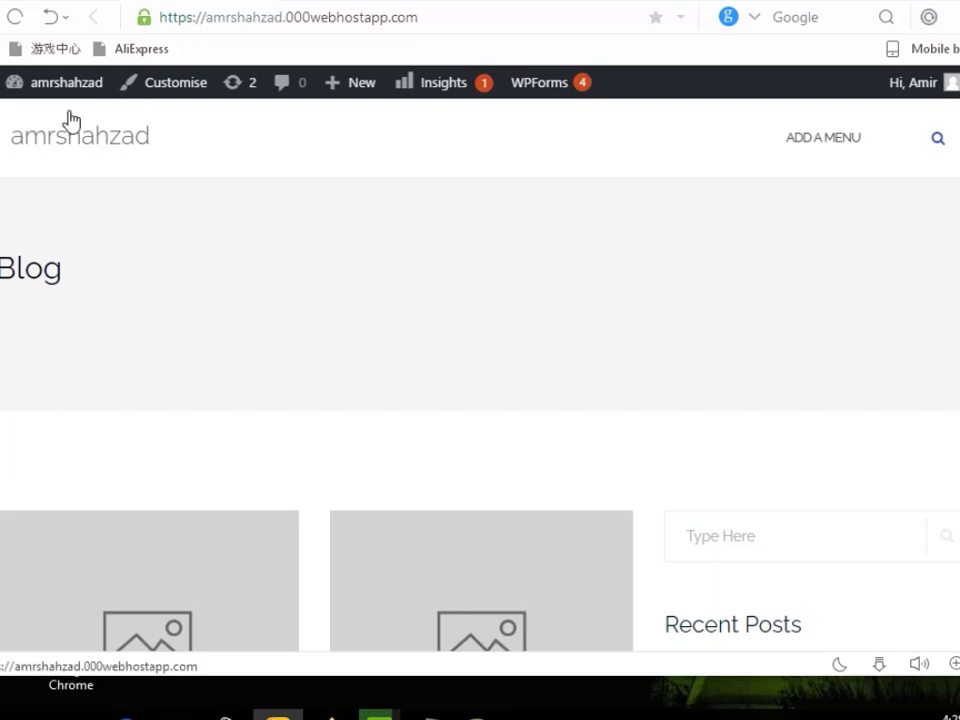
Go back to the WordPress posts list and start another new post titled "Nokia 205"
{"action": "left_click", "coordinate": [80, 0]}
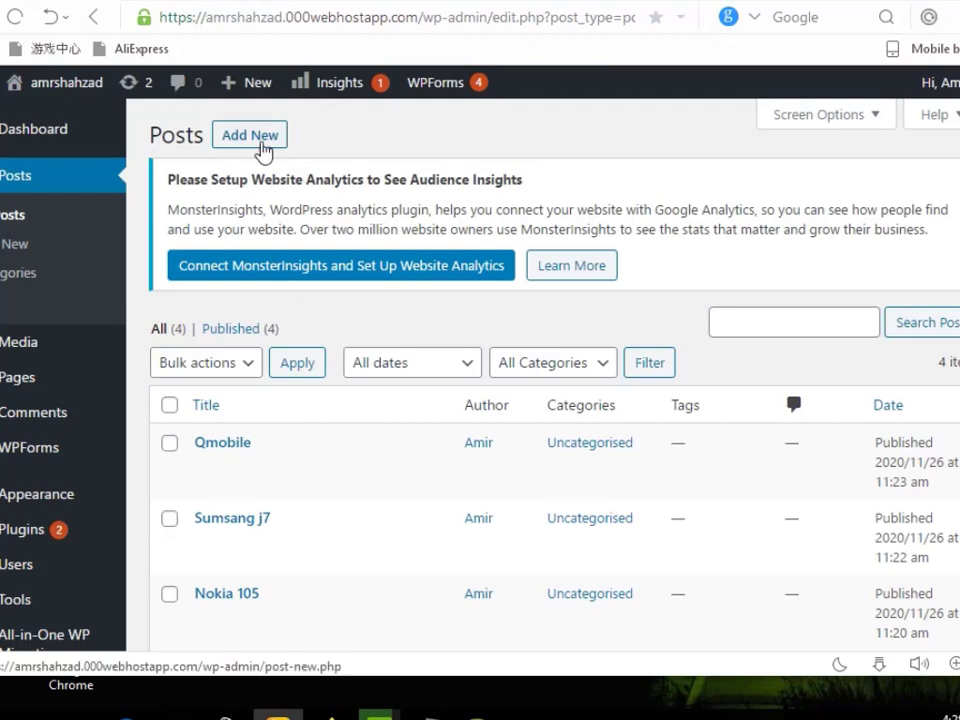
{"action": "left_click", "coordinate": [4, 245]}
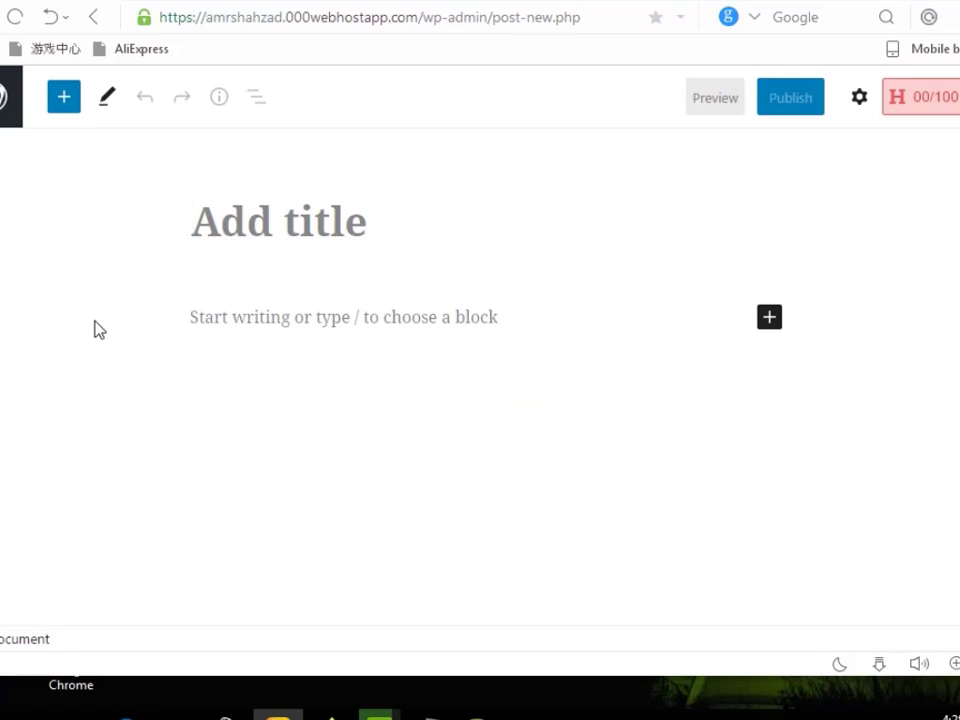
{"action": "type", "text": "No"}
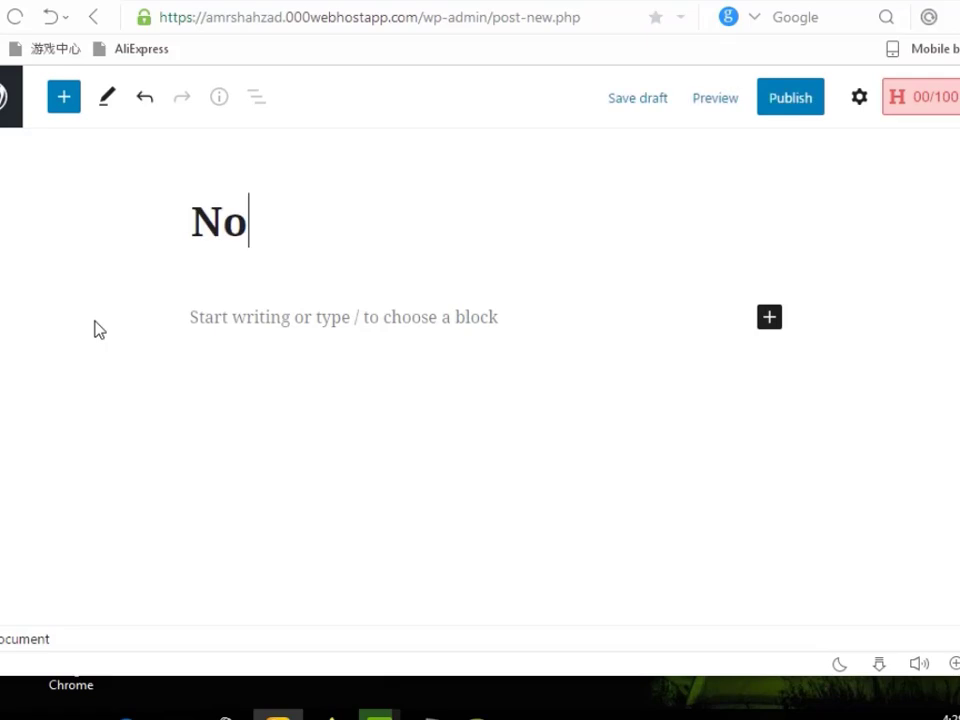
{"action": "type", "text": "kia"}
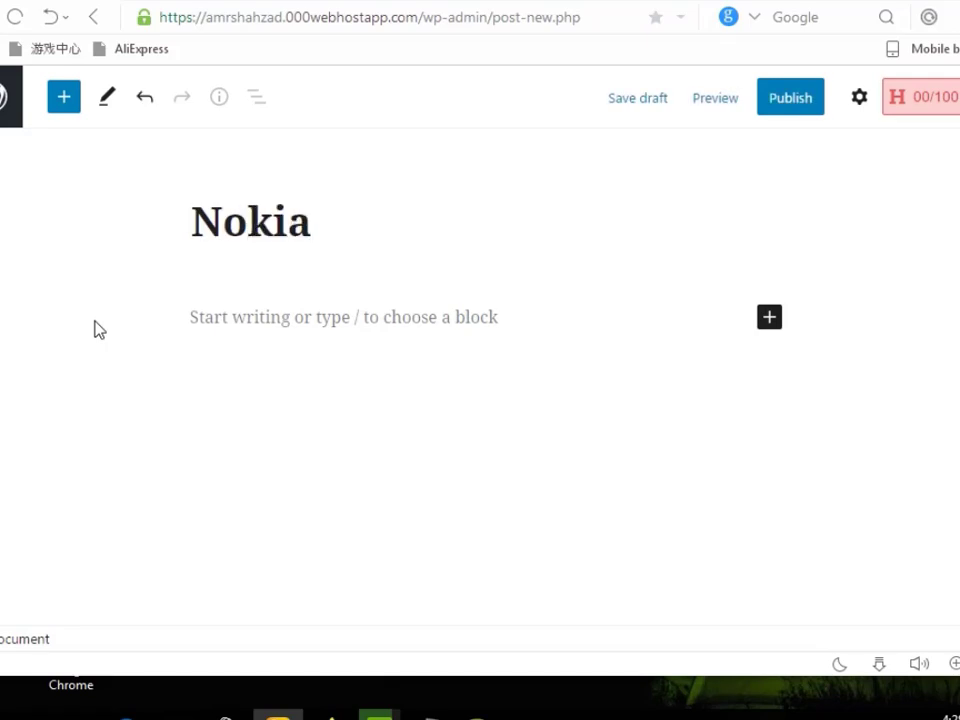
{"action": "type", "text": "205"}
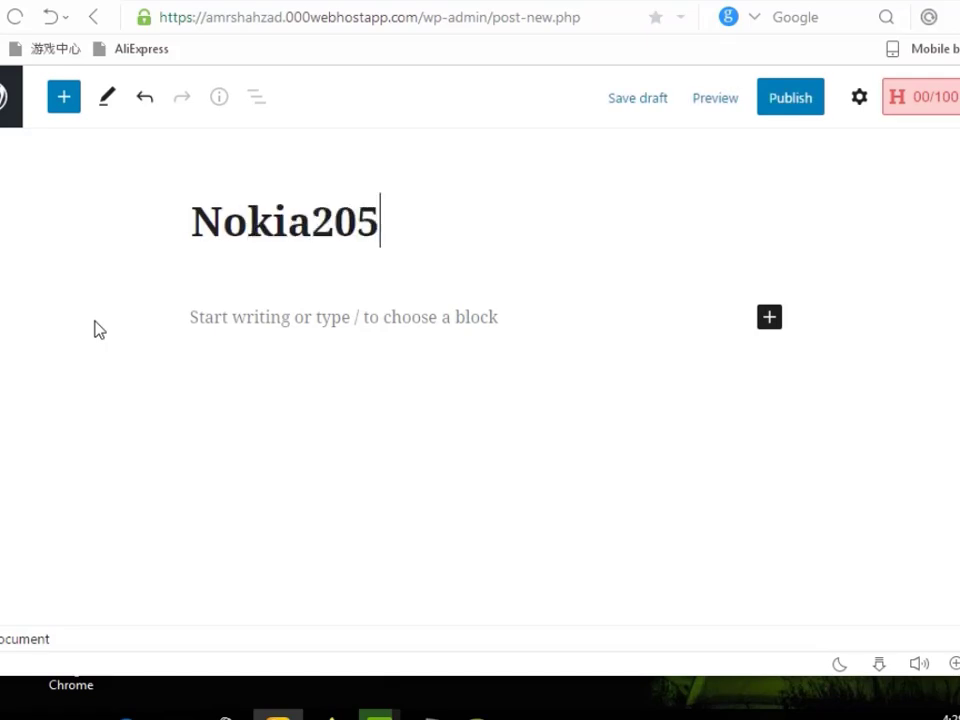
{"action": "key", "text": "Left"}
{"action": "key", "text": "Left"}
{"action": "key", "text": "Left"}
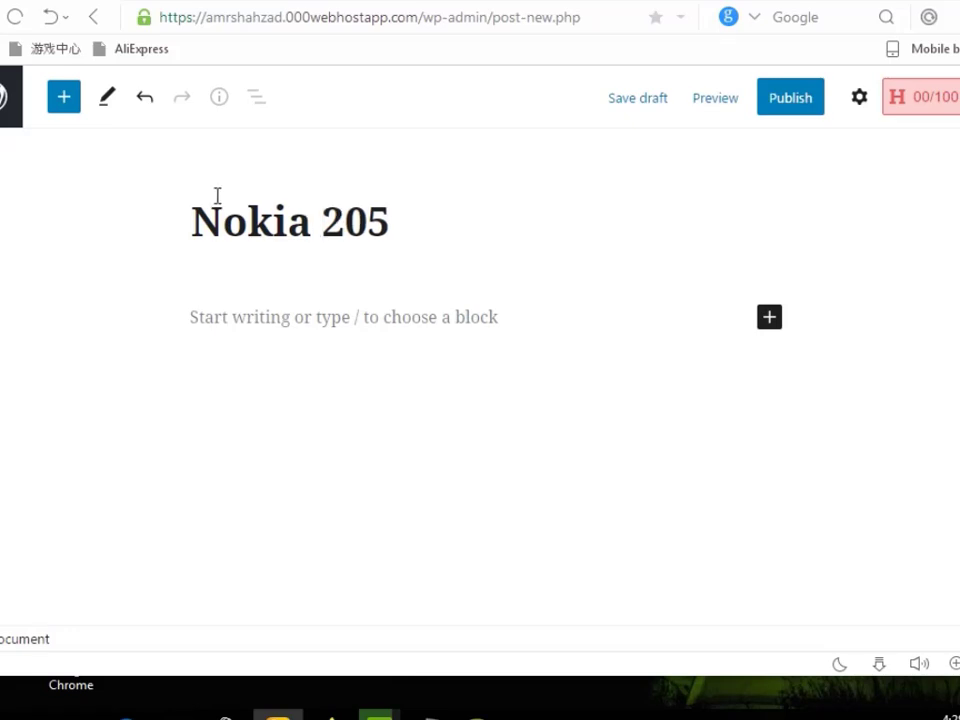
Paste the copied Nokia 105 2019 price and description text into the body of the Nokia 205 post and publish it
{"action": "left_click", "coordinate": [784, 107]}
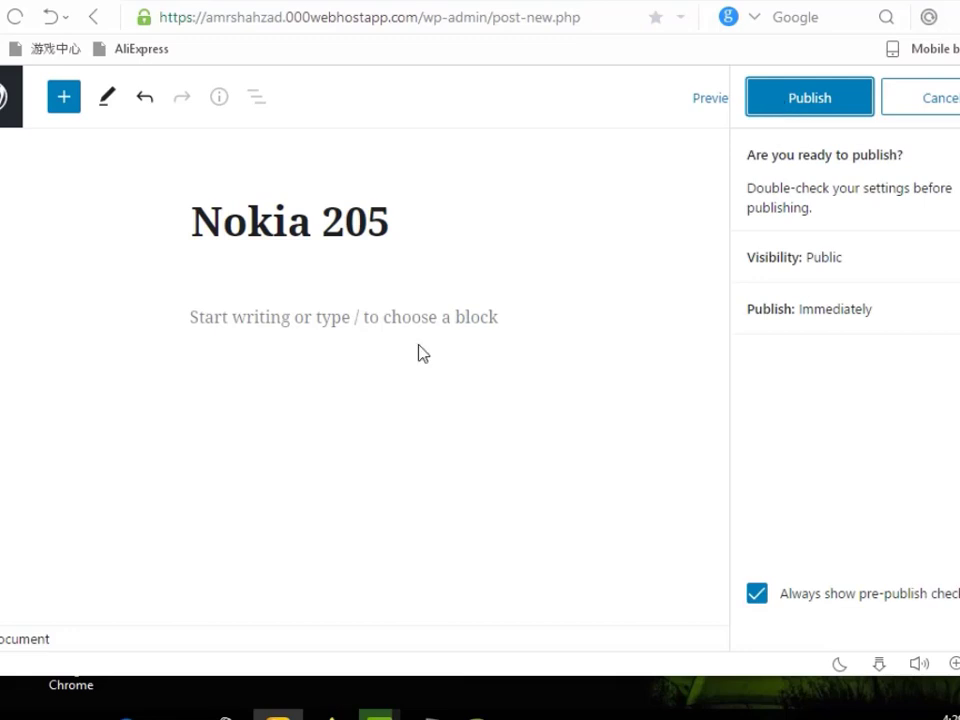
{"action": "left_click", "coordinate": [388, 324]}
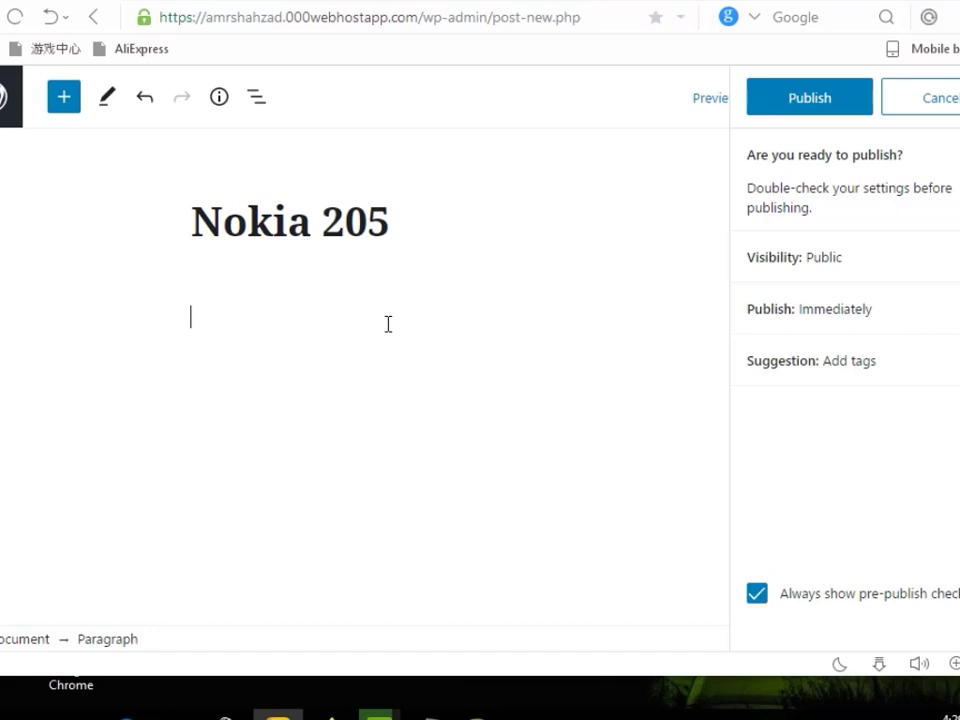
{"action": "key", "text": "ctrl+v"}
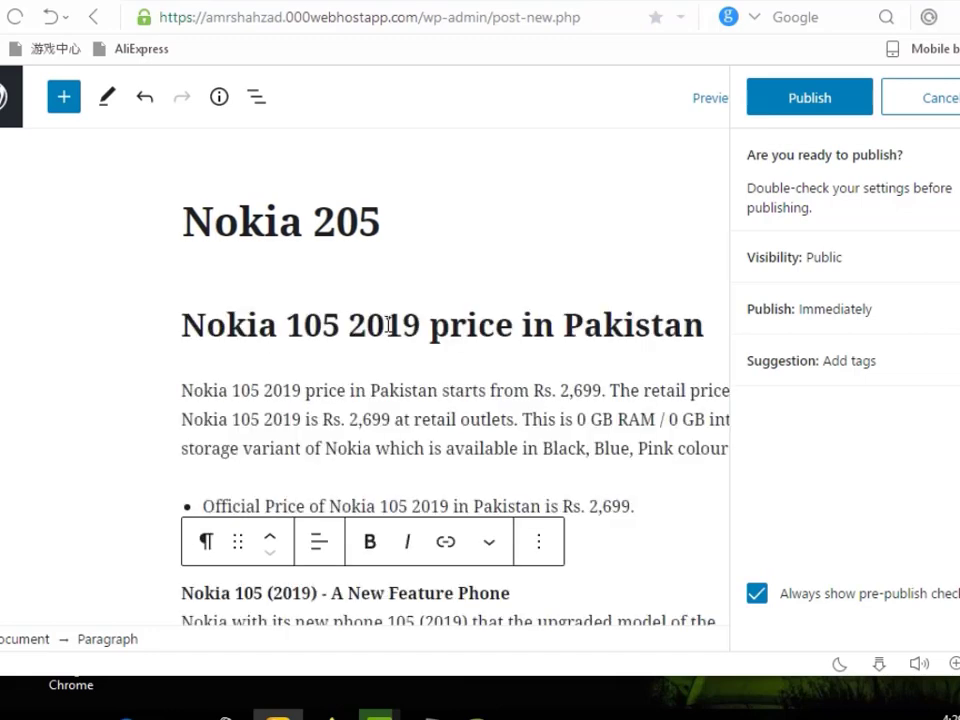
{"action": "left_click", "coordinate": [767, 112]}
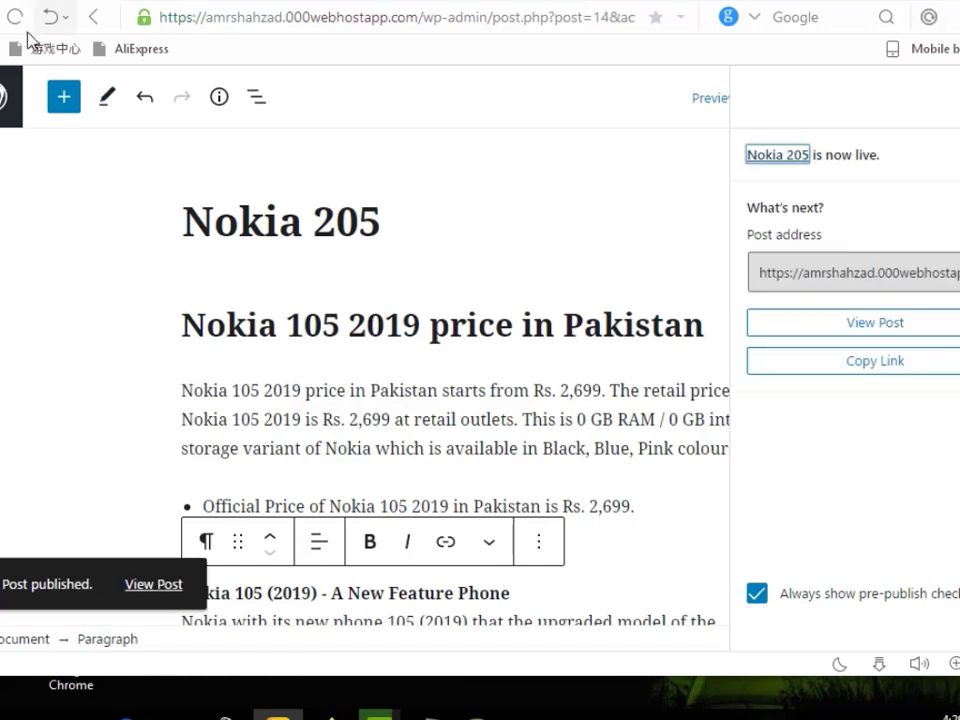
Check the live blog page for the Nokia 205 post alongside the Qmobile, Sumsang j7 and Nokia 105 posts
{"action": "left_click", "coordinate": [38, 2]}
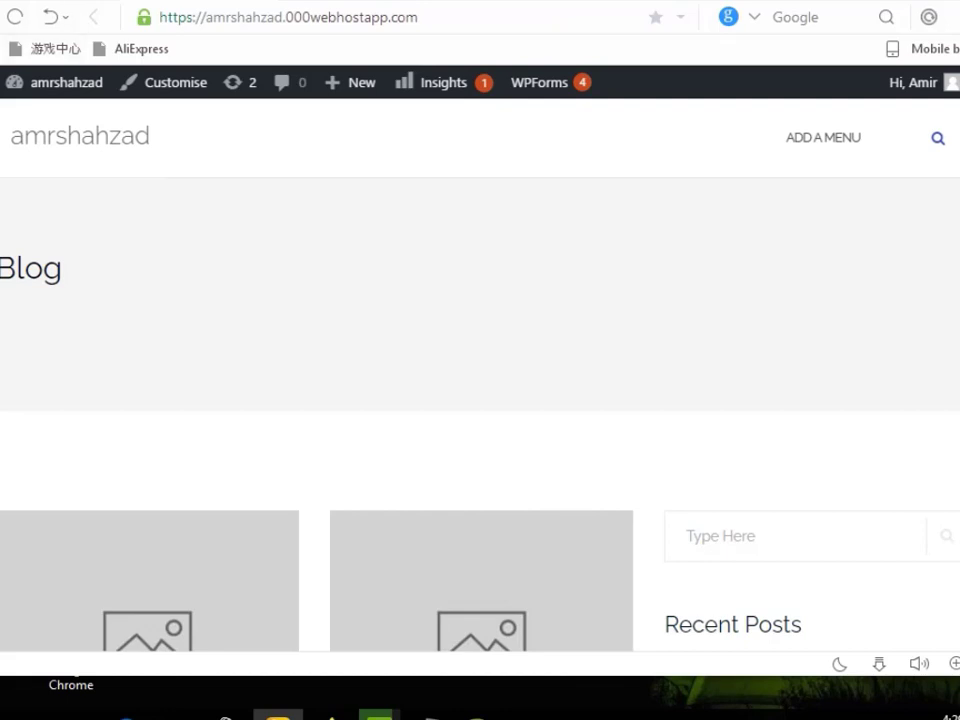
{"action": "scroll", "coordinate": [480, 400], "scroll_direction": "down", "scroll_amount": 5}
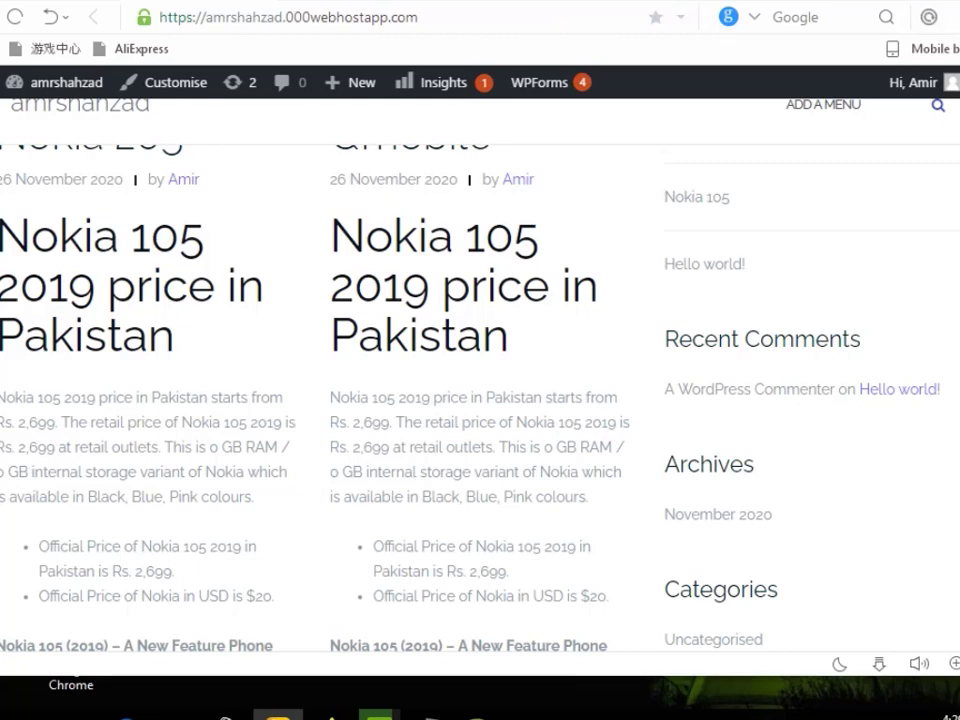
{"action": "scroll", "coordinate": [480, 400], "scroll_direction": "up", "scroll_amount": 5}
{"action": "scroll", "coordinate": [480, 400], "scroll_direction": "down", "scroll_amount": 5}
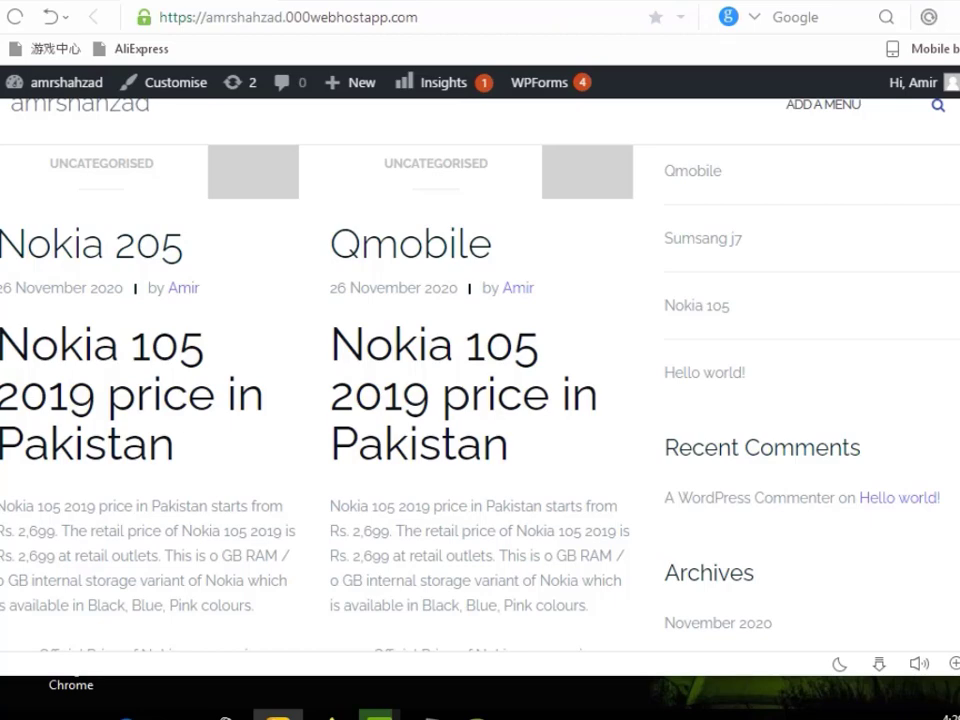
{"action": "scroll", "coordinate": [480, 400], "scroll_direction": "down", "scroll_amount": 8}
{"action": "scroll", "coordinate": [480, 400], "scroll_direction": "up", "scroll_amount": 2}
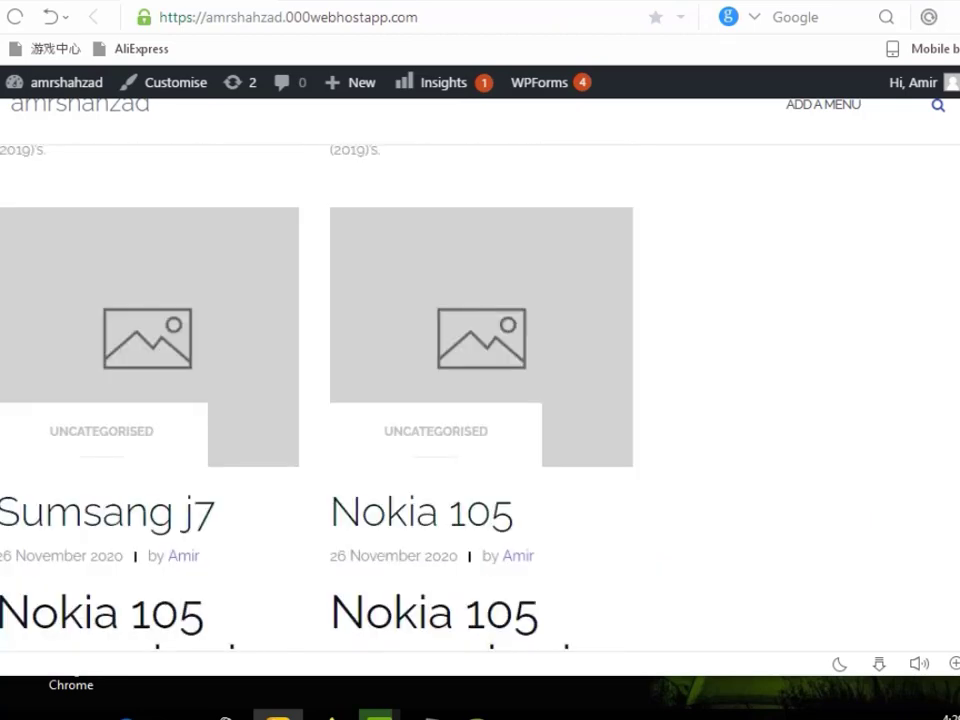
{"action": "scroll", "coordinate": [480, 400], "scroll_direction": "up", "scroll_amount": 5}
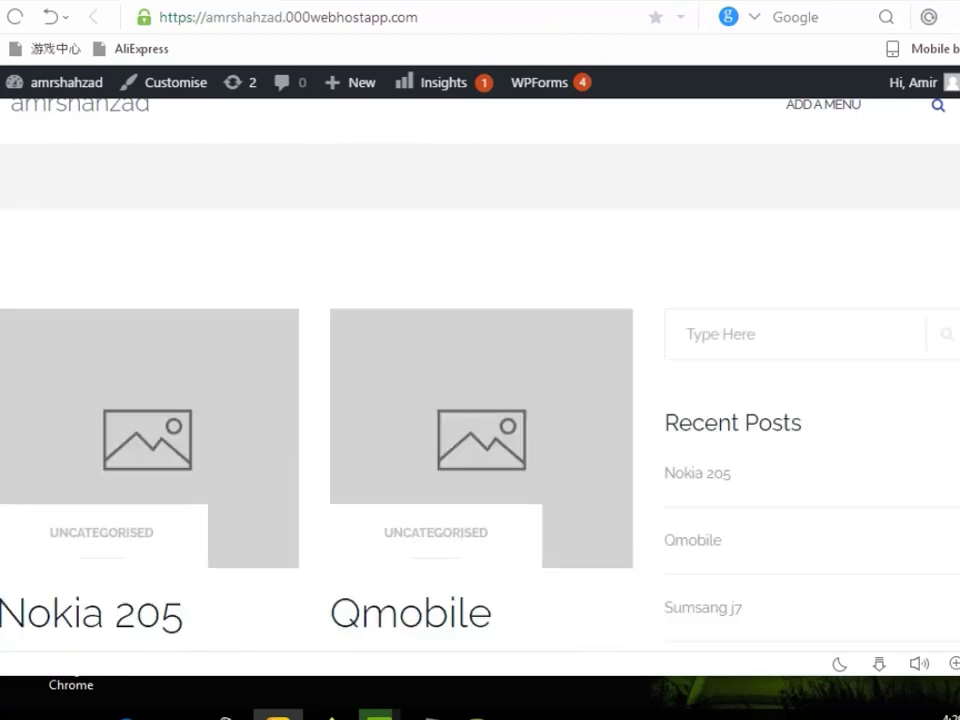
{"action": "scroll", "coordinate": [533, 275], "scroll_direction": "down", "scroll_amount": 4}
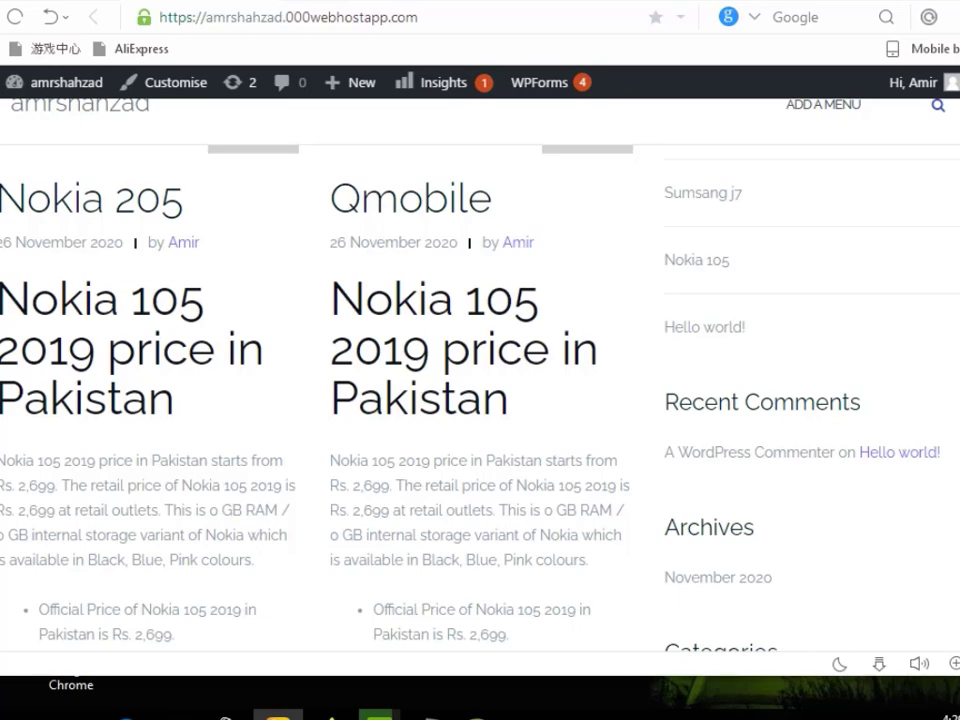
{"action": "scroll", "coordinate": [480, 400], "scroll_direction": "down", "scroll_amount": 5}
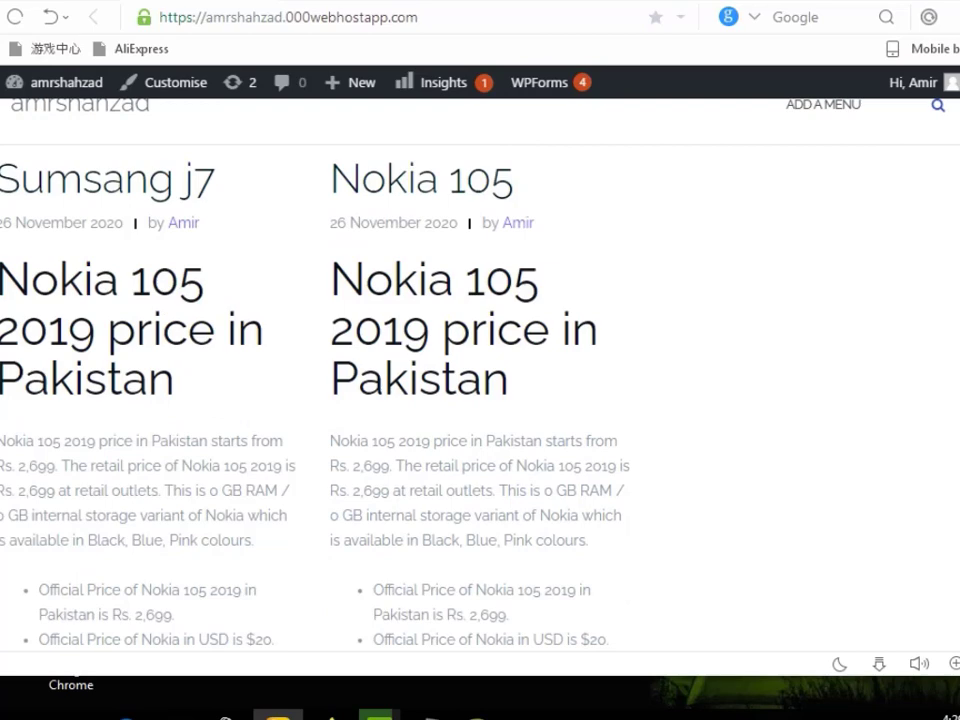
{"action": "scroll", "coordinate": [841, 168], "scroll_direction": "up", "scroll_amount": 5}
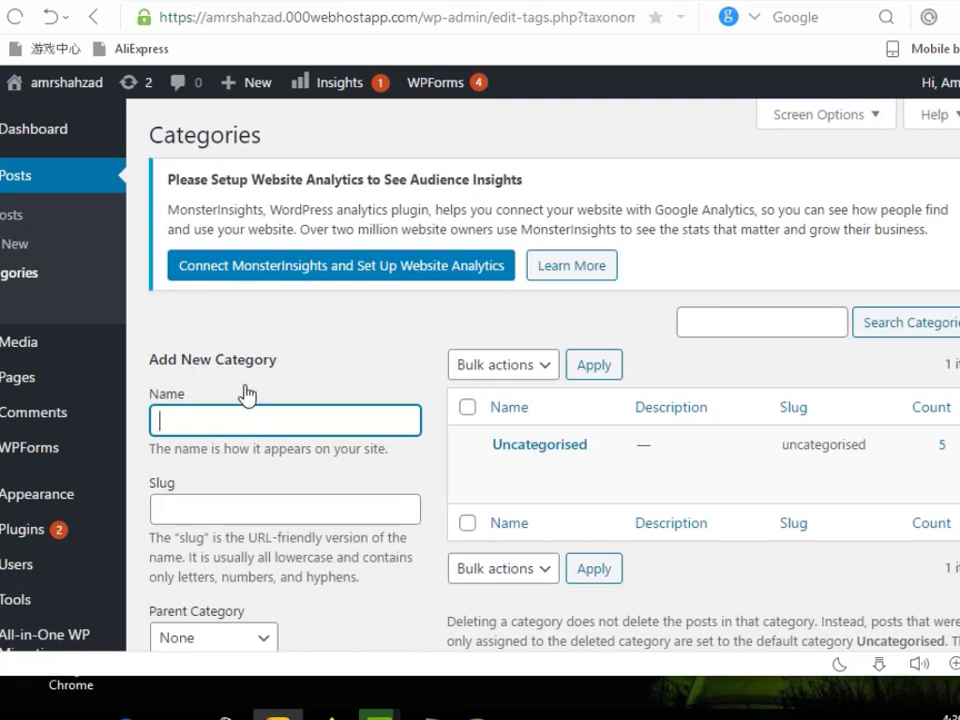
Add a post category named "Nokia" with no parent and the description "Nokia mobile is good"
{"action": "type", "text": "Nokia"}
{"action": "left_click", "coordinate": [268, 515]}
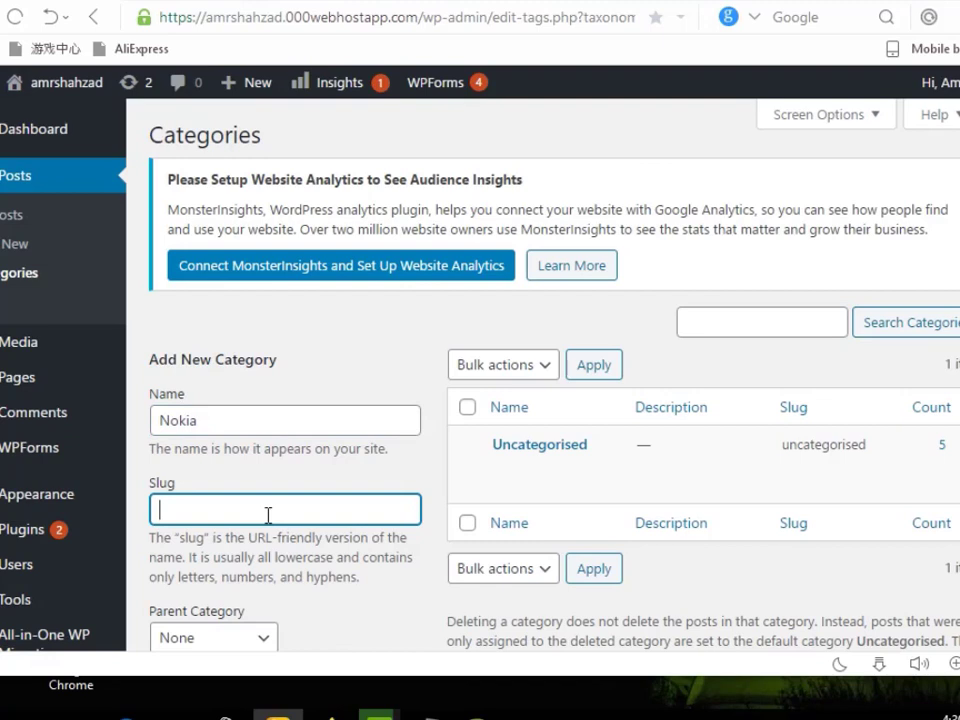
{"action": "scroll", "coordinate": [268, 515], "scroll_direction": "down", "scroll_amount": 4}
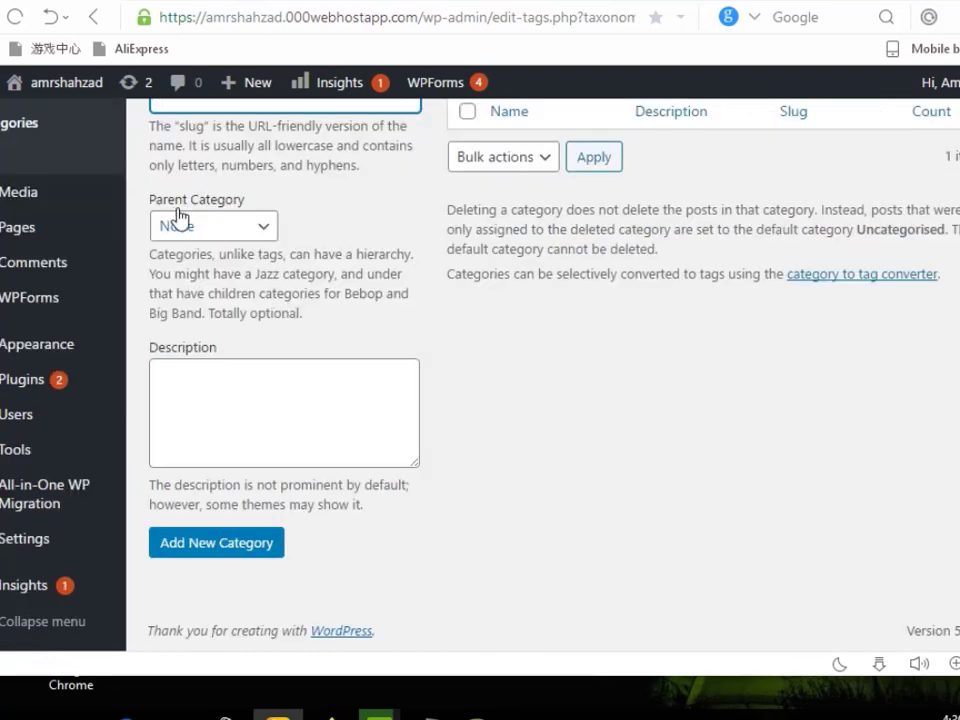
{"action": "left_click", "coordinate": [262, 227]}
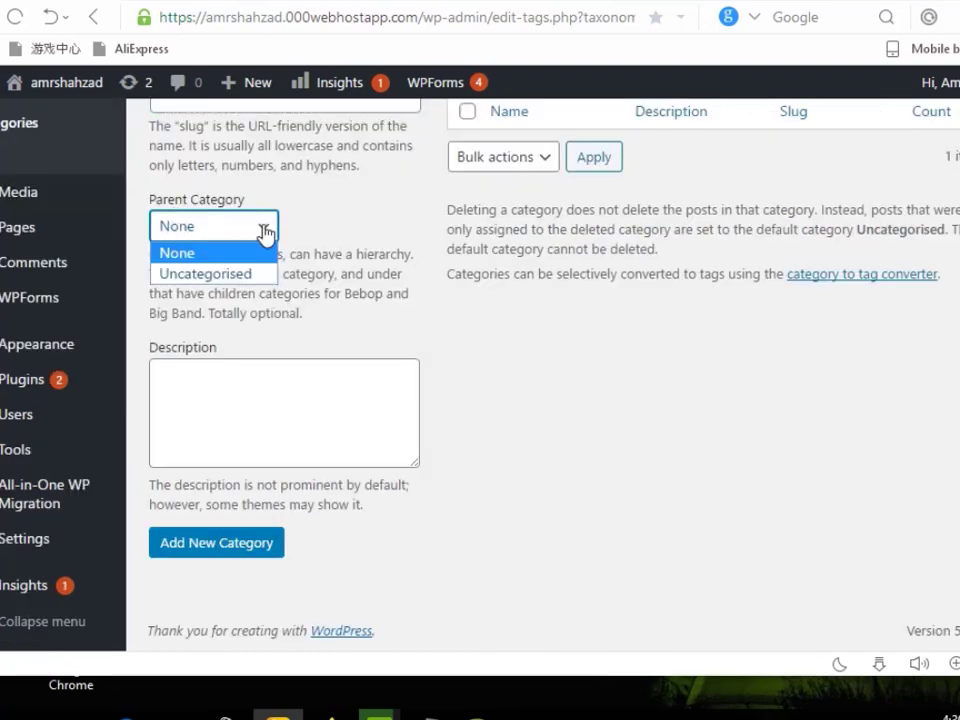
{"action": "left_click", "coordinate": [265, 232]}
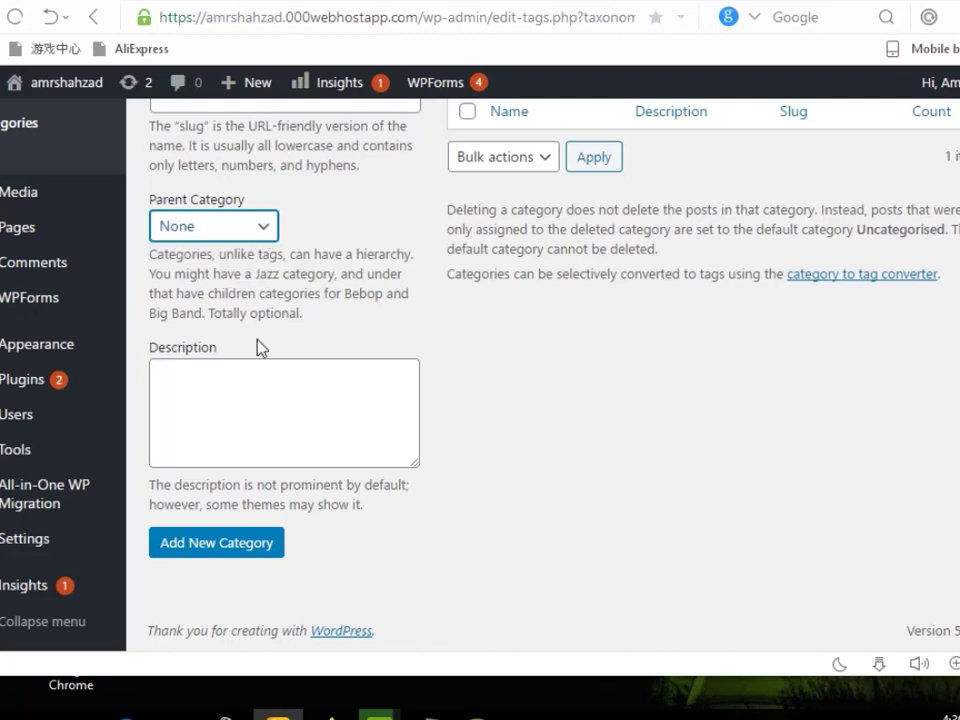
{"action": "left_click", "coordinate": [257, 403]}
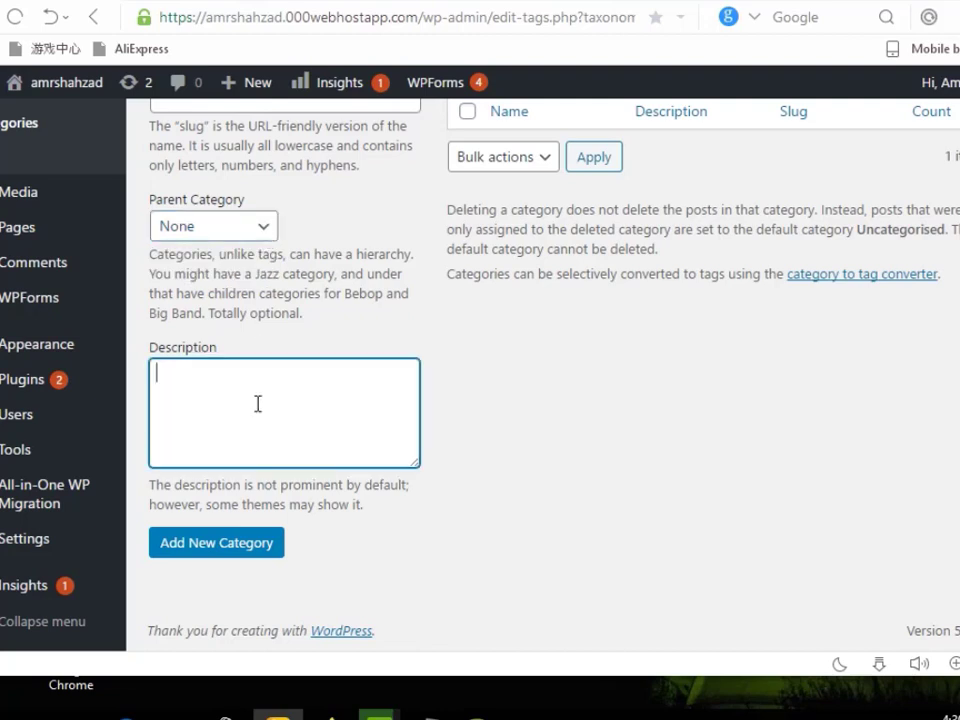
{"action": "type", "text": "Nokia mobile "}
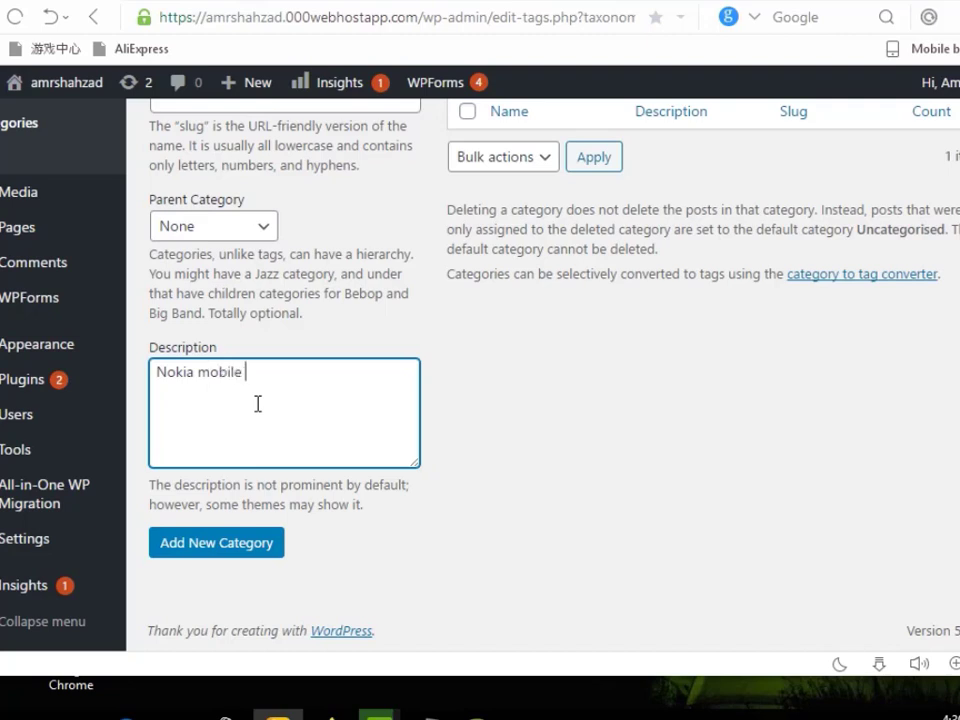
{"action": "type", "text": "is good"}
{"action": "left_click", "coordinate": [216, 542]}
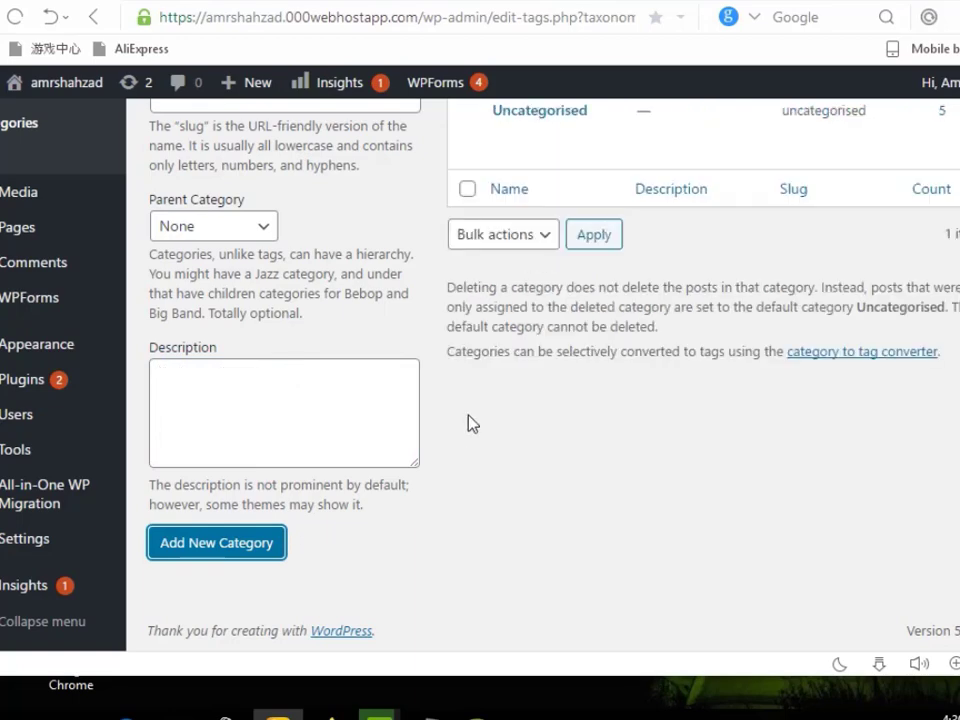
Add a second post category named "Sumsamg Mobile" with the description "Sumsamg is very good"
{"action": "scroll", "coordinate": [469, 422], "scroll_direction": "up", "scroll_amount": 5}
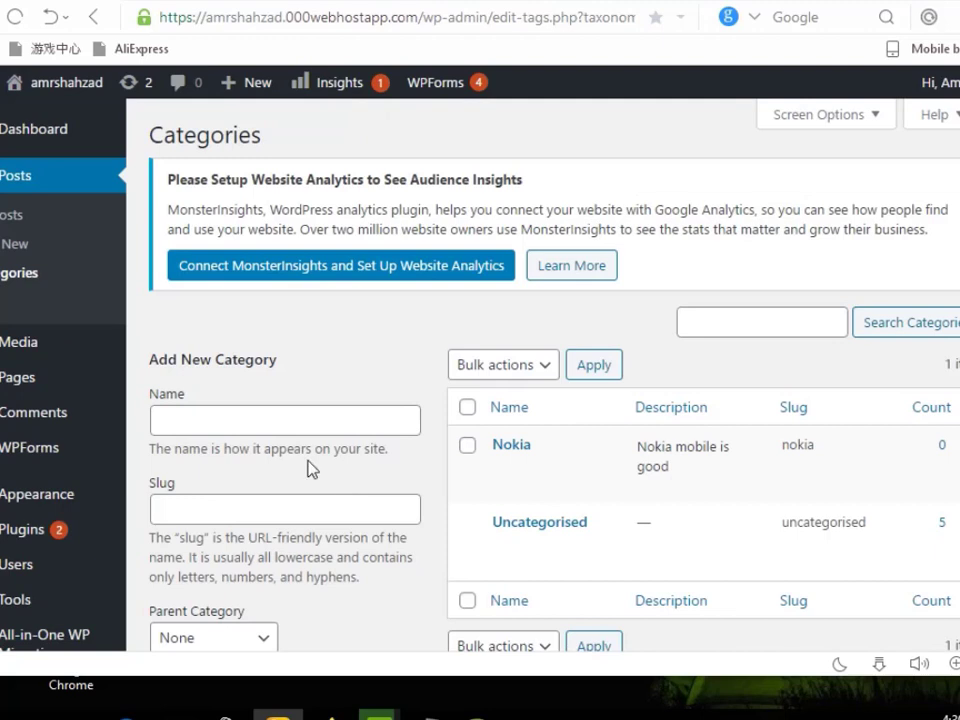
{"action": "left_click", "coordinate": [238, 424]}
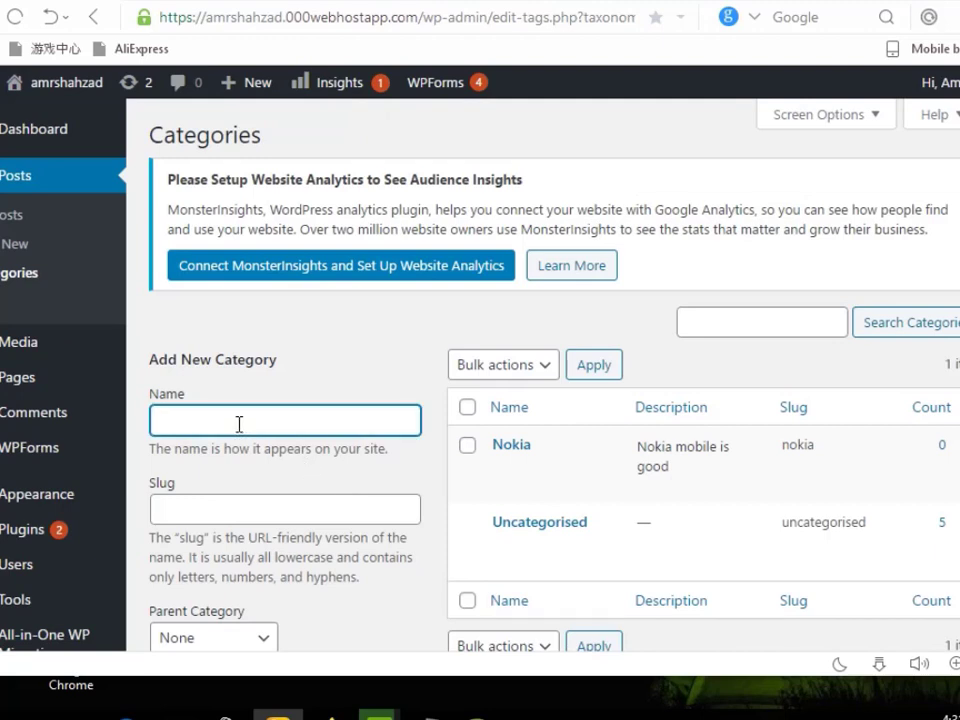
{"action": "type", "text": "Sumsanm"}
{"action": "key", "text": "BackSpace"}
{"action": "key", "text": "BackSpace"}
{"action": "type", "text": "mg "}
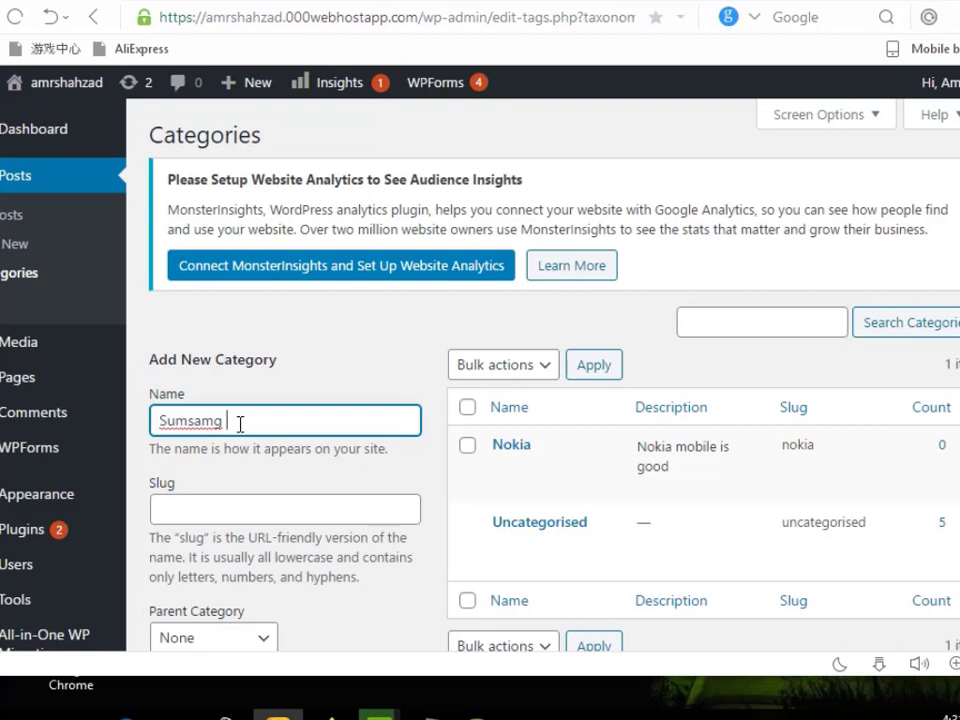
{"action": "type", "text": "Mobile"}
{"action": "scroll", "coordinate": [240, 424], "scroll_direction": "down", "scroll_amount": 4}
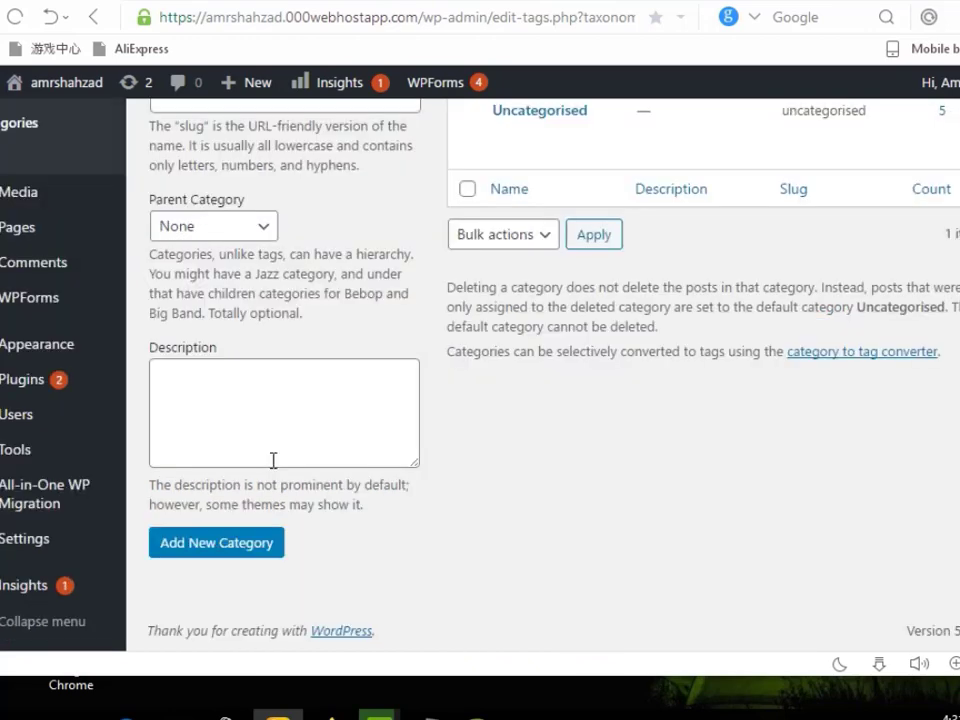
{"action": "left_click", "coordinate": [229, 408]}
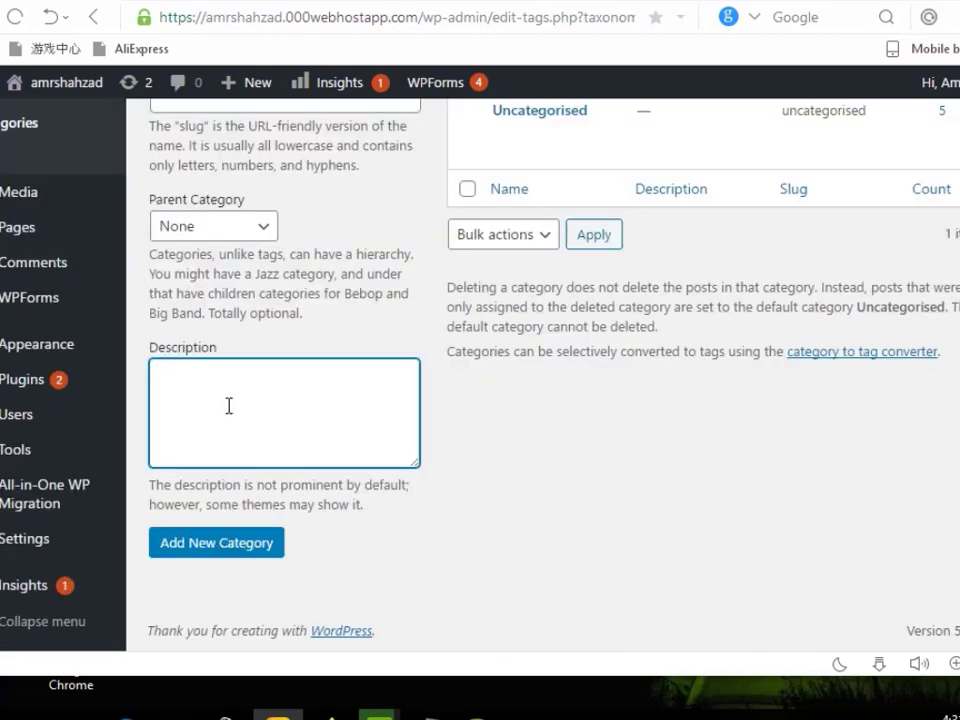
{"action": "type", "text": "Sumsamg is "}
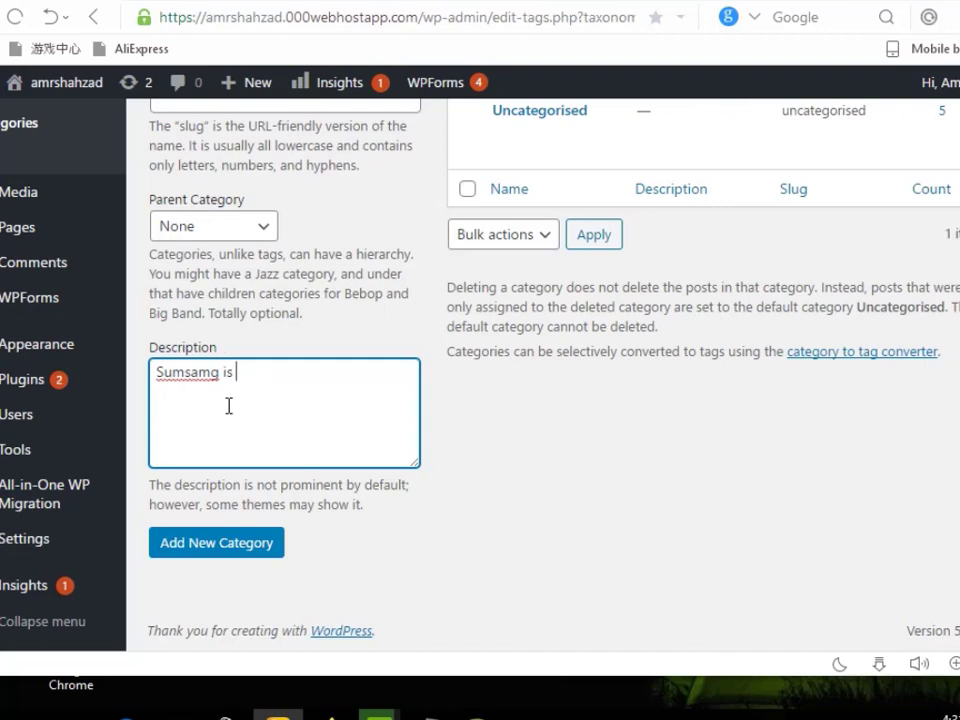
{"action": "type", "text": "very good"}
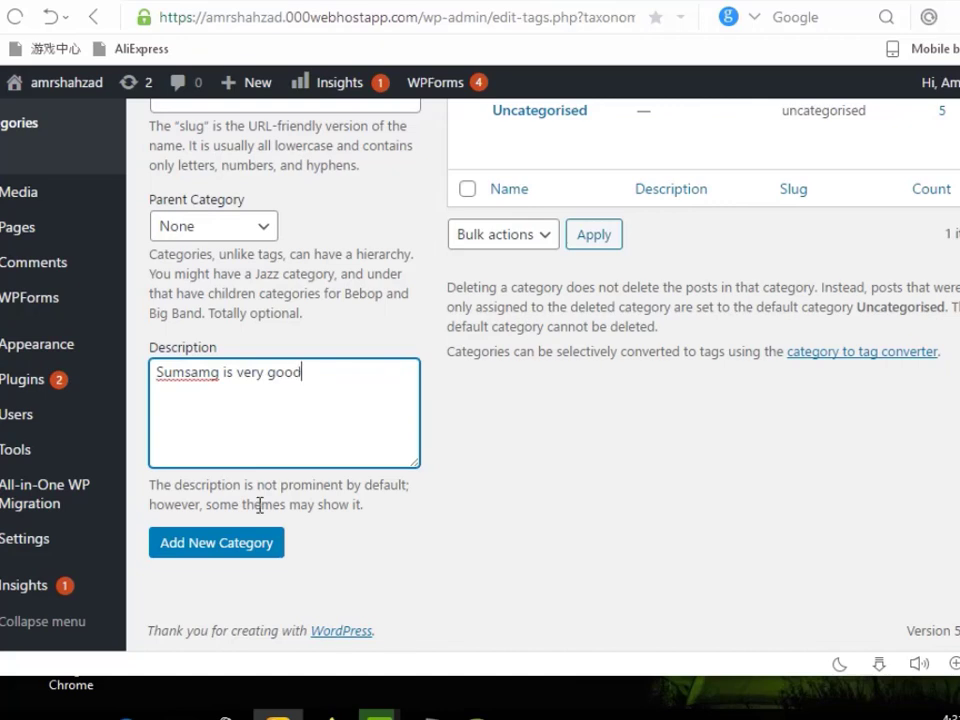
{"action": "left_click", "coordinate": [241, 556]}
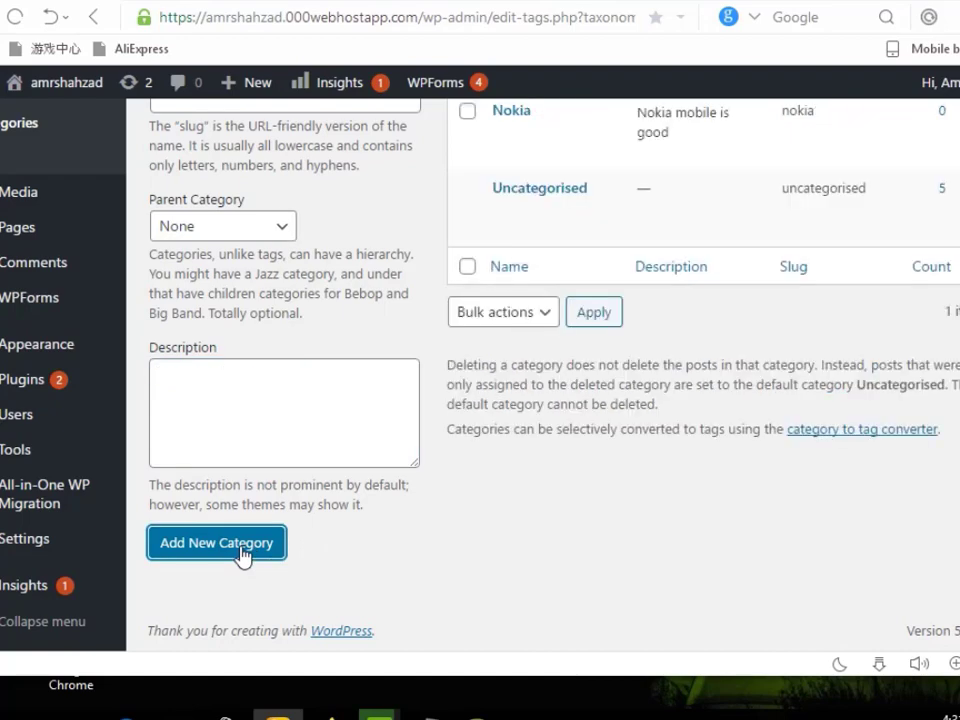
Add a third post category named "Q mobile" with the description "q mobile is very good"
{"action": "scroll", "coordinate": [265, 350], "scroll_direction": "up", "scroll_amount": 5}
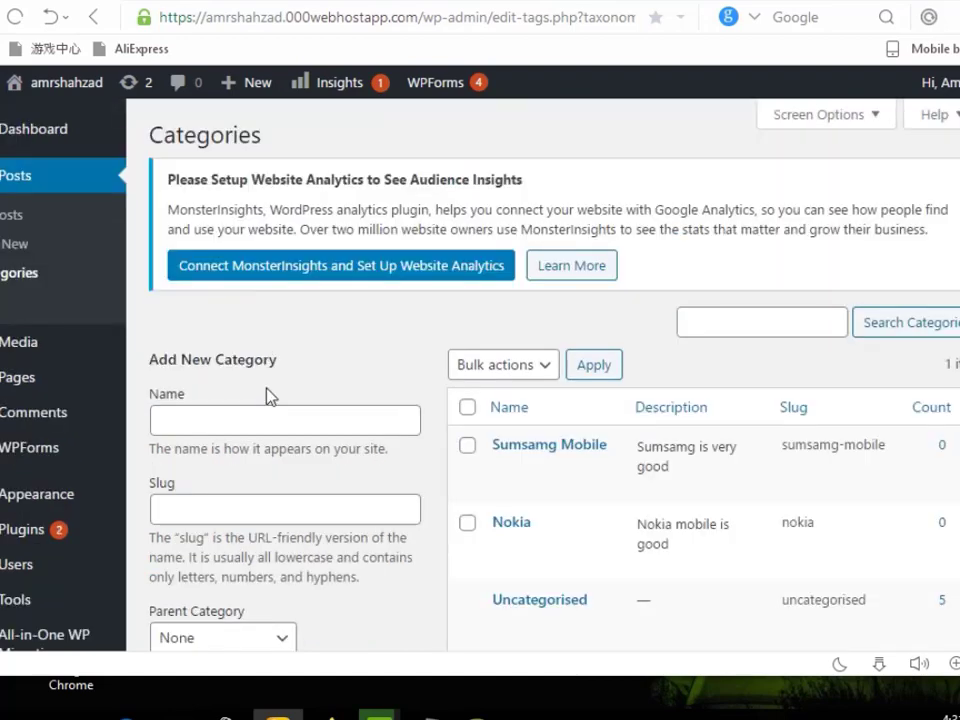
{"action": "left_click", "coordinate": [272, 422]}
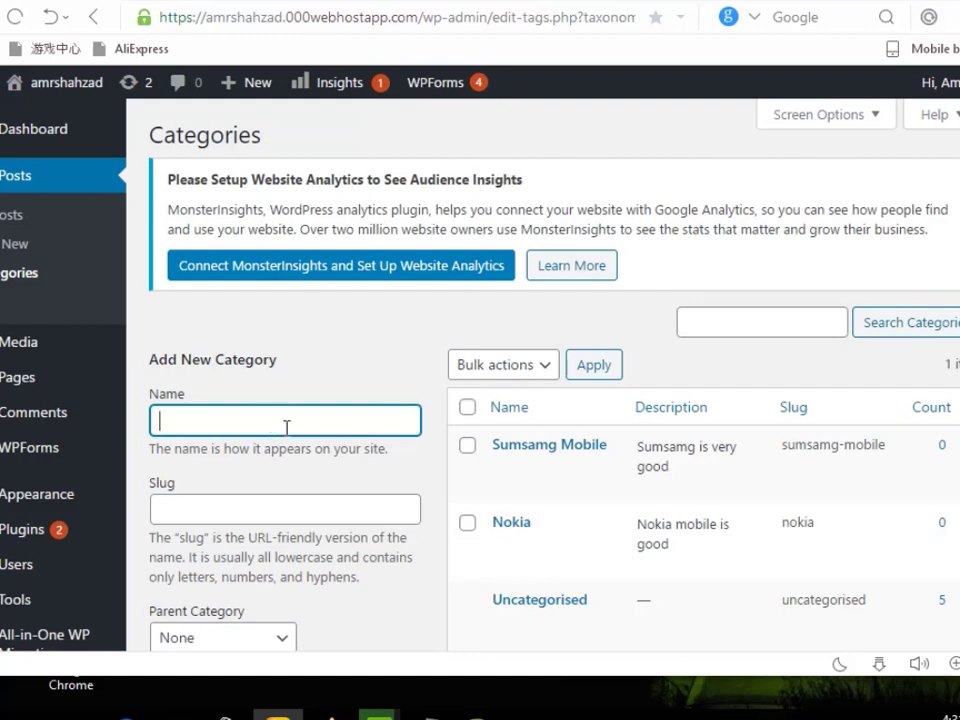
{"action": "type", "text": "Q mobile"}
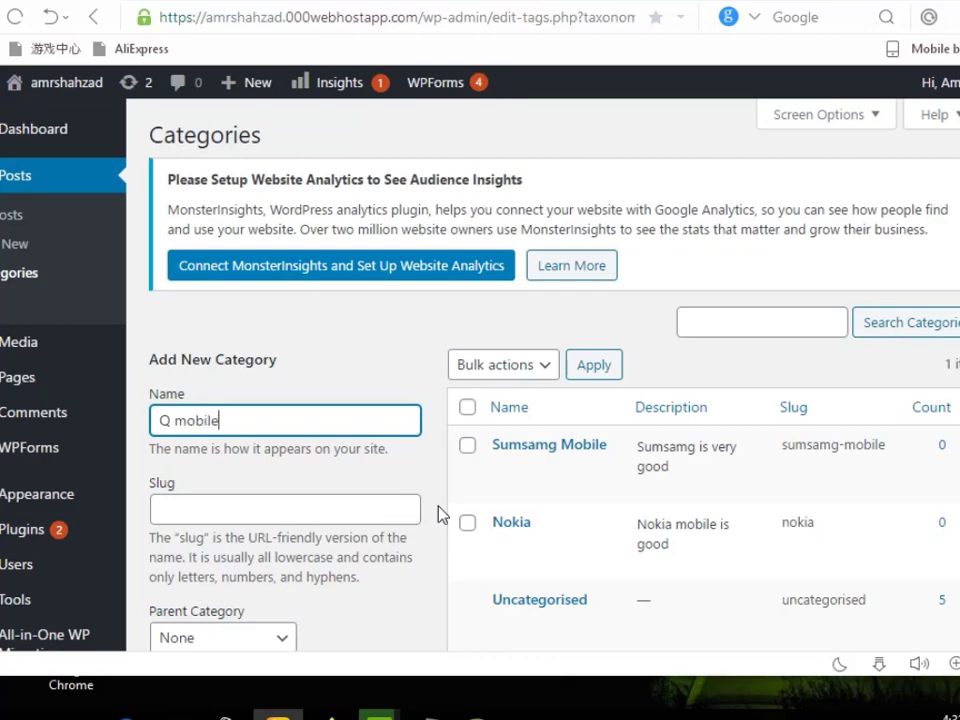
{"action": "mouse_move", "coordinate": [553, 444]}
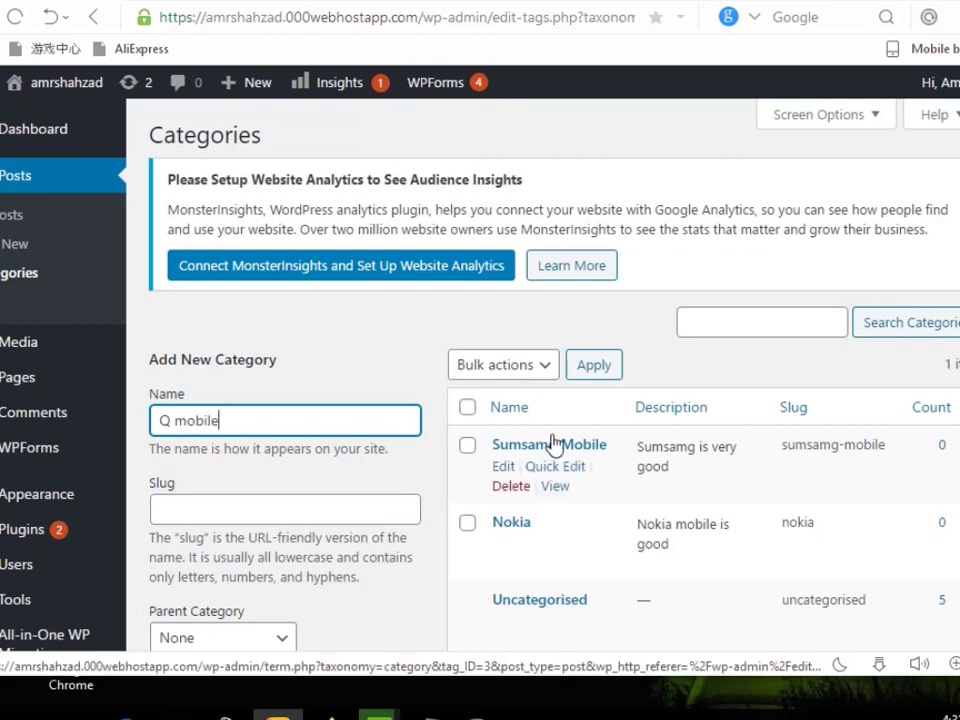
{"action": "scroll", "coordinate": [289, 429], "scroll_direction": "down", "scroll_amount": 4}
{"action": "left_click", "coordinate": [309, 435]}
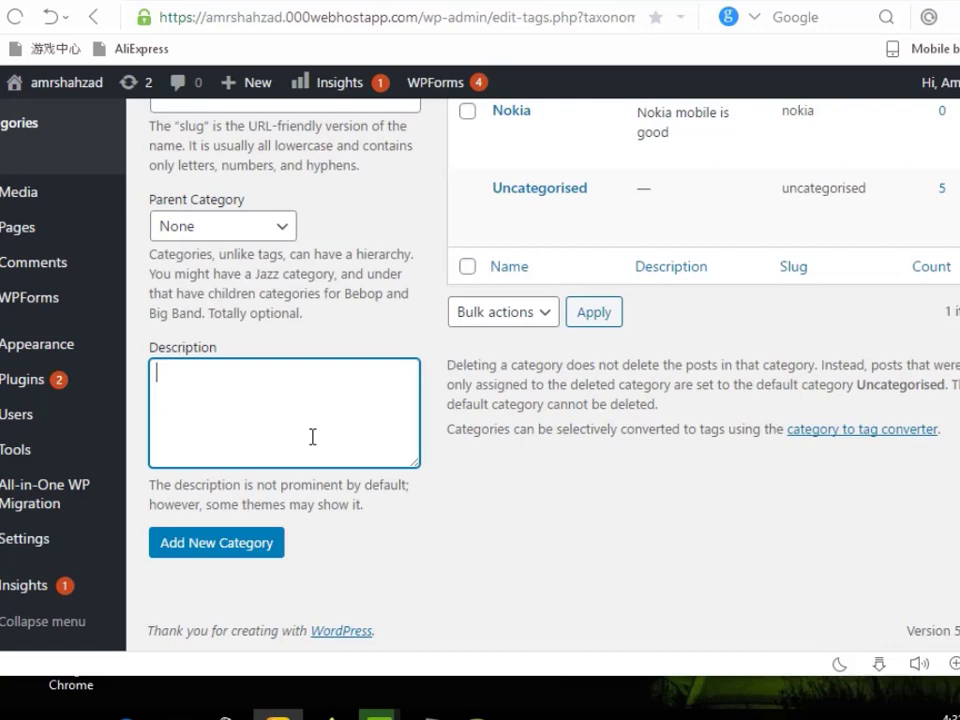
{"action": "type", "text": "q mobile is"}
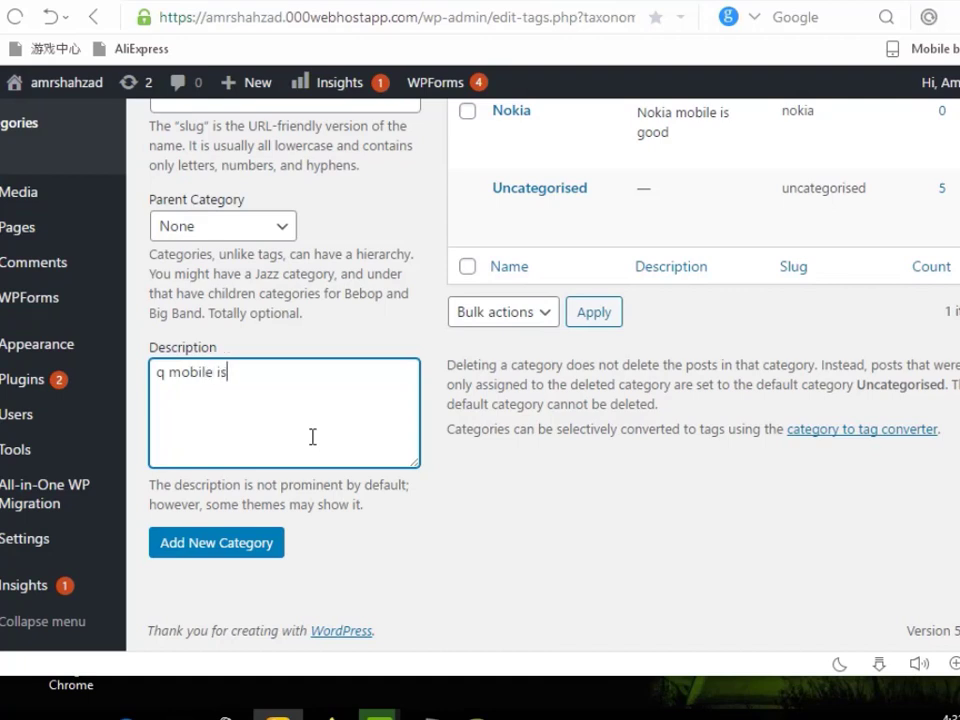
{"action": "type", "text": " very good"}
{"action": "left_click", "coordinate": [258, 542]}
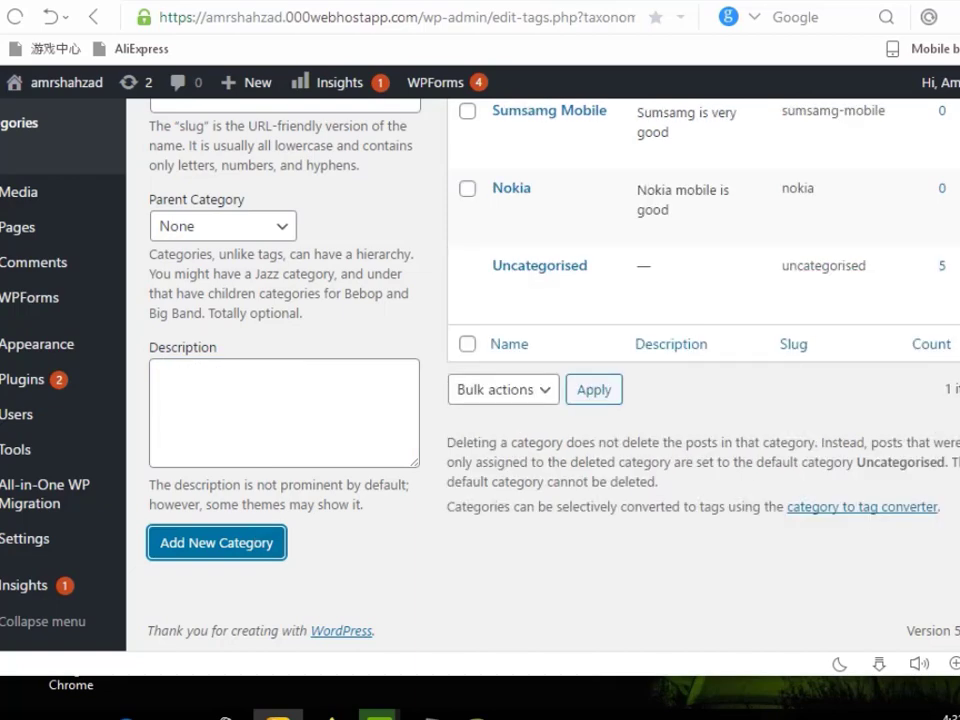
{"action": "scroll", "coordinate": [540, 380], "scroll_direction": "up", "scroll_amount": 1}
{"action": "scroll", "coordinate": [530, 230], "scroll_direction": "up", "scroll_amount": 1}
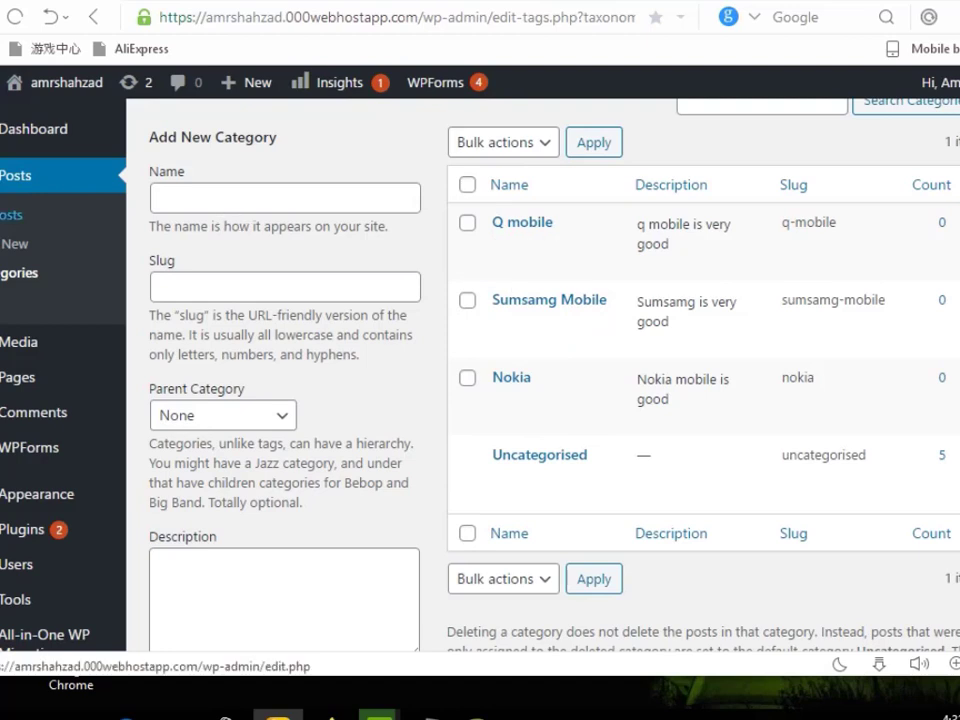
Edit the Nokia 205 post so its category is Nokia instead of Uncategorised, and update the post
{"action": "left_click", "coordinate": [21, 220]}
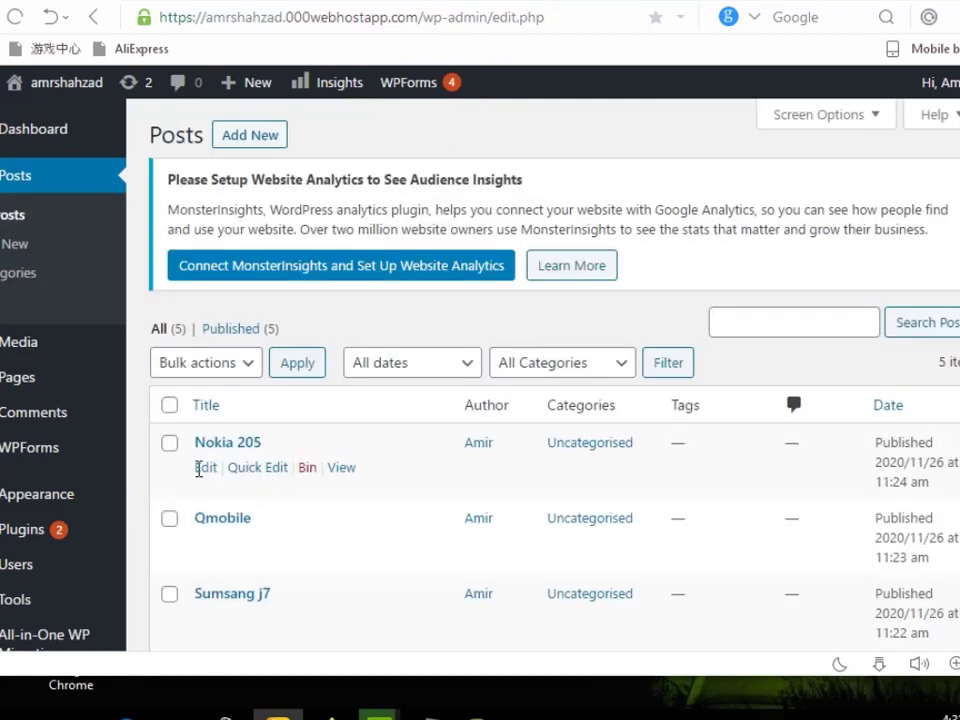
{"action": "left_click", "coordinate": [204, 468]}
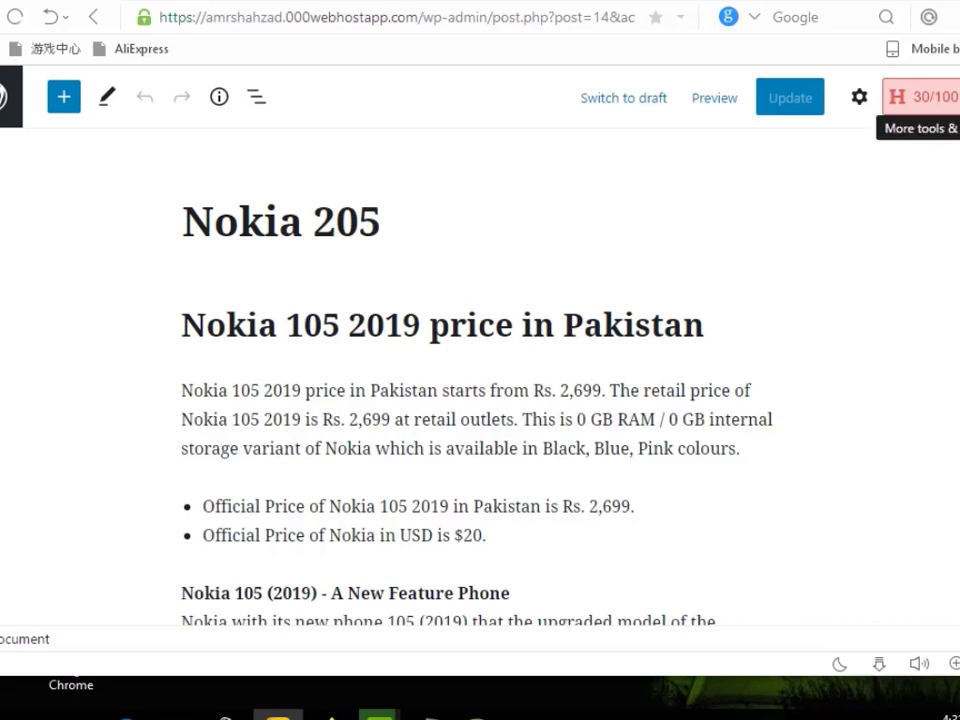
{"action": "left_click", "coordinate": [955, 97]}
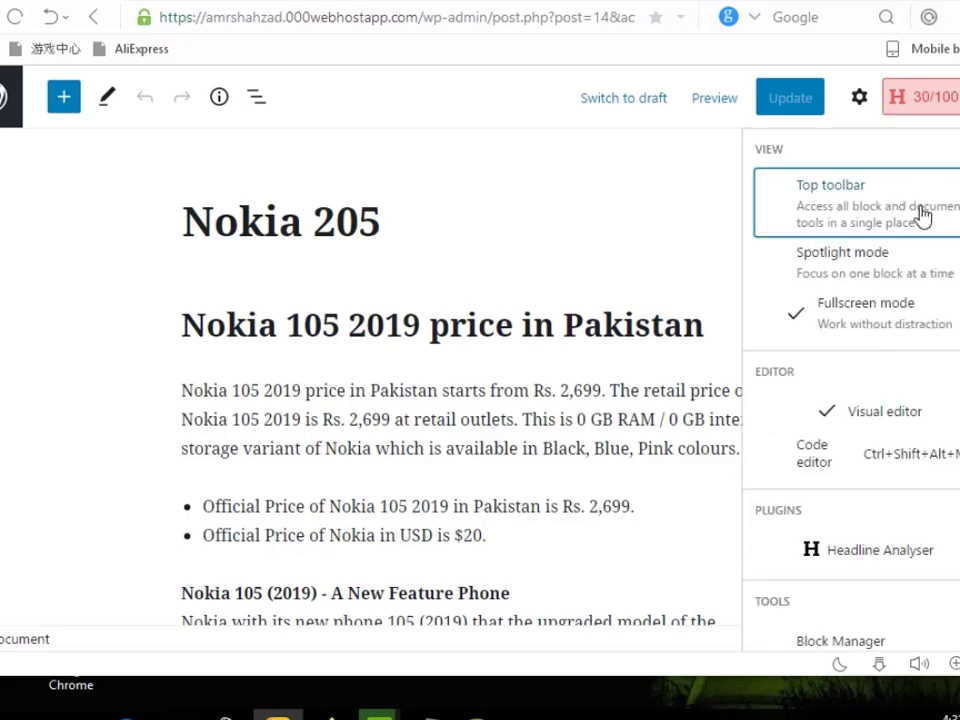
{"action": "left_click", "coordinate": [858, 100]}
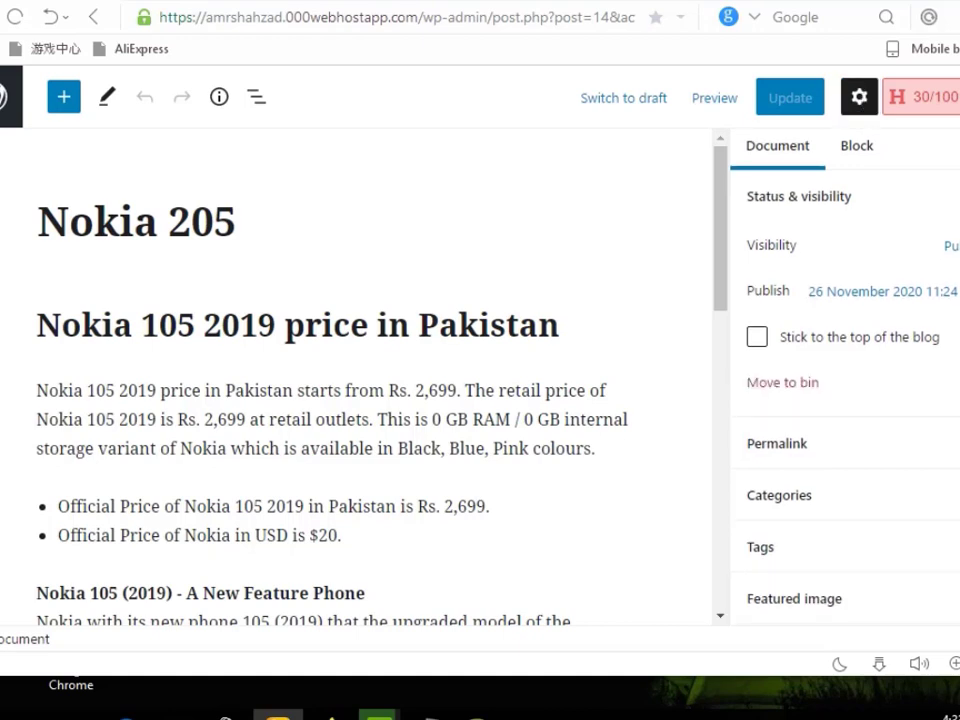
{"action": "scroll", "coordinate": [812, 424], "scroll_direction": "down", "scroll_amount": 1}
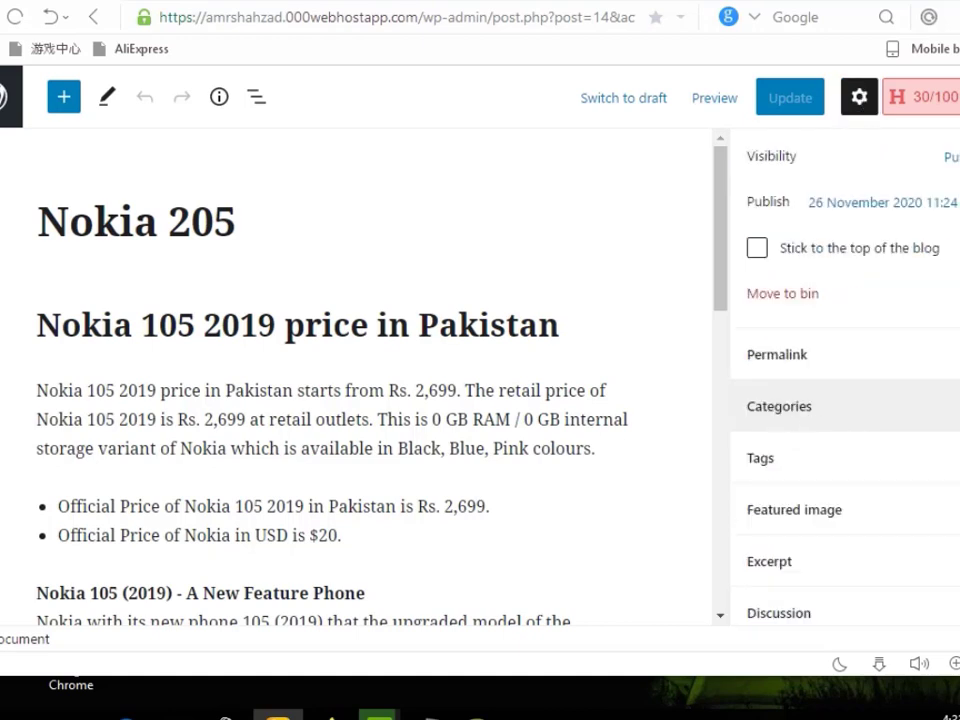
{"action": "left_click", "coordinate": [800, 406]}
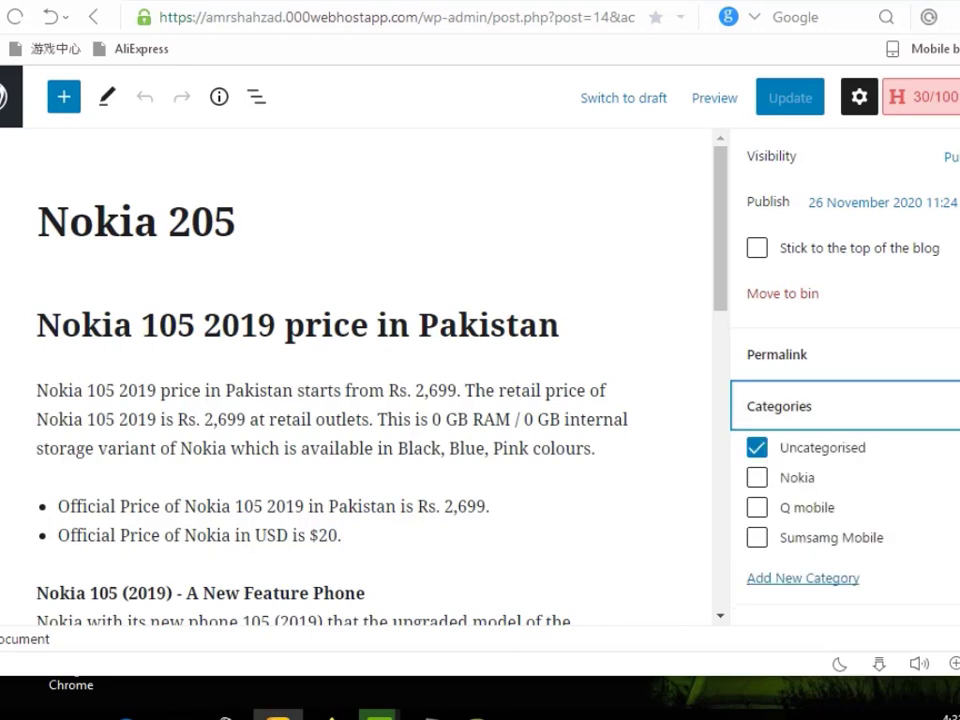
{"action": "scroll", "coordinate": [845, 400], "scroll_direction": "down", "scroll_amount": 1}
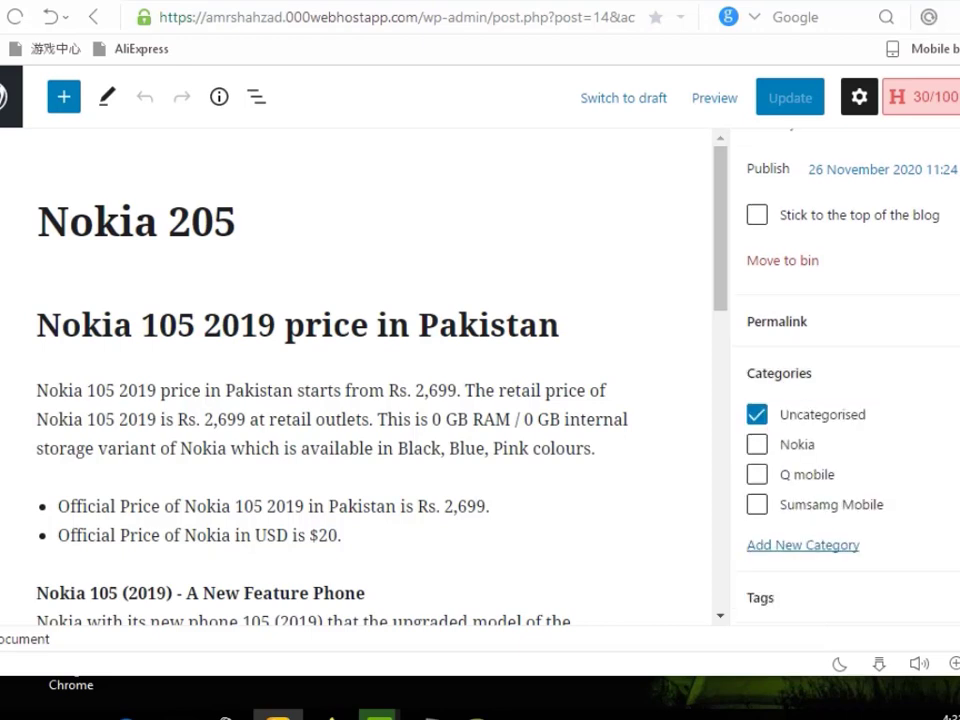
{"action": "left_click", "coordinate": [757, 448]}
{"action": "left_click", "coordinate": [757, 418]}
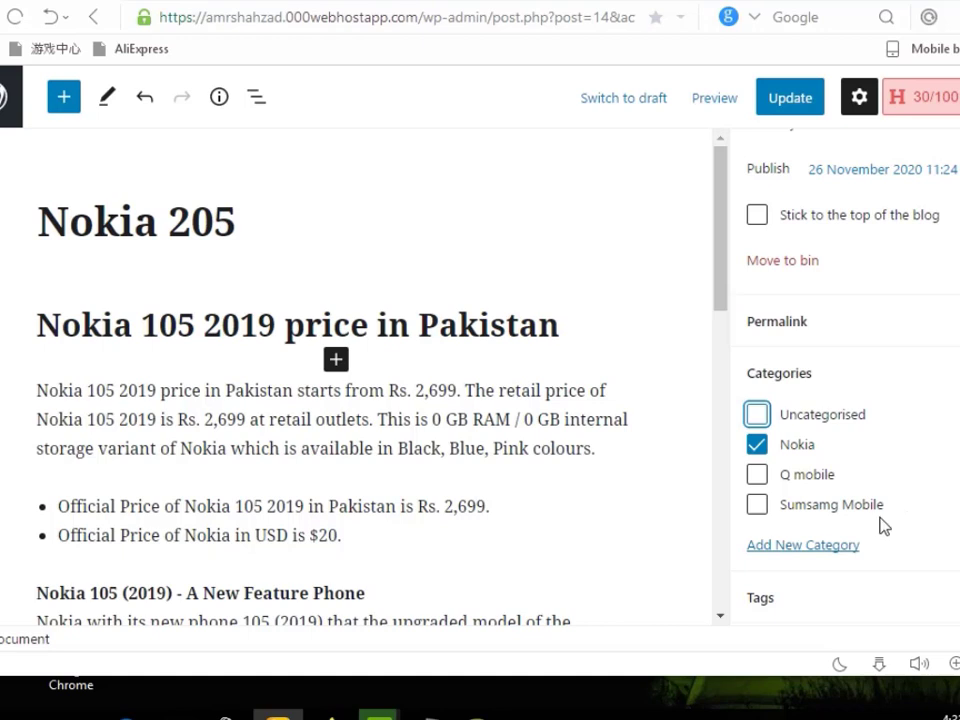
{"action": "scroll", "coordinate": [878, 520], "scroll_direction": "up", "scroll_amount": 2}
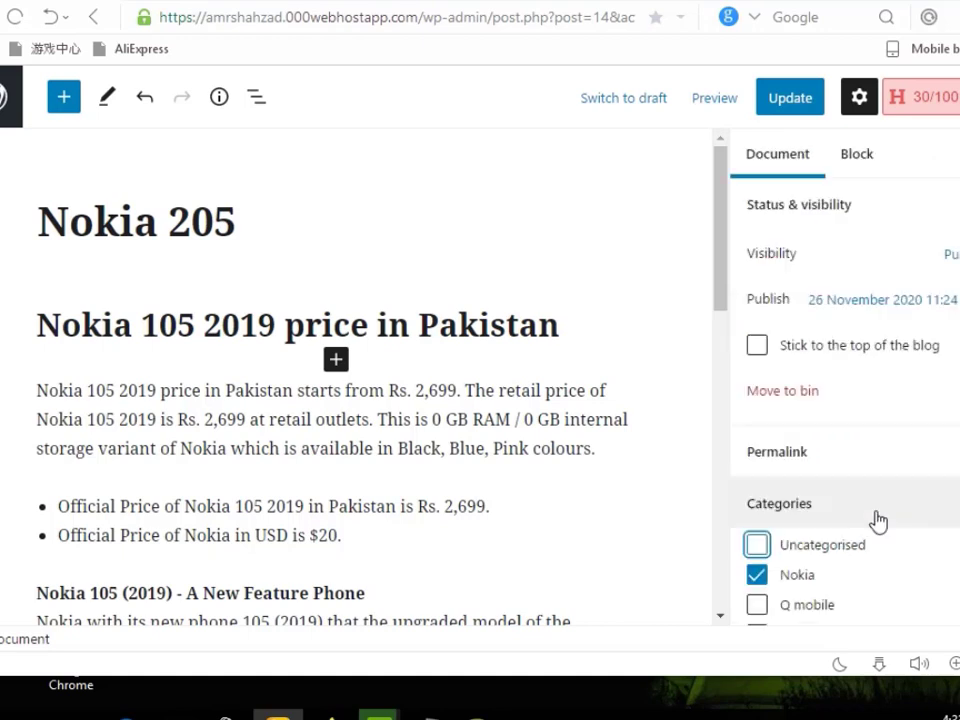
{"action": "left_click", "coordinate": [795, 100]}
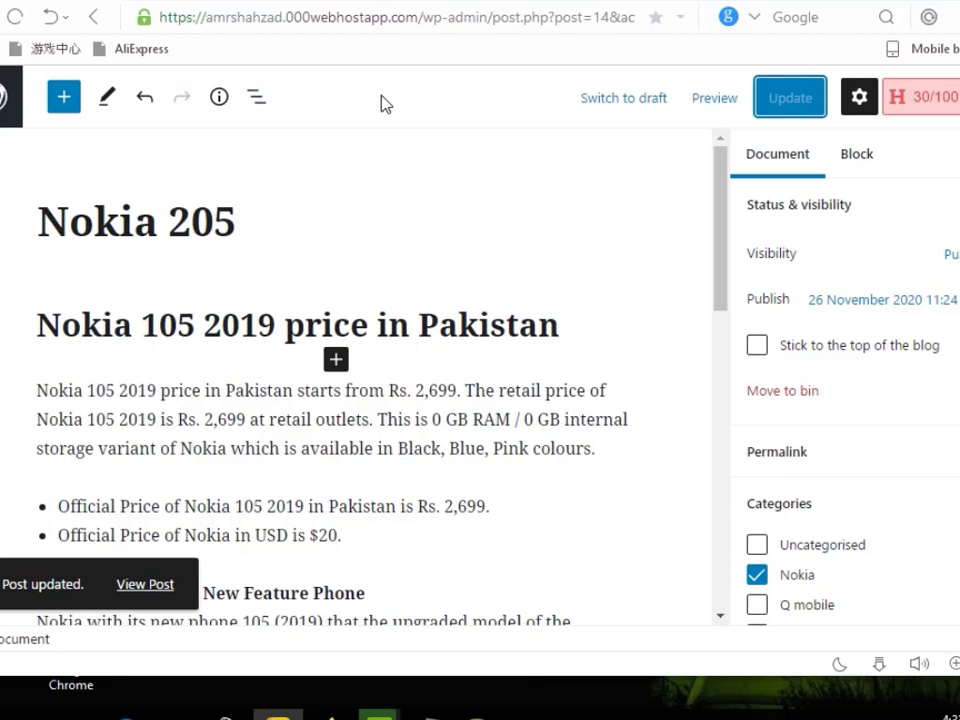
Edit the Qmobile post so its category is Q mobile instead of Uncategorised, and update the post
{"action": "left_click", "coordinate": [8, 97]}
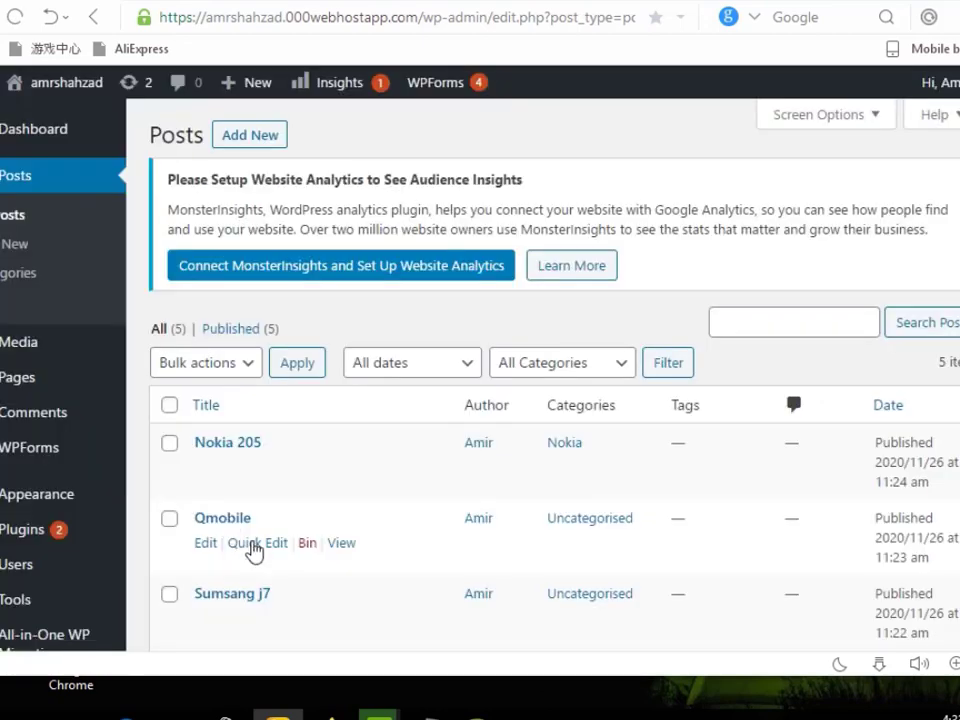
{"action": "left_click", "coordinate": [205, 543]}
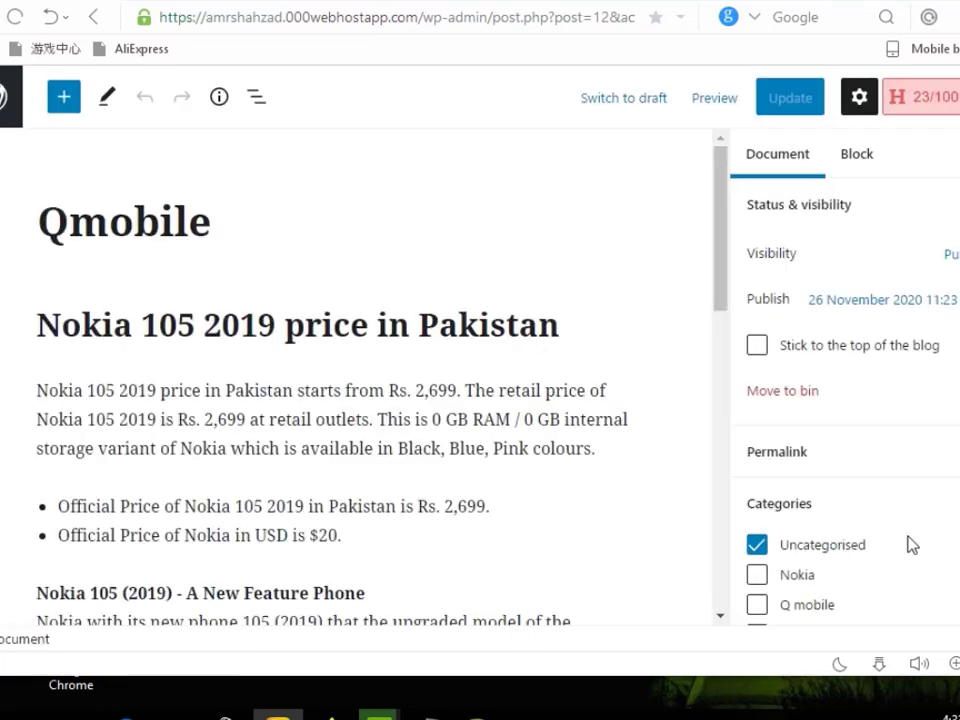
{"action": "left_click", "coordinate": [757, 605]}
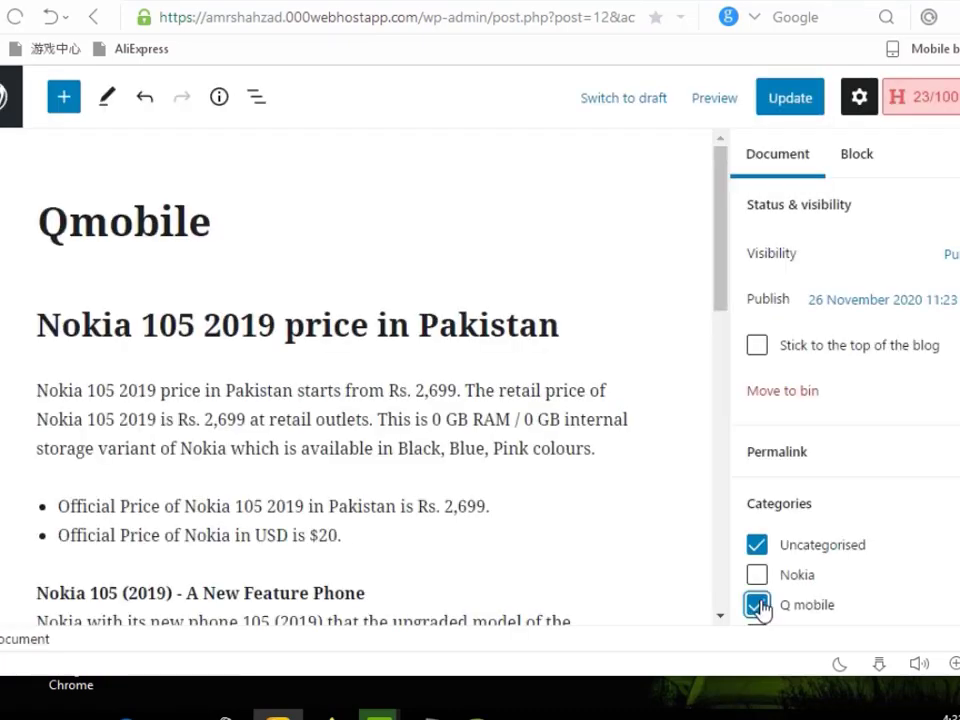
{"action": "left_click", "coordinate": [757, 544]}
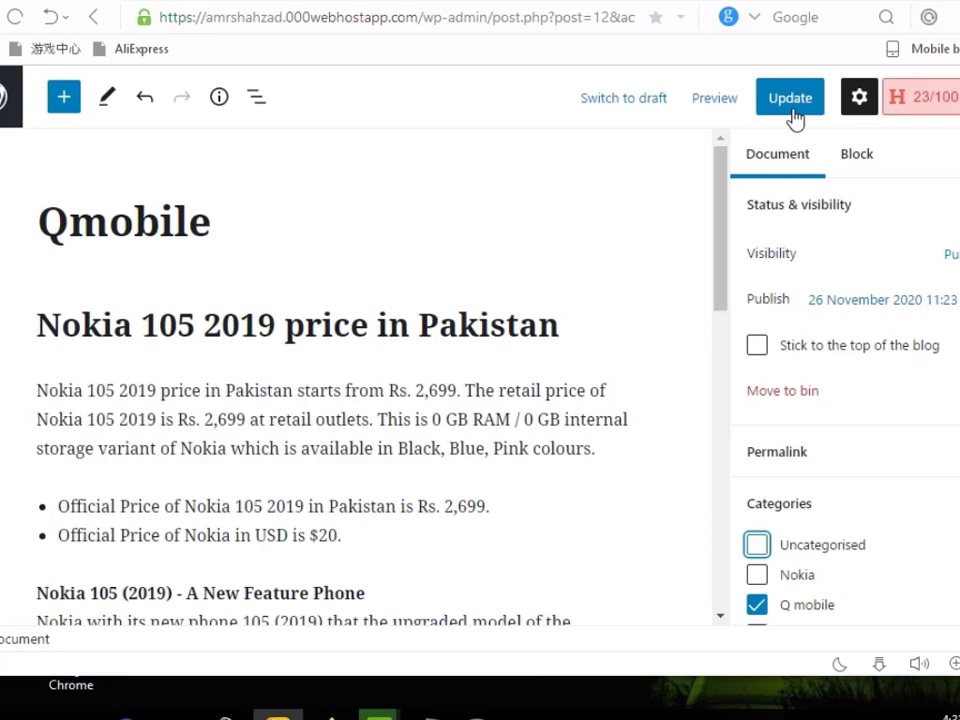
{"action": "left_click", "coordinate": [792, 113]}
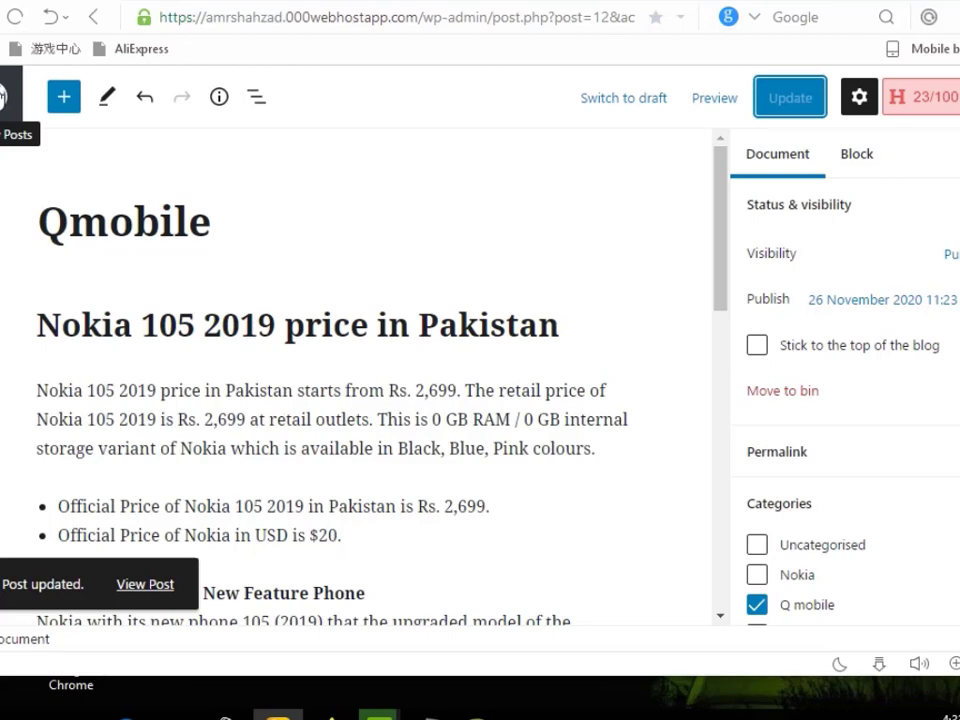
Edit the Sumsang j7 post so its category is Sumsamg Mobile instead of Uncategorised, and update the post
{"action": "left_click", "coordinate": [5, 96]}
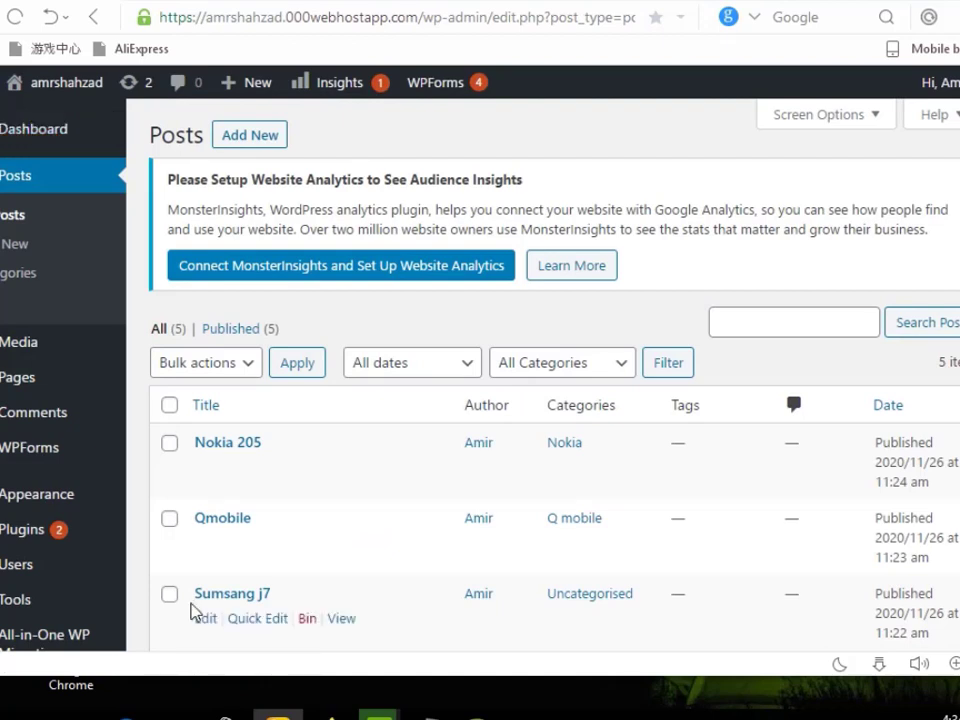
{"action": "left_click", "coordinate": [207, 619]}
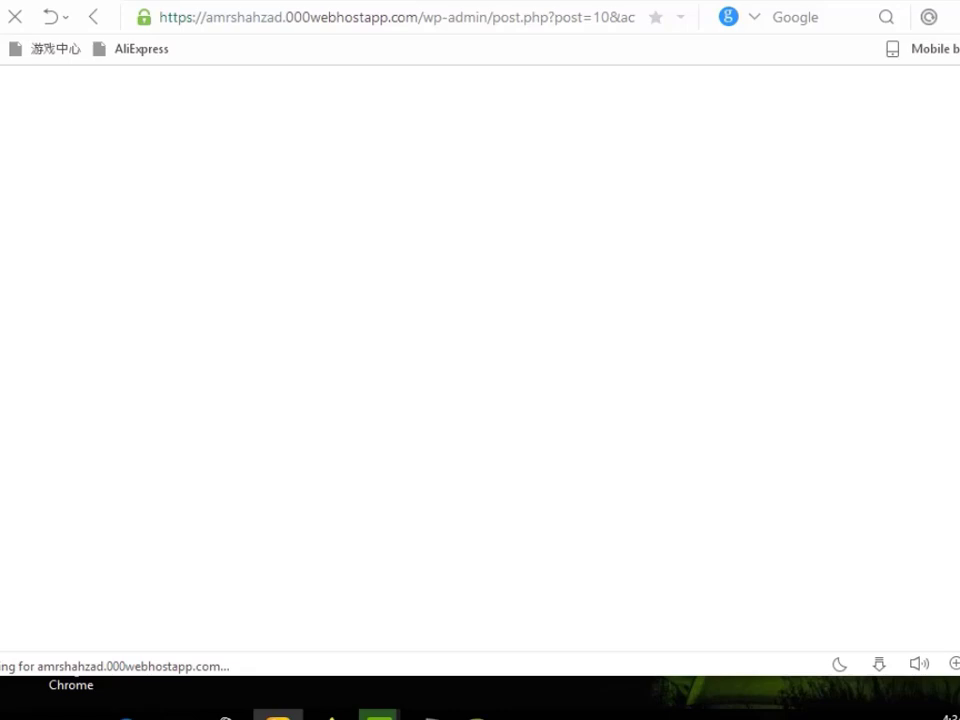
{"action": "left_click", "coordinate": [757, 483]}
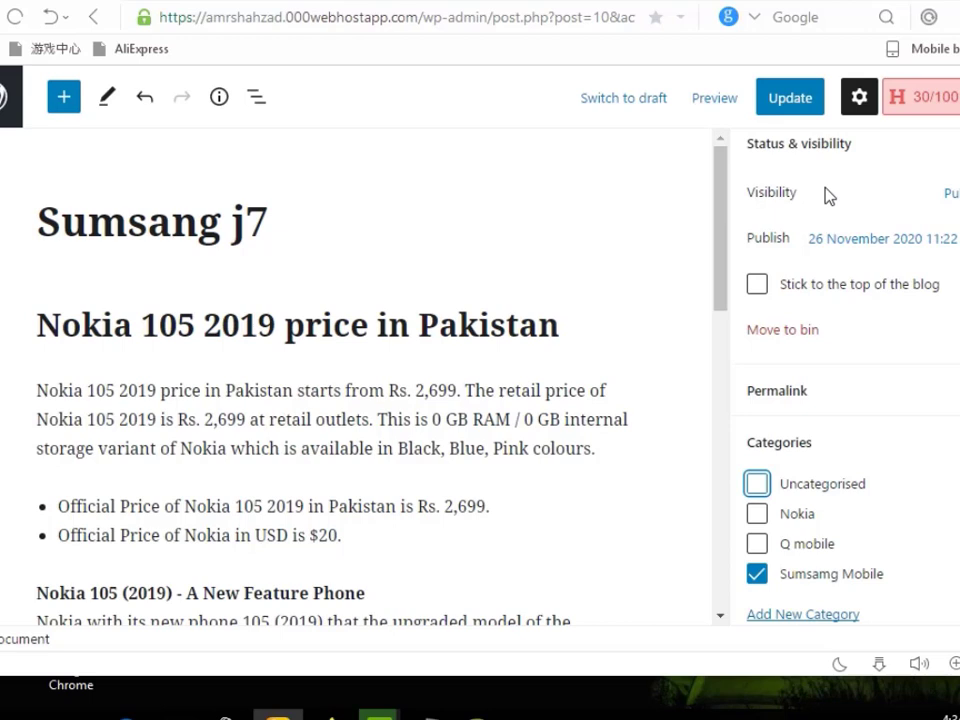
{"action": "left_click", "coordinate": [790, 97]}
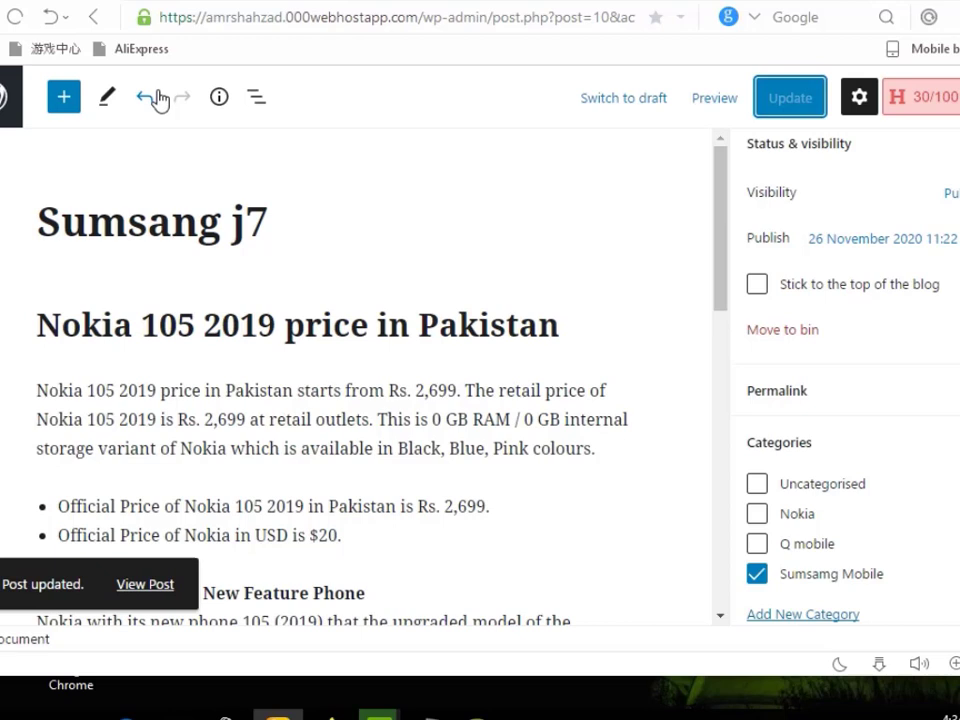
Edit the Nokia 105 post so its category is Nokia instead of Uncategorised, update it, and return to the posts list
{"action": "left_click", "coordinate": [6, 92]}
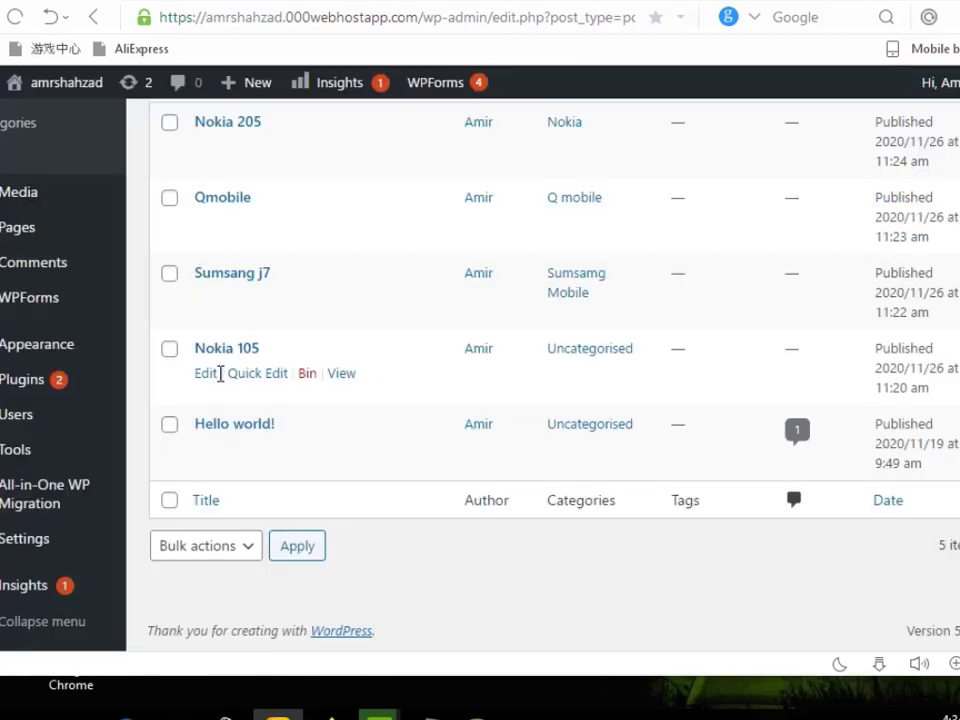
{"action": "left_click", "coordinate": [206, 374]}
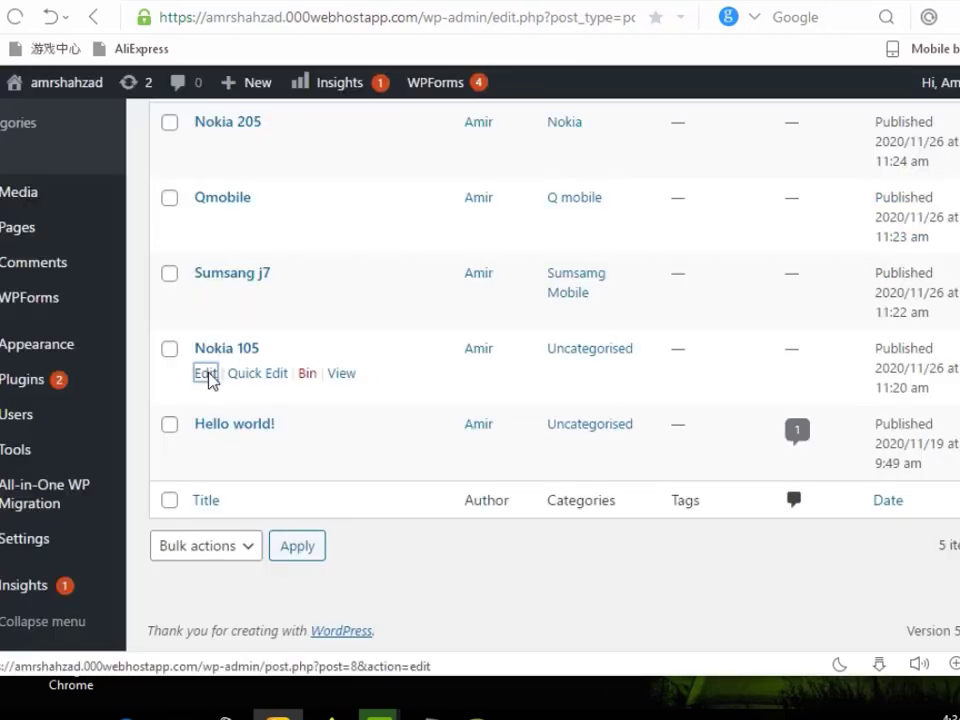
{"action": "left_click", "coordinate": [206, 374]}
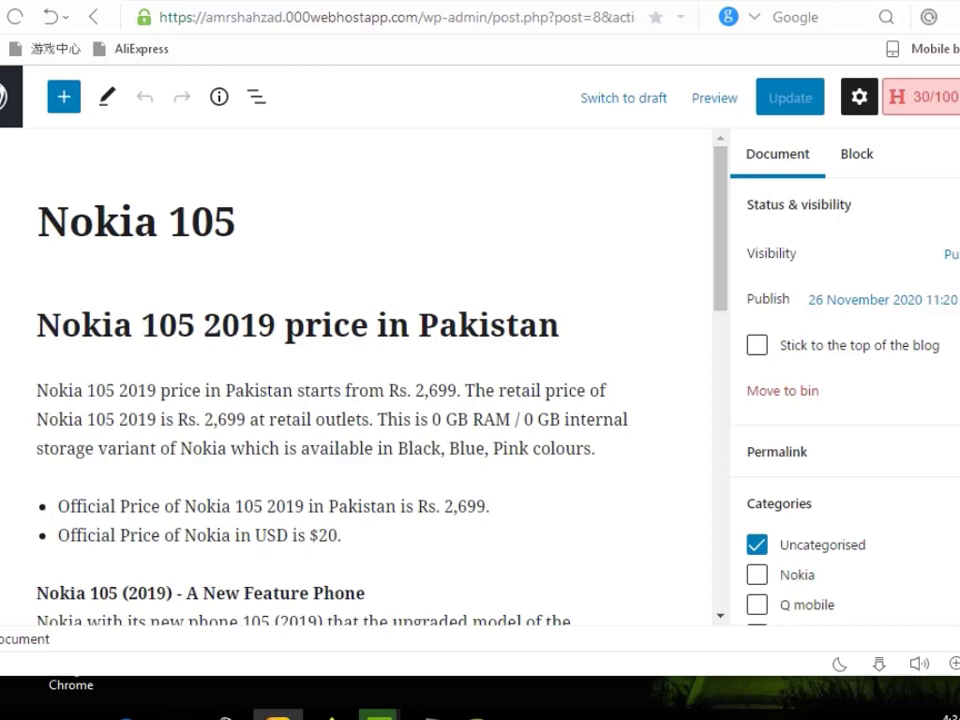
{"action": "scroll", "coordinate": [760, 252], "scroll_direction": "down", "scroll_amount": 3}
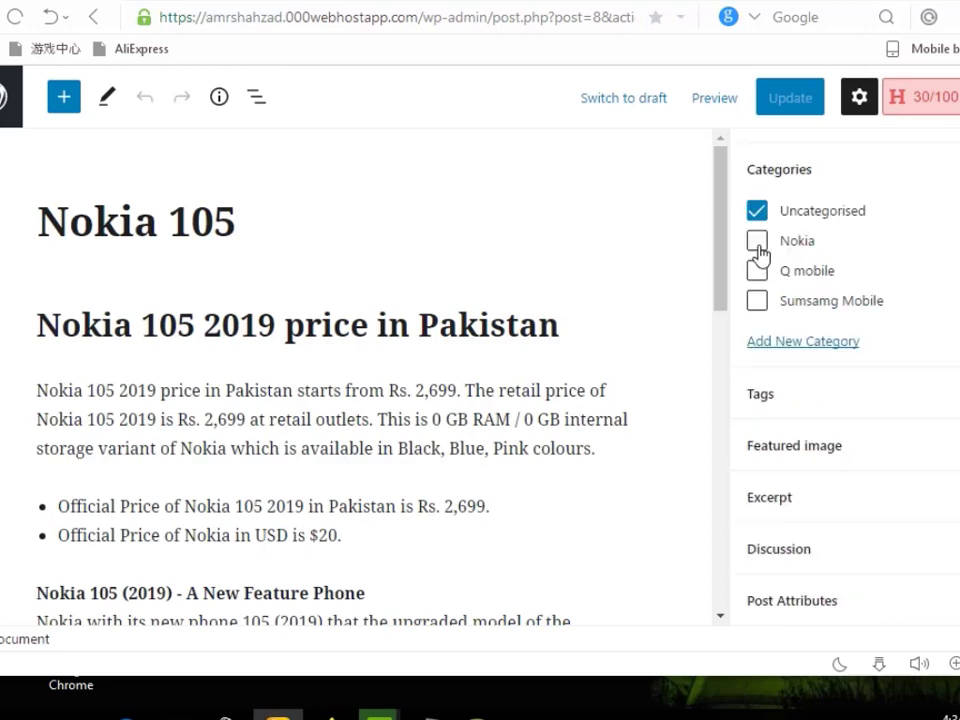
{"action": "left_click", "coordinate": [757, 241]}
{"action": "left_click", "coordinate": [757, 211]}
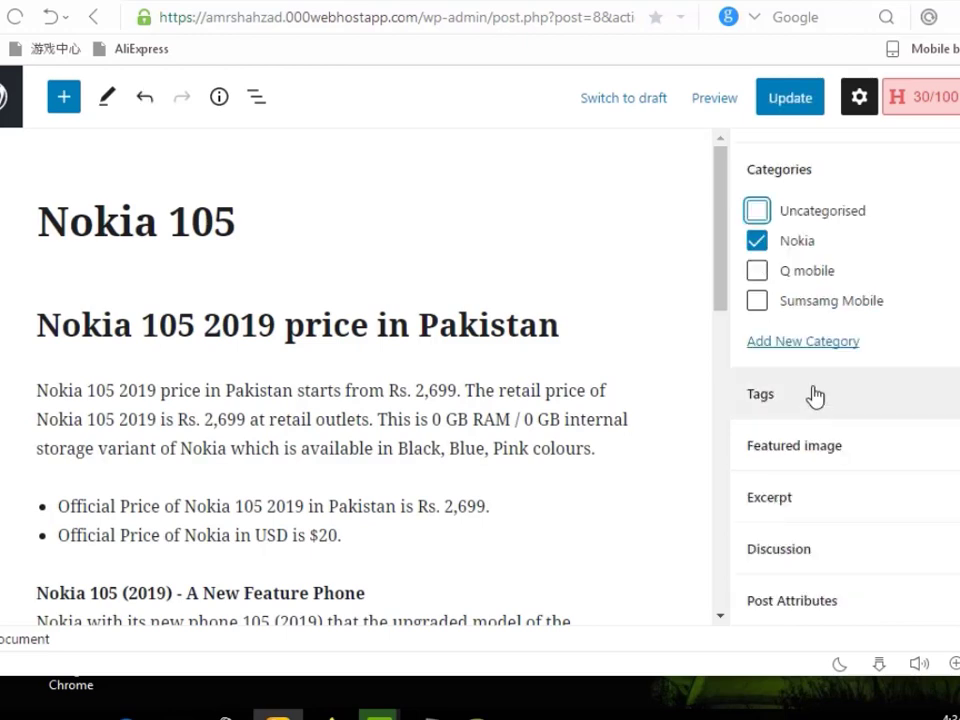
{"action": "scroll", "coordinate": [815, 397], "scroll_direction": "up", "scroll_amount": 3}
{"action": "left_click", "coordinate": [790, 97]}
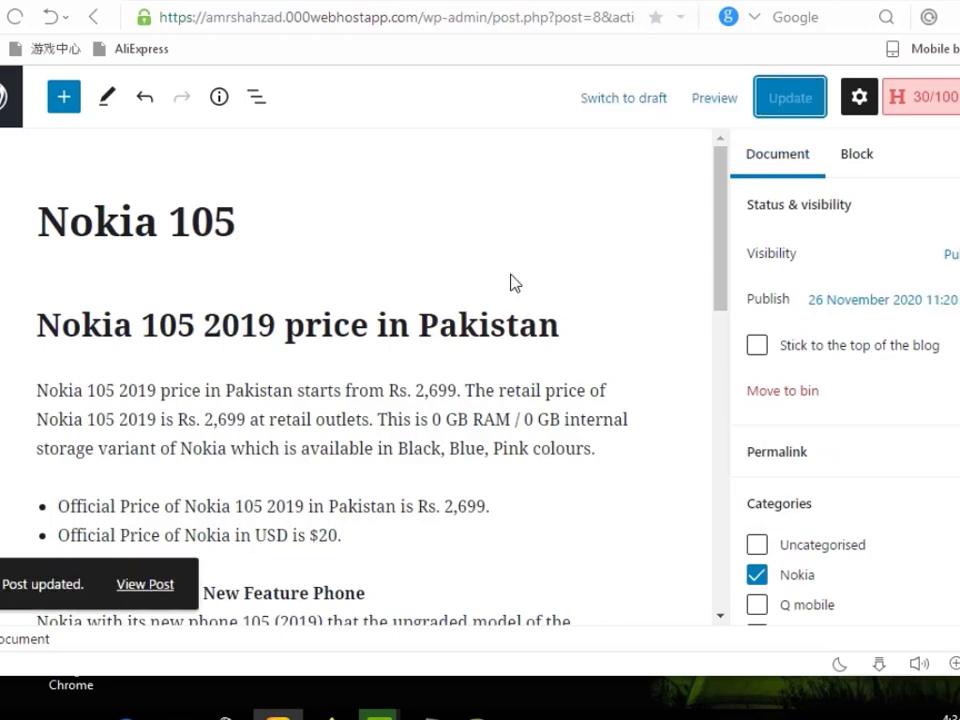
{"action": "left_click", "coordinate": [3, 112]}
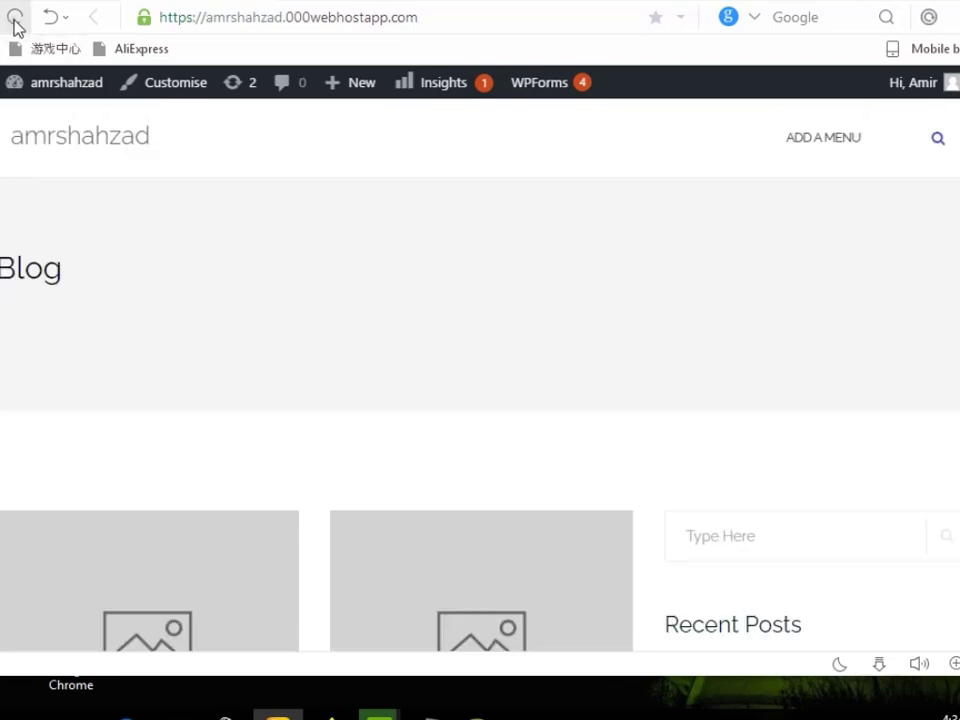
Reload the live blog page and check the category labels on the posts and the Categories list
{"action": "left_click", "coordinate": [15, 18]}
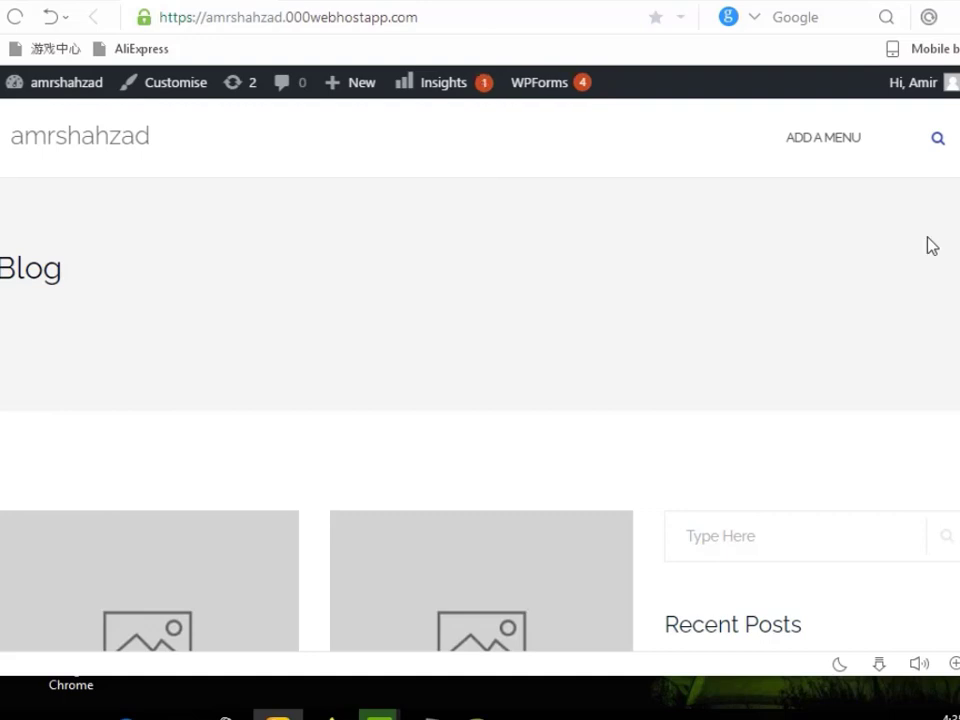
{"action": "scroll", "coordinate": [480, 400], "scroll_direction": "down", "scroll_amount": 5}
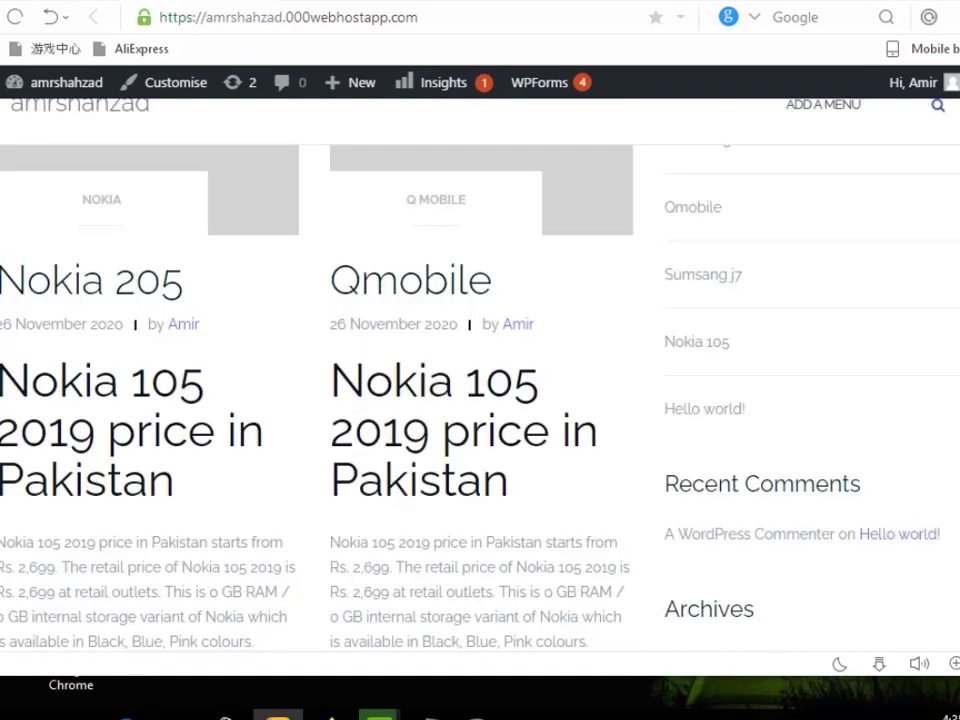
{"action": "scroll", "coordinate": [480, 400], "scroll_direction": "up", "scroll_amount": 1}
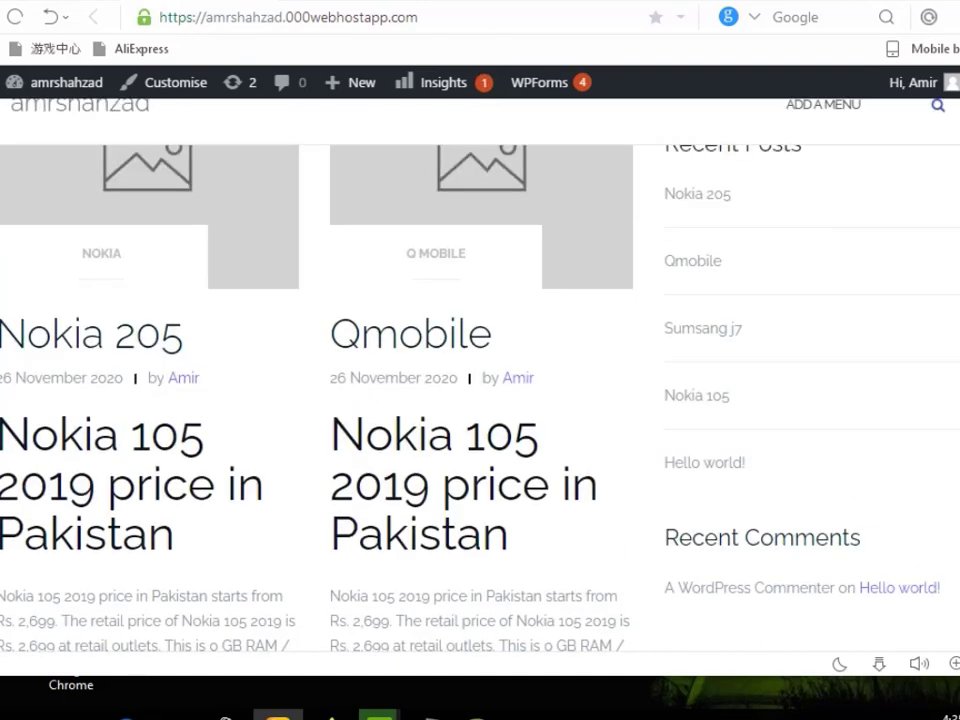
{"action": "scroll", "coordinate": [480, 400], "scroll_direction": "down", "scroll_amount": 4}
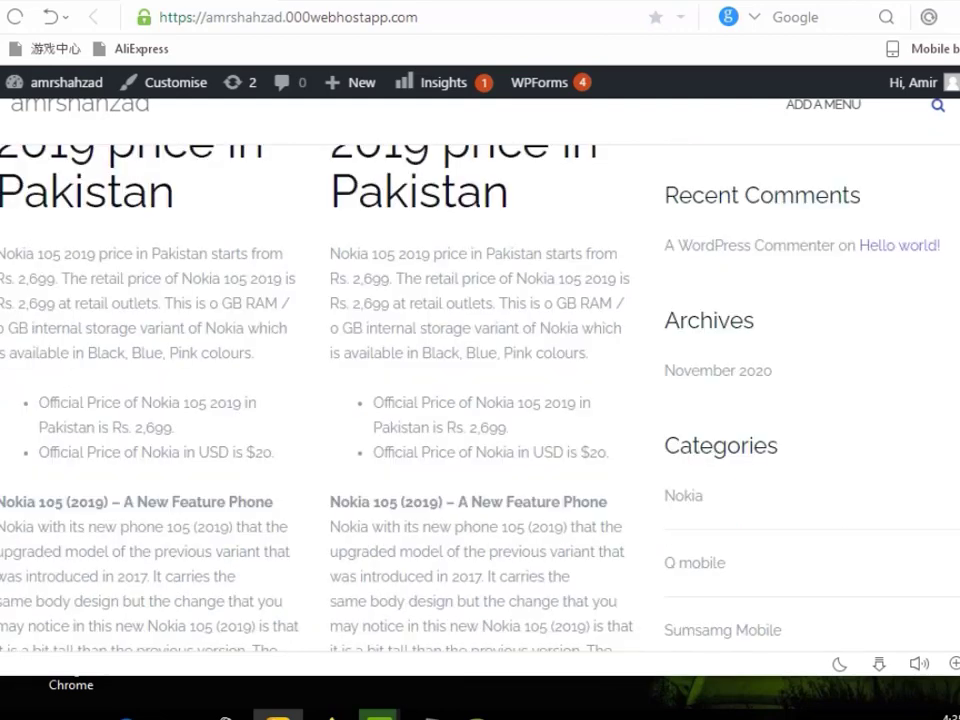
{"action": "scroll", "coordinate": [869, 282], "scroll_direction": "down", "scroll_amount": 2}
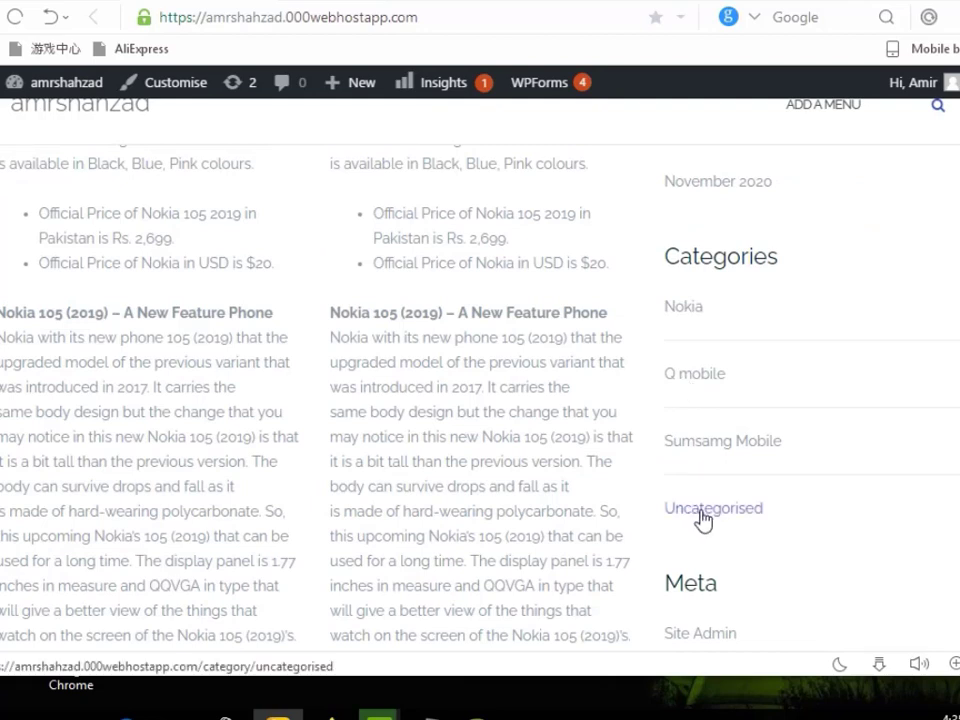
Review the posts in the Nokia category on the live blog and switch back to the admin posts list
{"action": "left_click", "coordinate": [684, 310]}
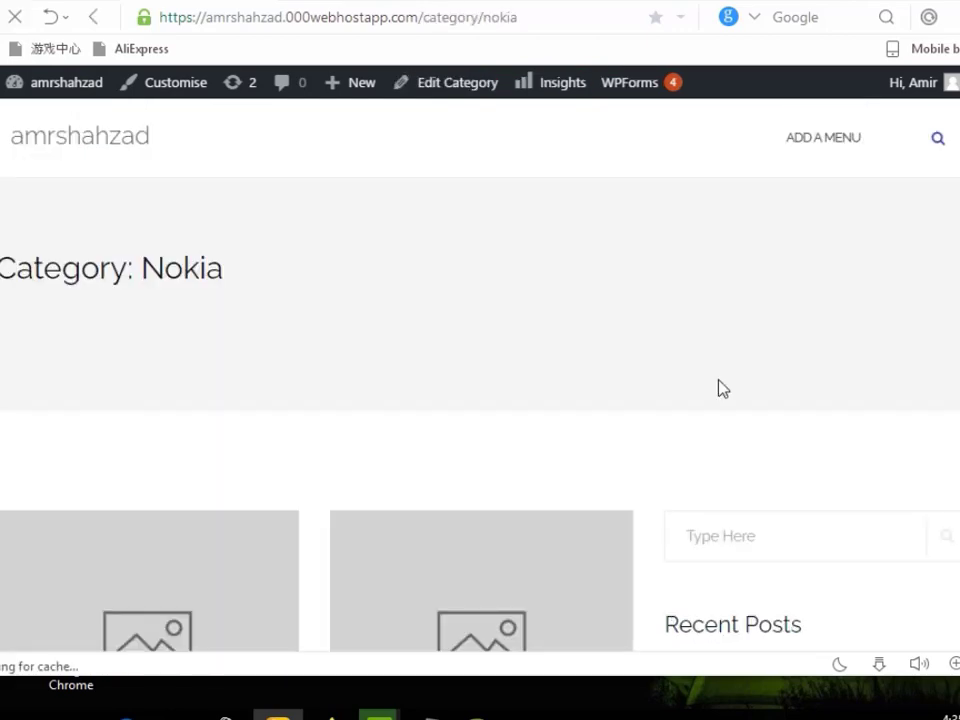
{"action": "scroll", "coordinate": [723, 389], "scroll_direction": "down", "scroll_amount": 5}
{"action": "scroll", "coordinate": [723, 389], "scroll_direction": "up", "scroll_amount": 2}
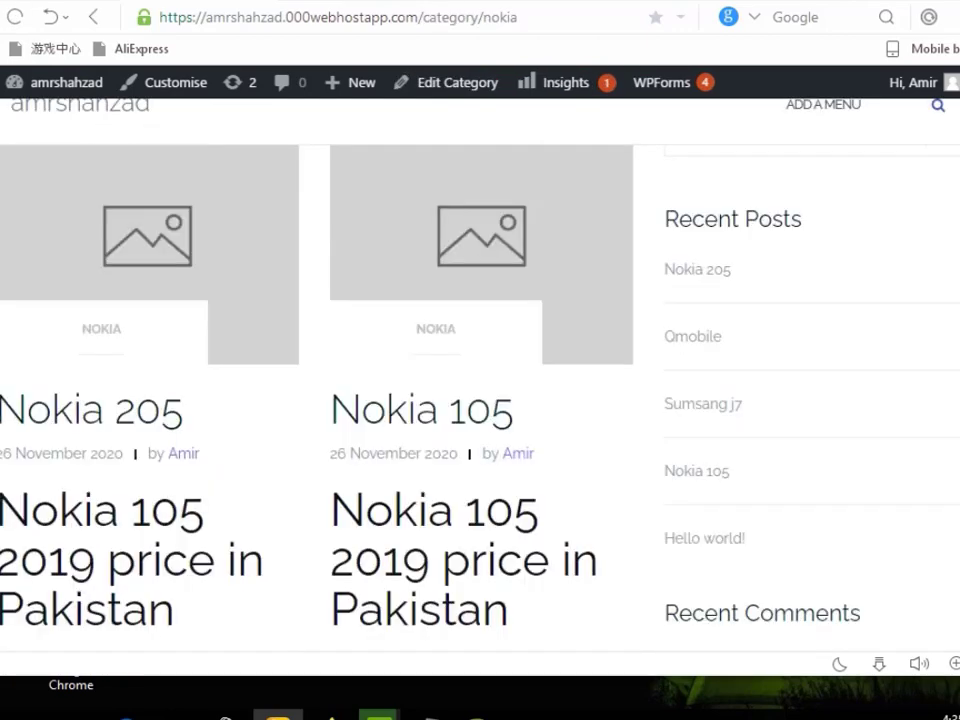
{"action": "scroll", "coordinate": [480, 380], "scroll_direction": "up", "scroll_amount": 2}
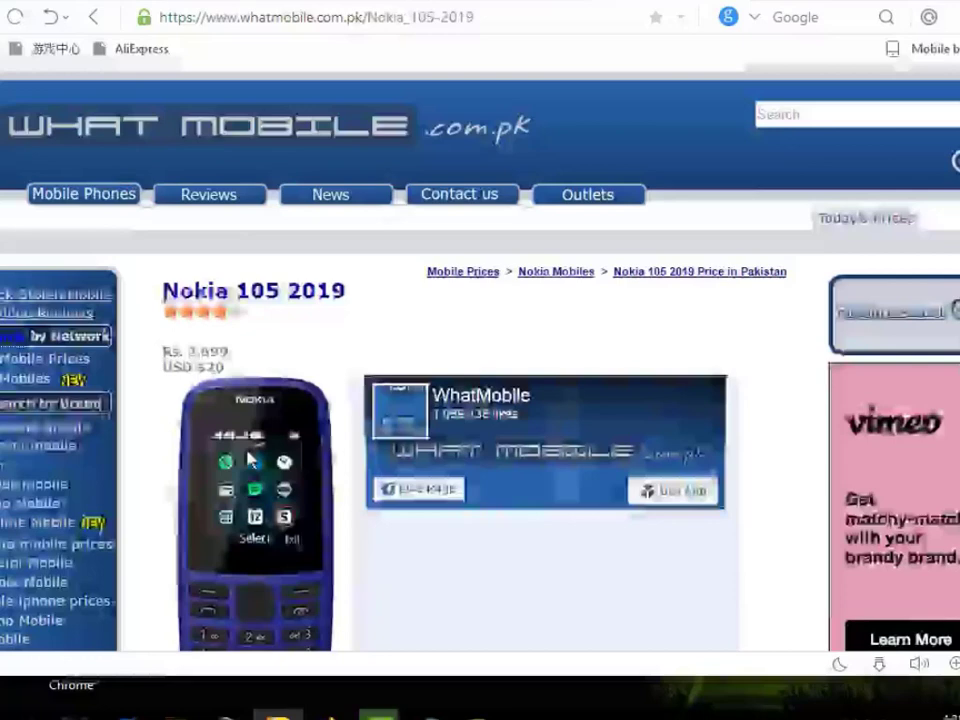
{"action": "key", "text": "ctrl+Tab"}
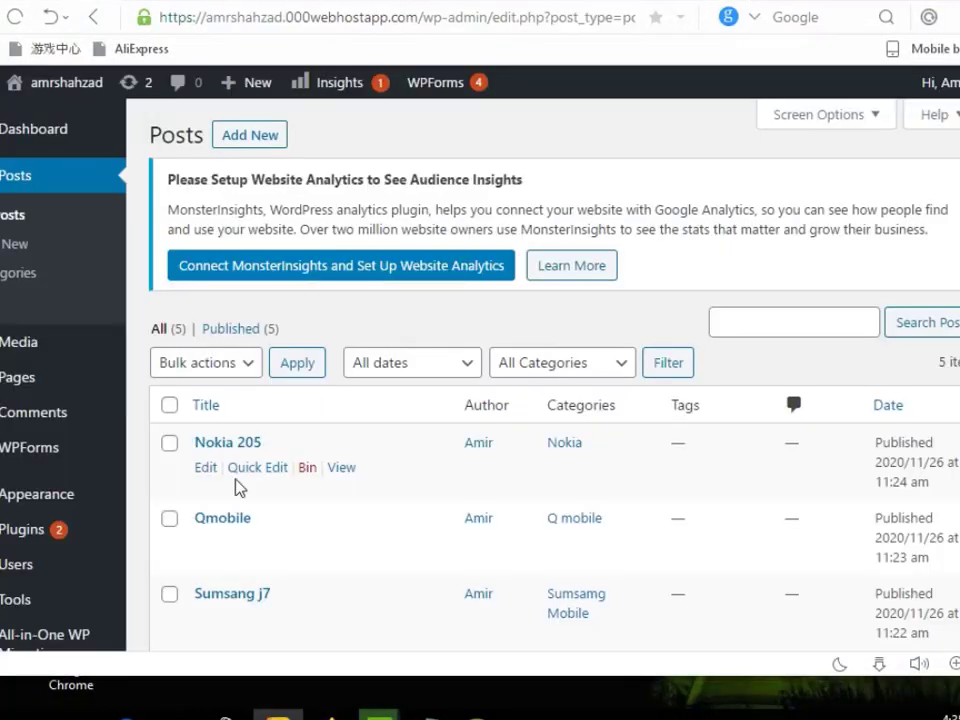
Open the Nokia 105 post for editing and start selecting a file to upload as its featured image
{"action": "scroll", "coordinate": [239, 487], "scroll_direction": "down", "scroll_amount": 3}
{"action": "left_click", "coordinate": [205, 373]}
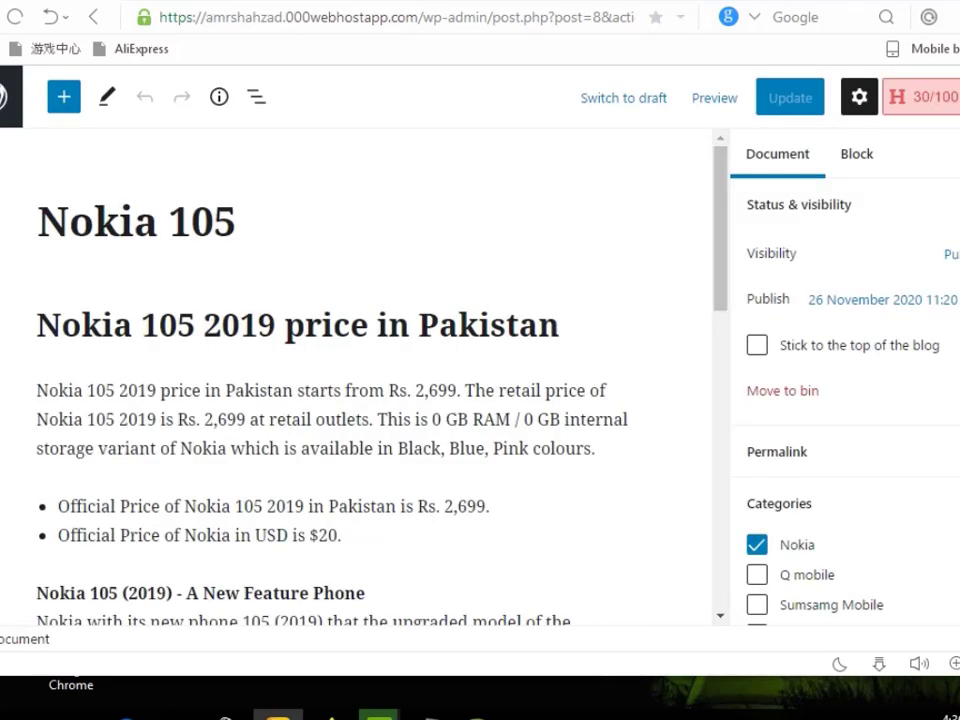
{"action": "scroll", "coordinate": [948, 450], "scroll_direction": "down", "scroll_amount": 3}
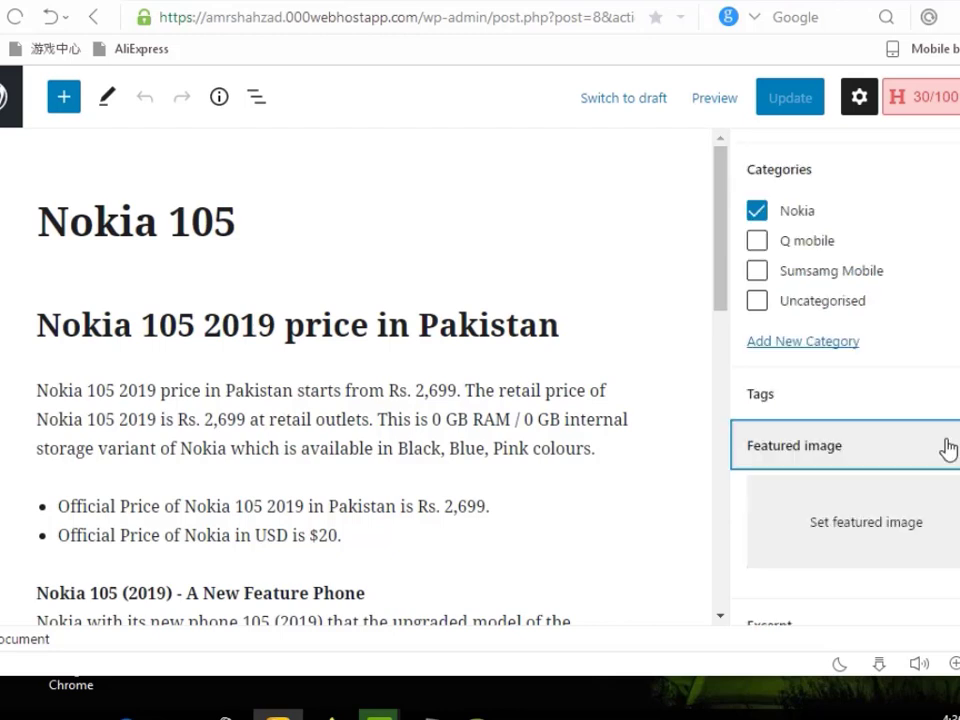
{"action": "left_click", "coordinate": [839, 537]}
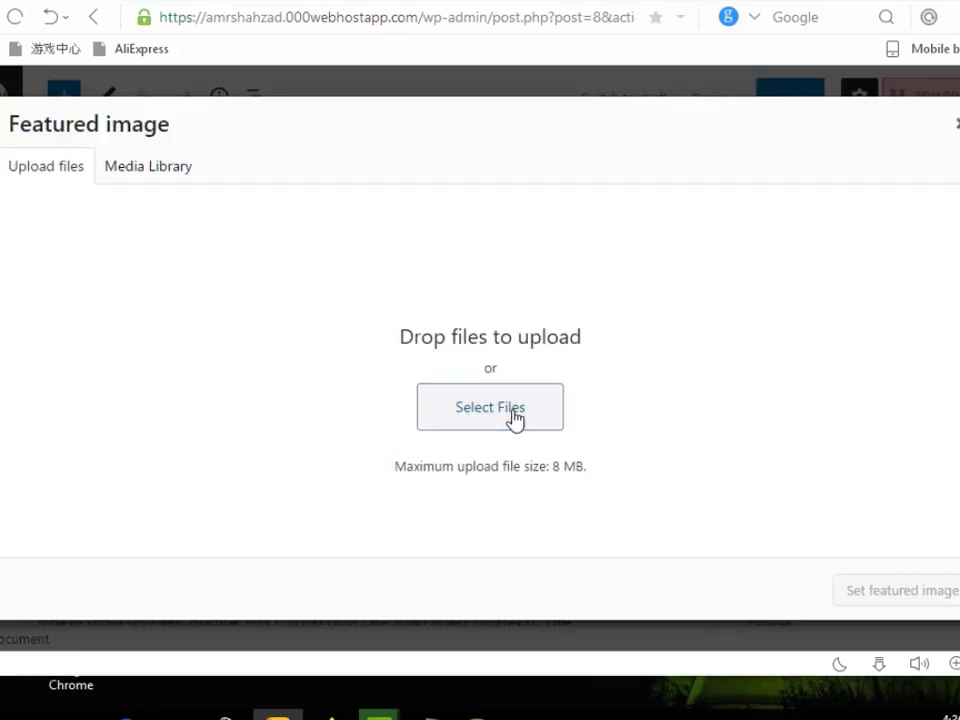
{"action": "left_click", "coordinate": [514, 418]}
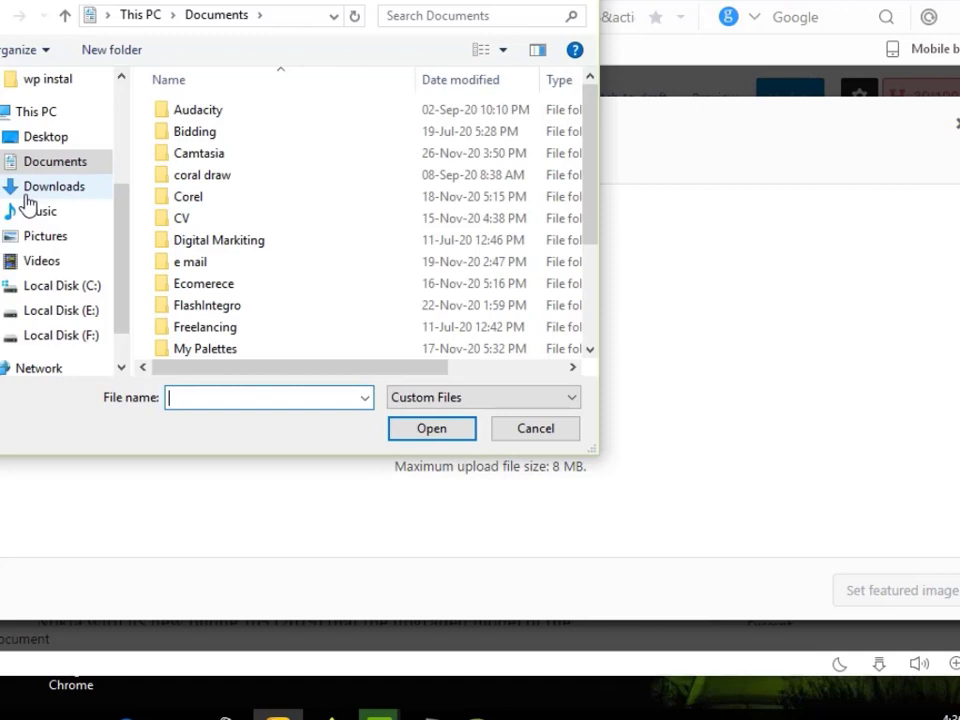
Upload the Nokia1052019-b picture from the frequently used desktop folder and set it as the Nokia 105 post's featured image
{"action": "left_click", "coordinate": [36, 112]}
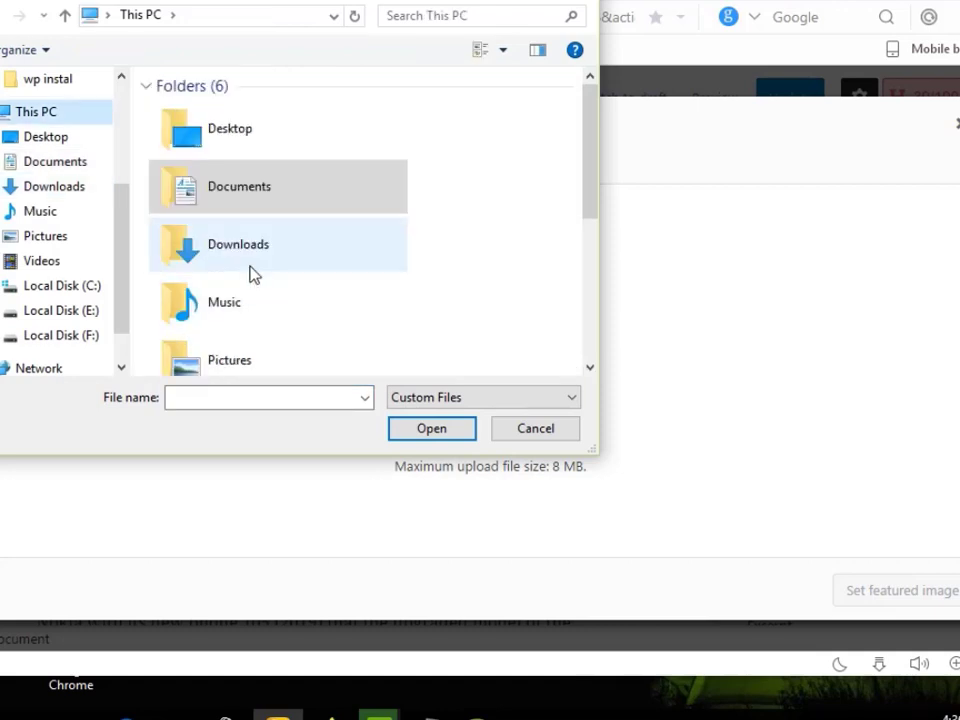
{"action": "scroll", "coordinate": [28, 264], "scroll_direction": "down", "scroll_amount": 2}
{"action": "scroll", "coordinate": [64, 306], "scroll_direction": "up", "scroll_amount": 3}
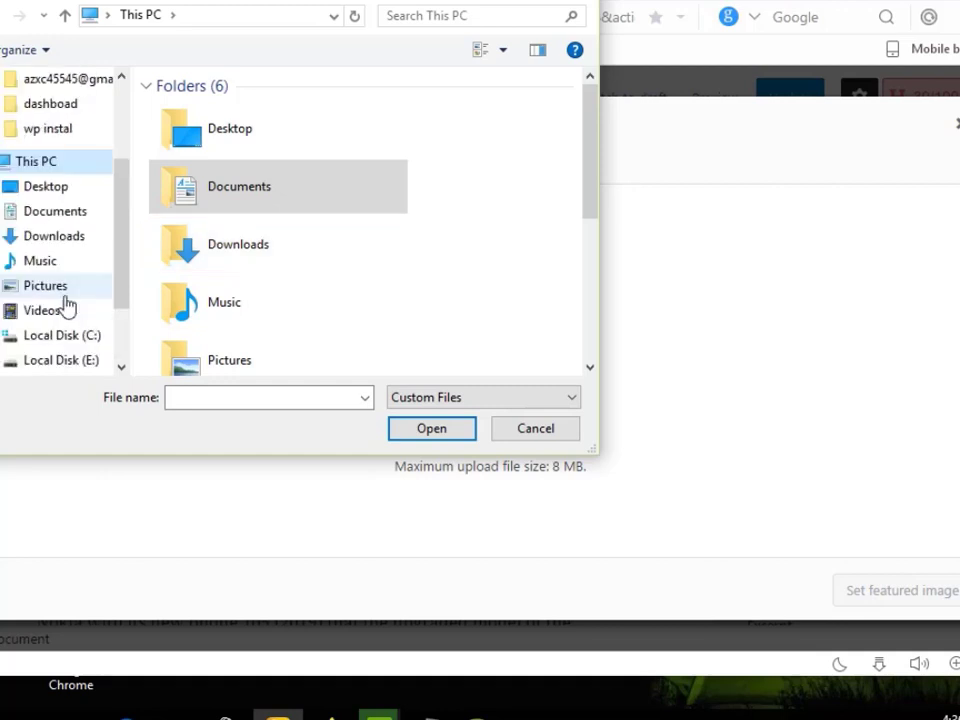
{"action": "scroll", "coordinate": [66, 306], "scroll_direction": "down", "scroll_amount": 3}
{"action": "scroll", "coordinate": [66, 306], "scroll_direction": "up", "scroll_amount": 4}
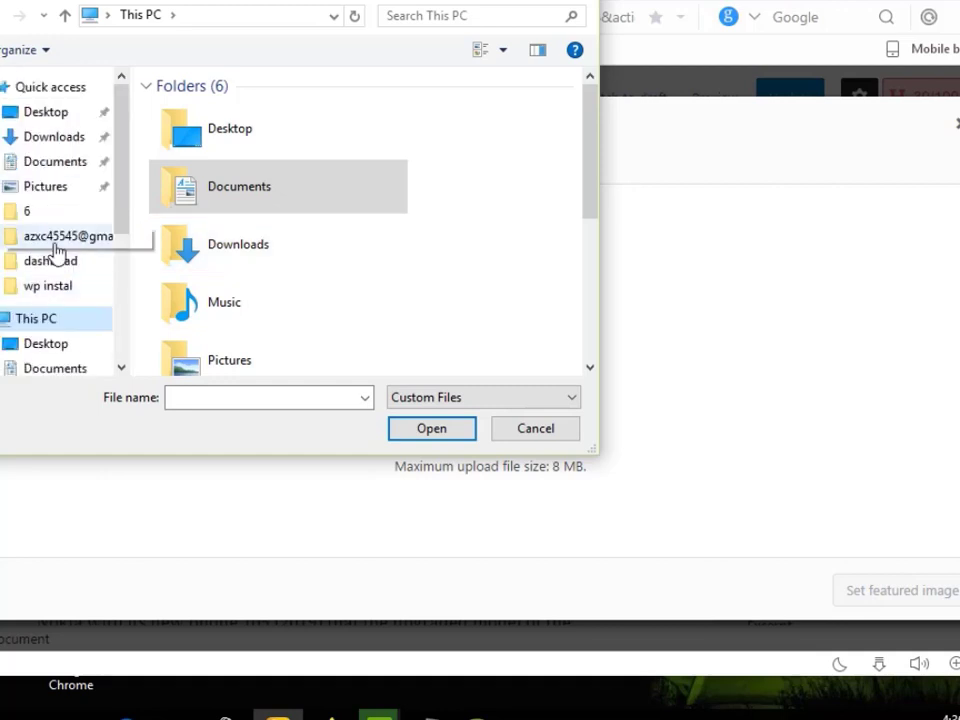
{"action": "left_click", "coordinate": [60, 89]}
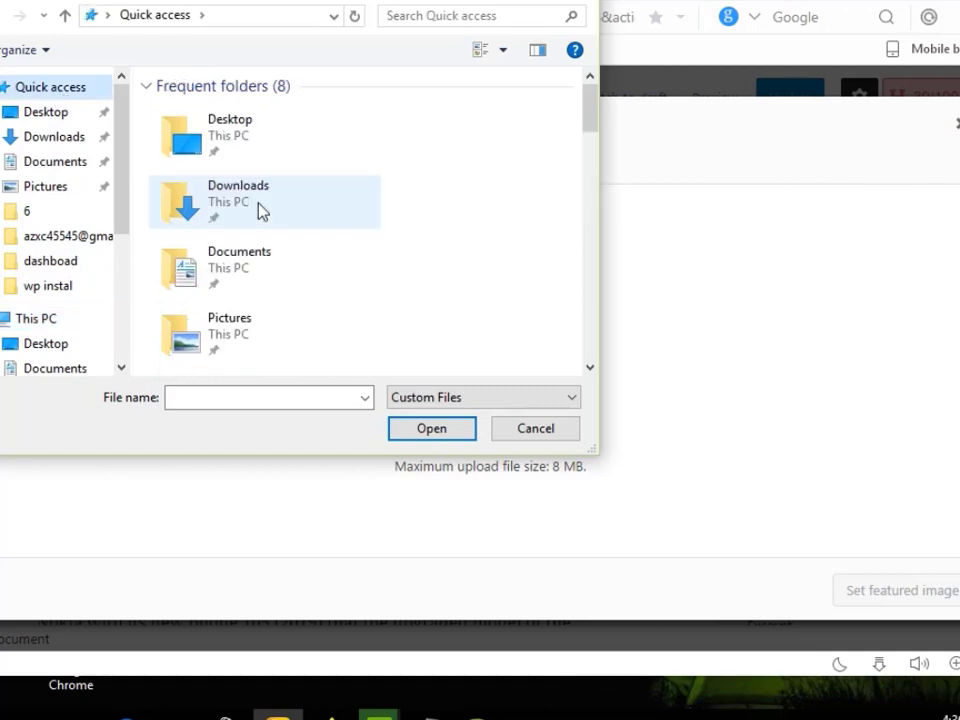
{"action": "left_click", "coordinate": [60, 240]}
{"action": "left_click", "coordinate": [490, 160]}
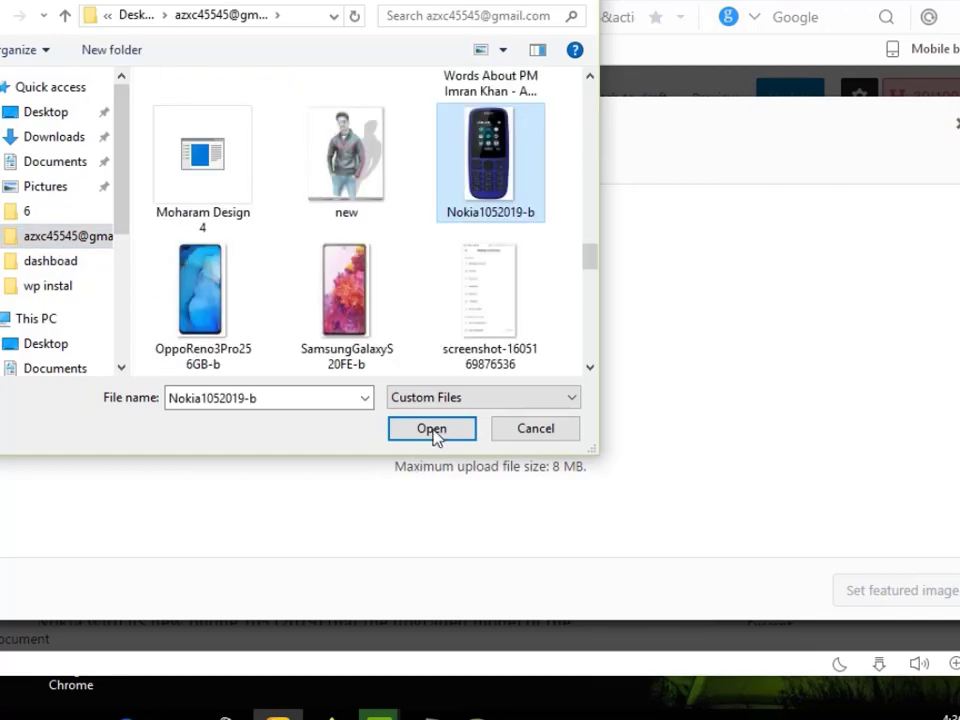
{"action": "left_click", "coordinate": [431, 429]}
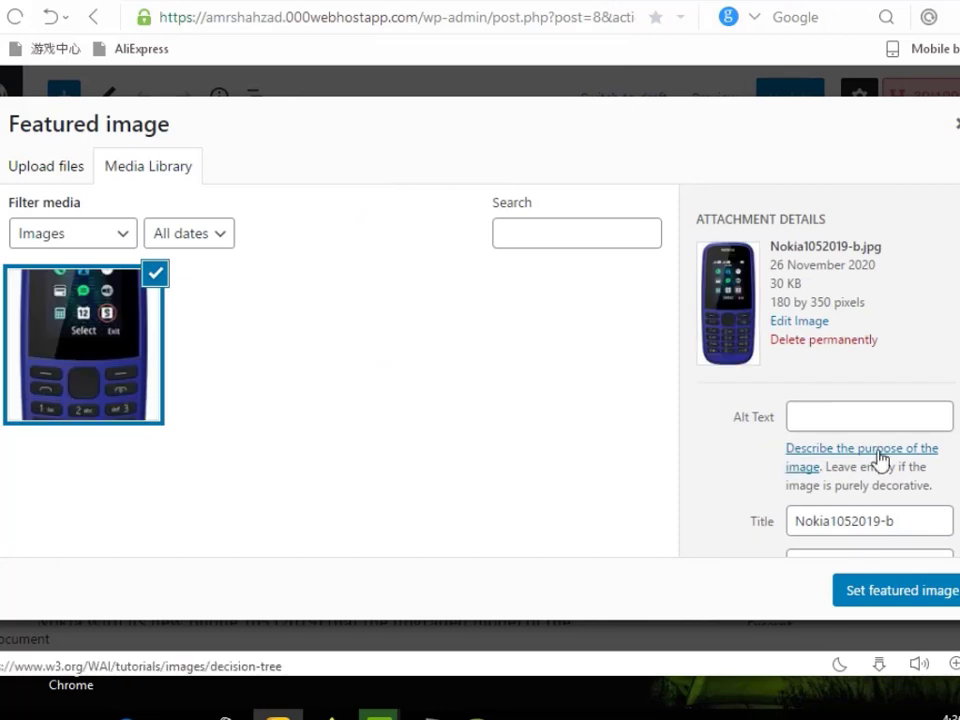
{"action": "scroll", "coordinate": [879, 458], "scroll_direction": "down", "scroll_amount": 3}
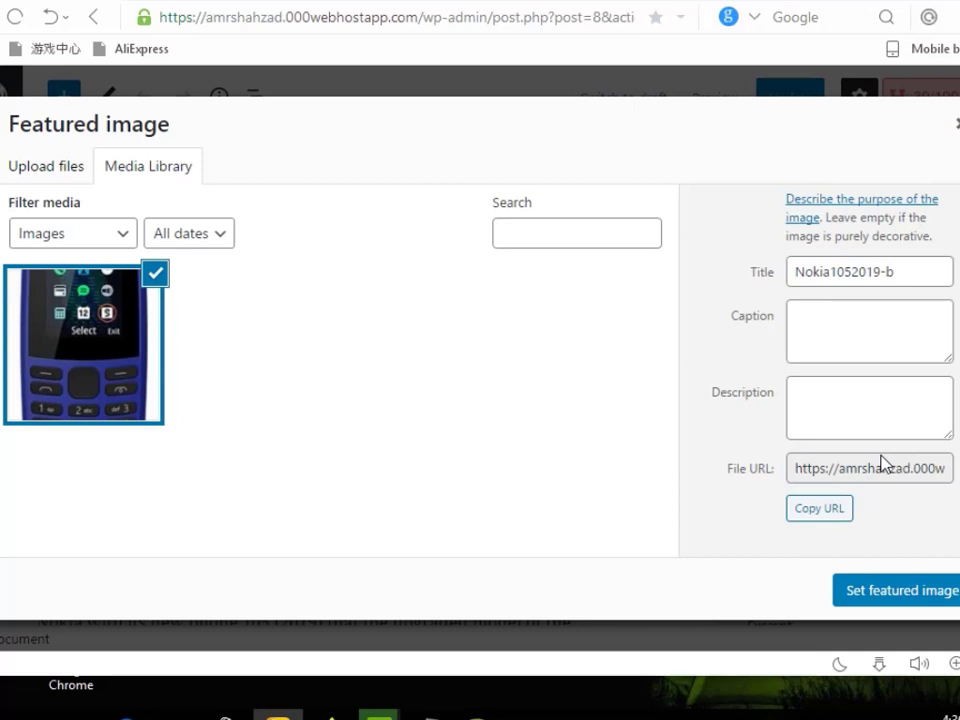
{"action": "left_click", "coordinate": [870, 590]}
Check the Nokia 105 featured image on the live Nokia category page and return to the admin posts list
{"action": "scroll", "coordinate": [853, 540], "scroll_direction": "down", "scroll_amount": 3}
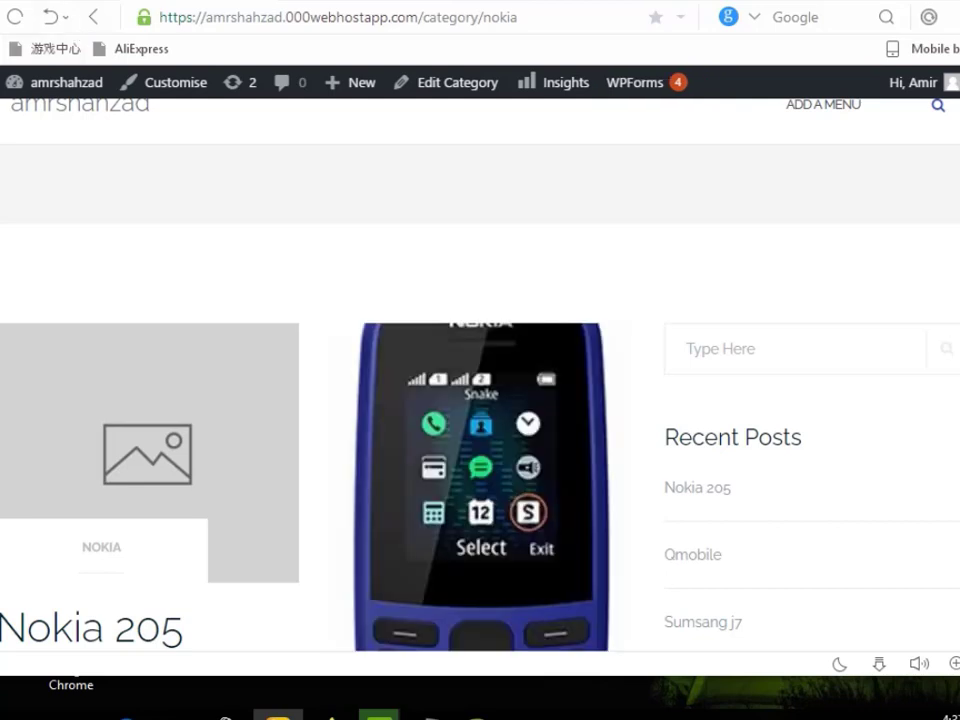
{"action": "scroll", "coordinate": [480, 400], "scroll_direction": "down", "scroll_amount": 4}
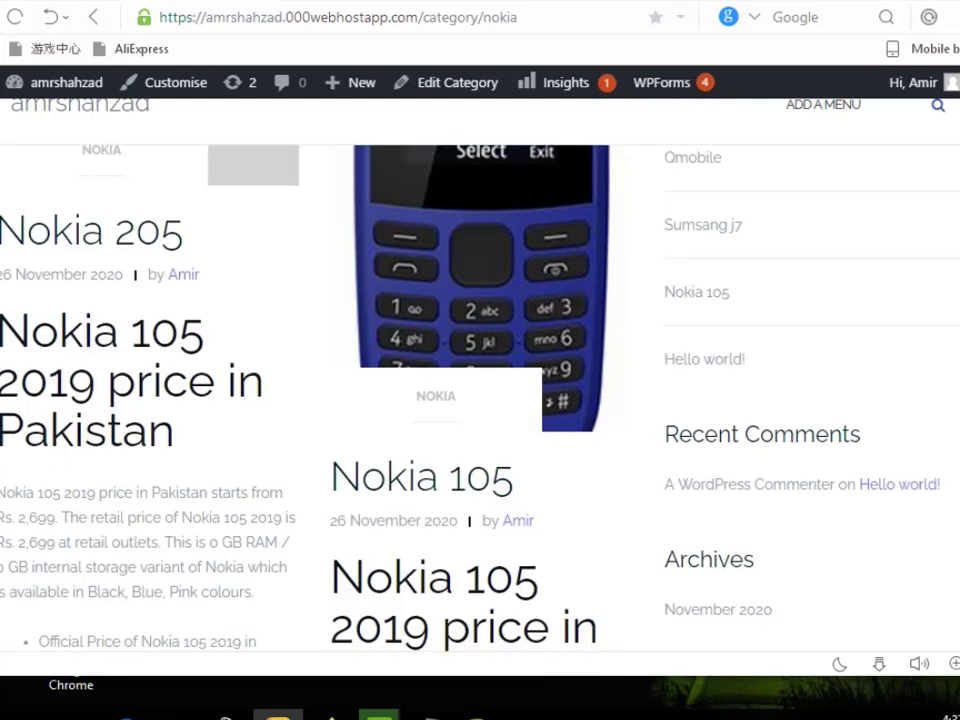
{"action": "scroll", "coordinate": [480, 400], "scroll_direction": "down", "scroll_amount": 2}
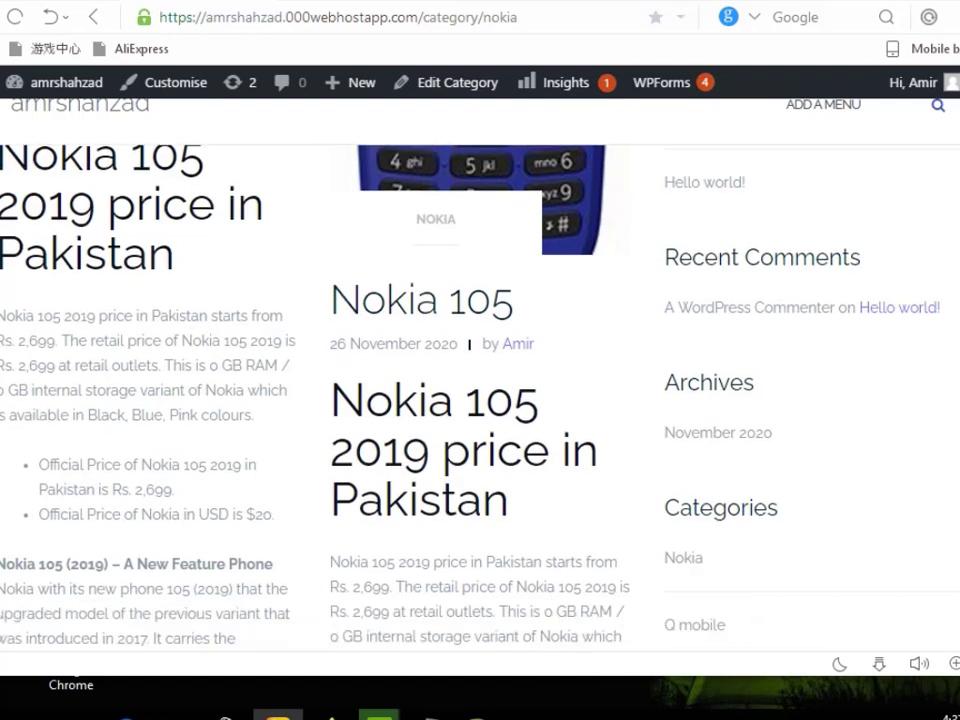
{"action": "scroll", "coordinate": [666, 242], "scroll_direction": "up", "scroll_amount": 6}
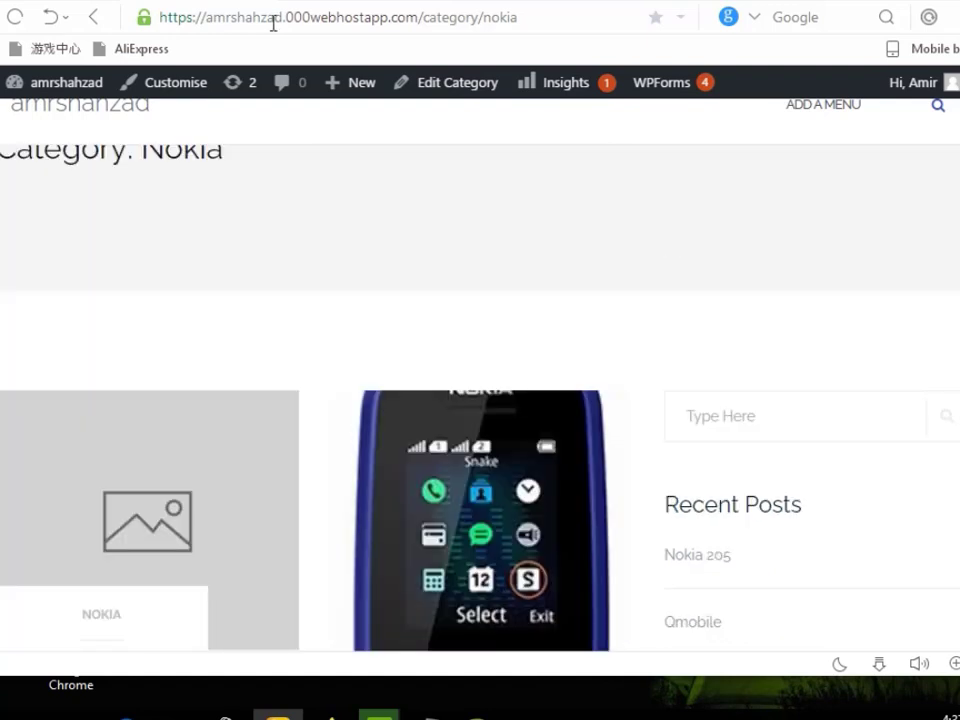
{"action": "left_click", "coordinate": [93, 17]}
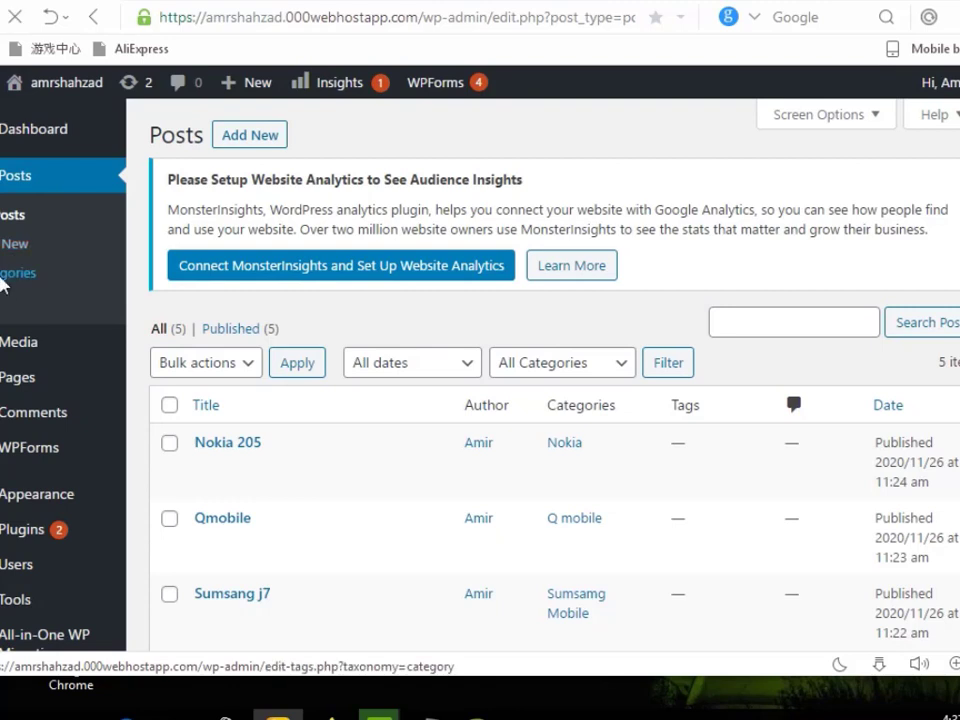
View the post Categories and Tags management pages and return to the list of all posts
{"action": "left_click", "coordinate": [12, 273]}
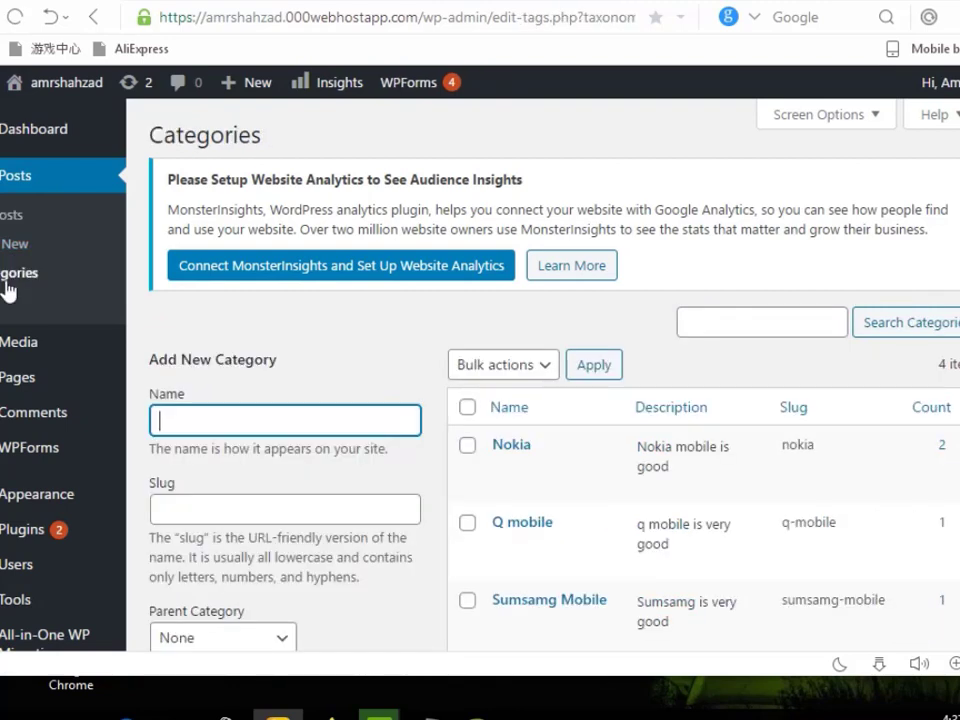
{"action": "left_click", "coordinate": [8, 288]}
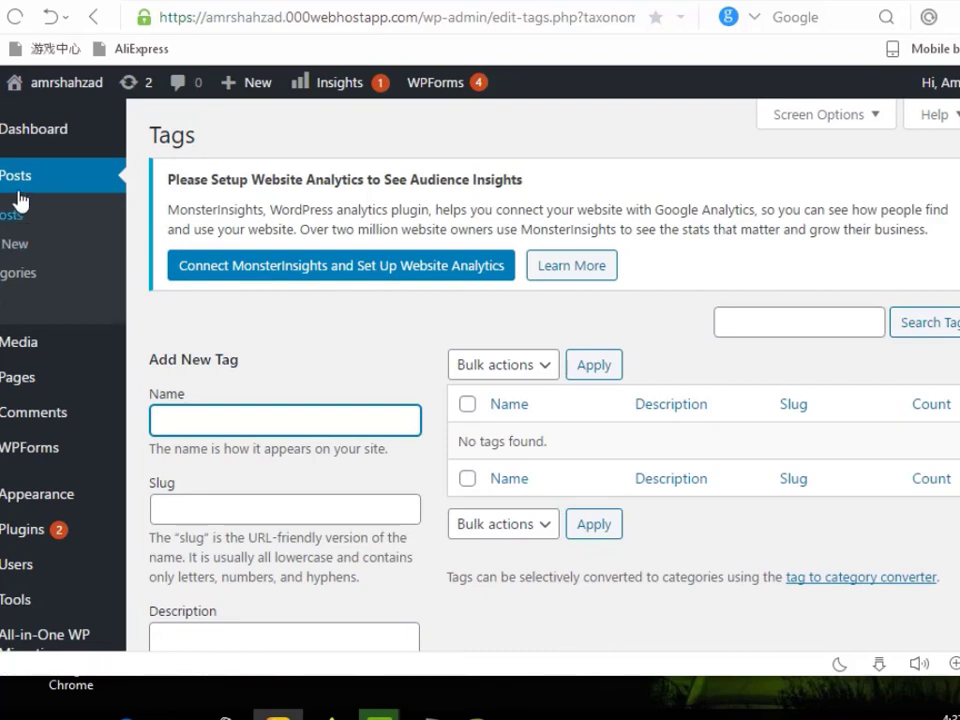
{"action": "left_click", "coordinate": [18, 205]}
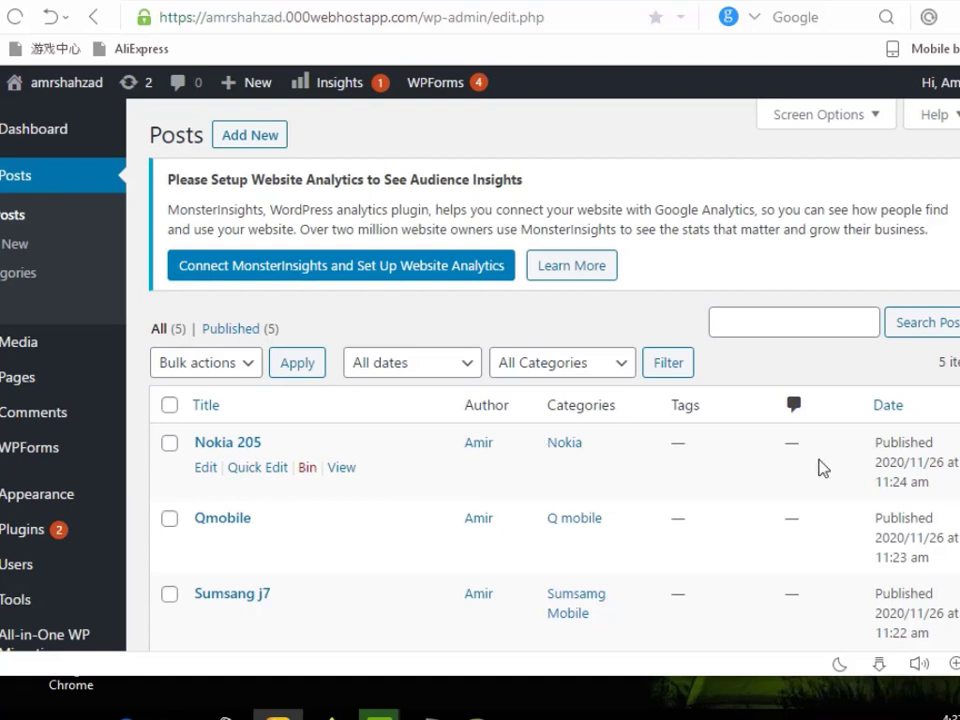
Open the Nokia 205 post for editing and add the tag Nokia205
{"action": "left_click", "coordinate": [203, 467]}
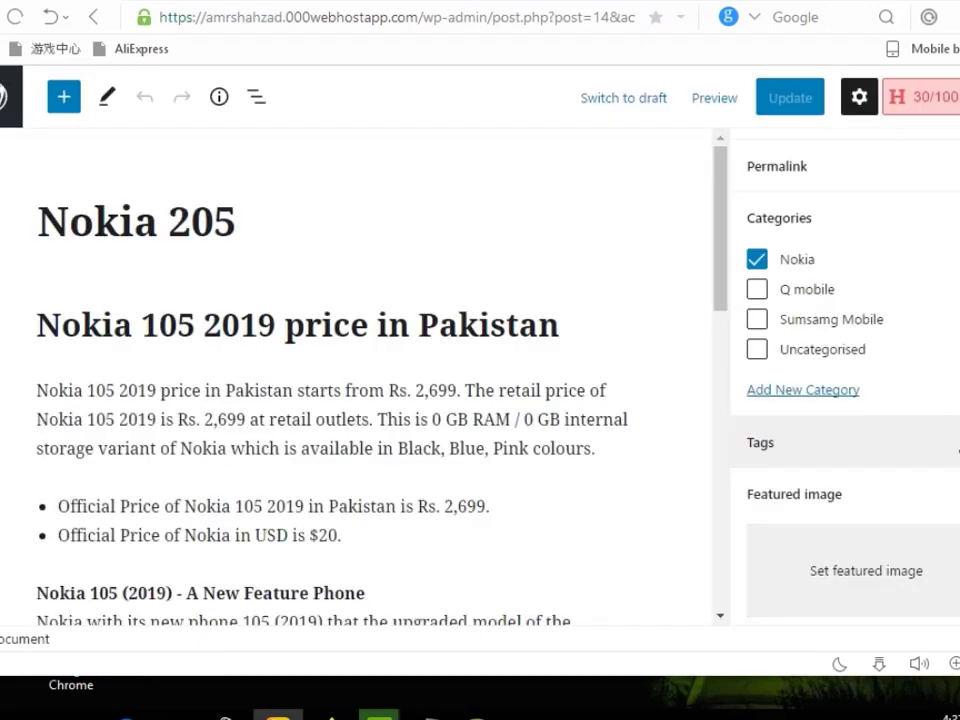
{"action": "left_click", "coordinate": [800, 442]}
{"action": "left_click", "coordinate": [808, 519]}
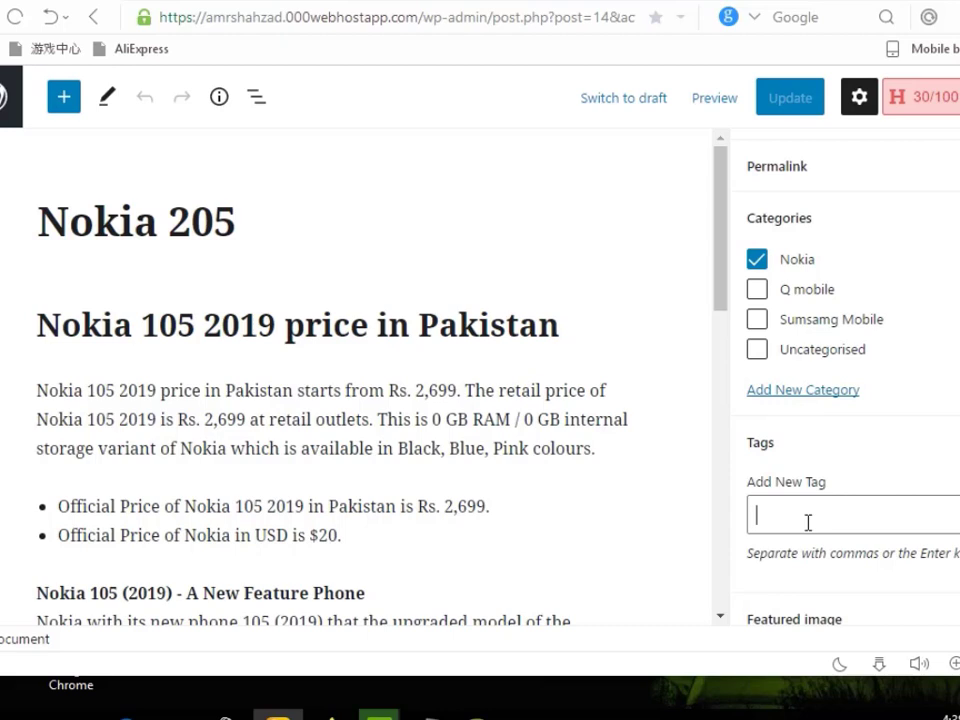
{"action": "type", "text": "Nokia 205"}
{"action": "key", "text": "Return"}
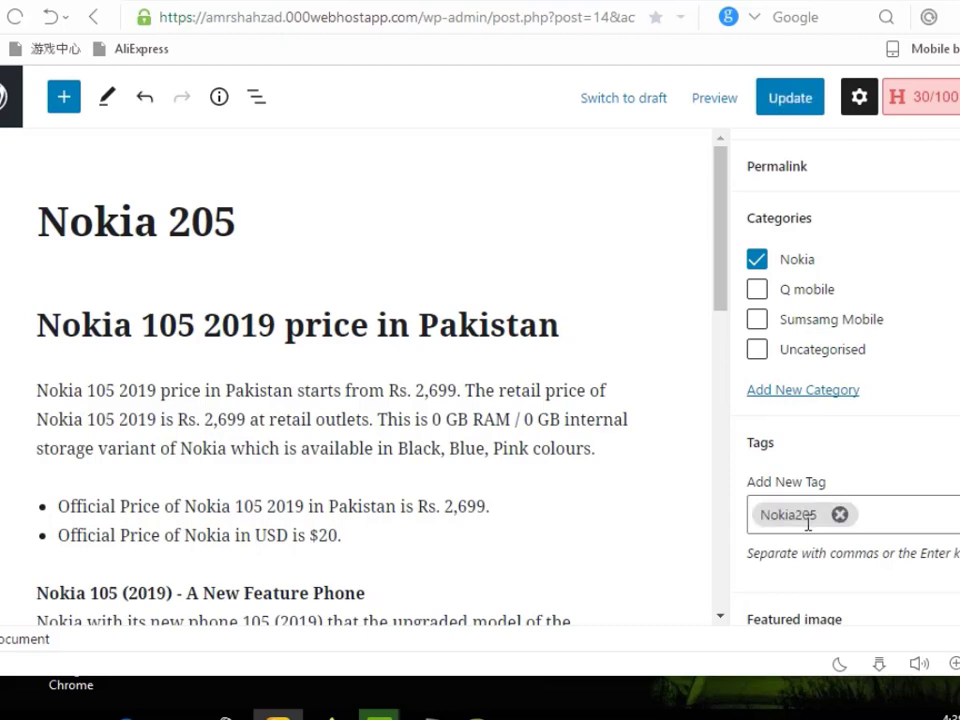
Add the tags amr and fhf to the Nokia 205 post
{"action": "type", "text": "amr"}
{"action": "key", "text": "BackSpace"}
{"action": "key", "text": "BackSpace"}
{"action": "key", "text": "BackSpace"}
{"action": "type", "text": "fhf"}
{"action": "key", "text": "Return"}
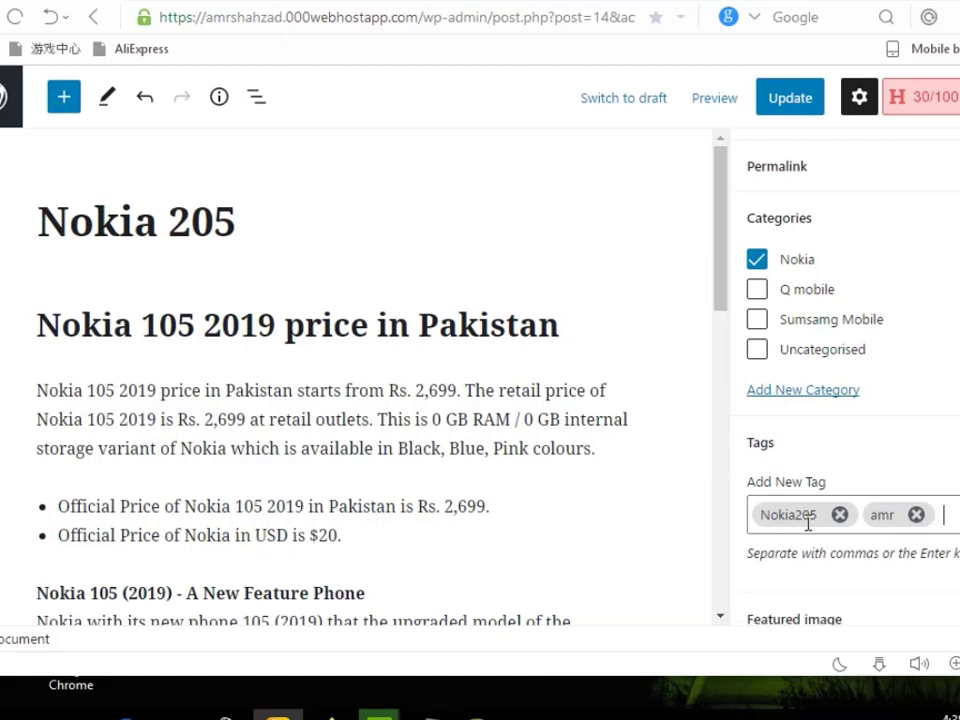
{"action": "type", "text": "fhf"}
{"action": "key", "text": "Return"}
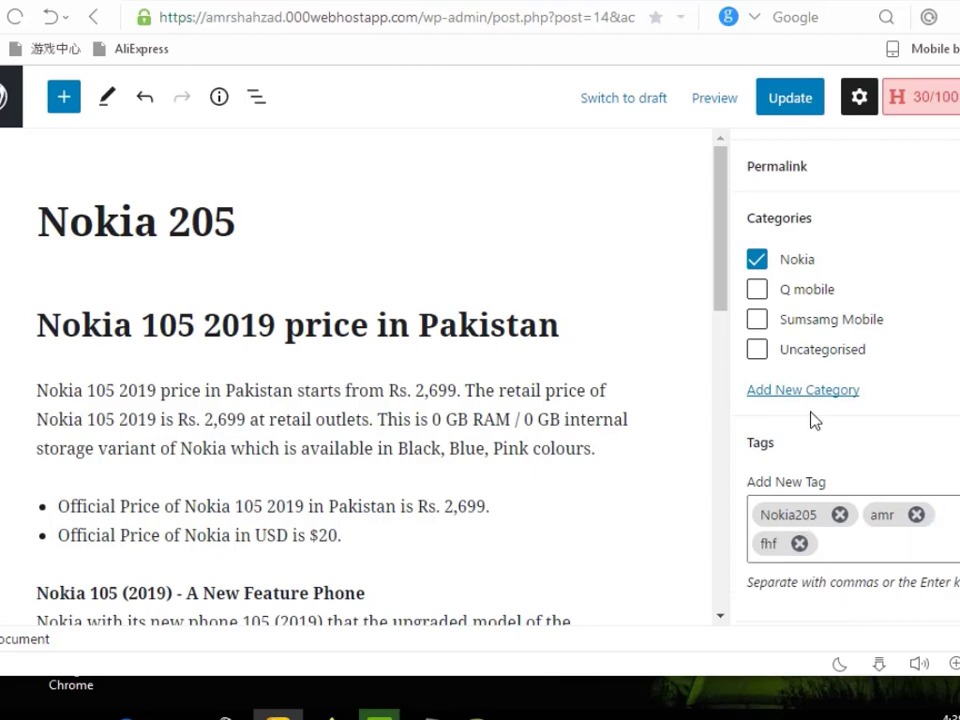
Leave the Nokia 205 post editor without saving the new tags and return to the posts list
{"action": "scroll", "coordinate": [840, 450], "scroll_direction": "down", "scroll_amount": 3}
{"action": "scroll", "coordinate": [840, 450], "scroll_direction": "up", "scroll_amount": 6}
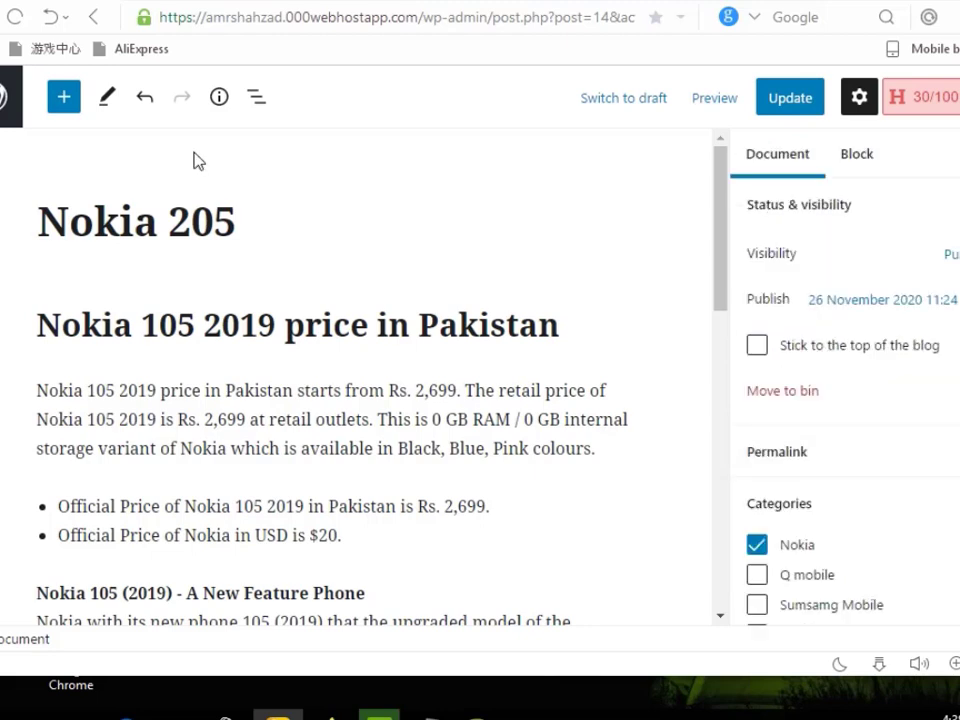
{"action": "left_click", "coordinate": [9, 97]}
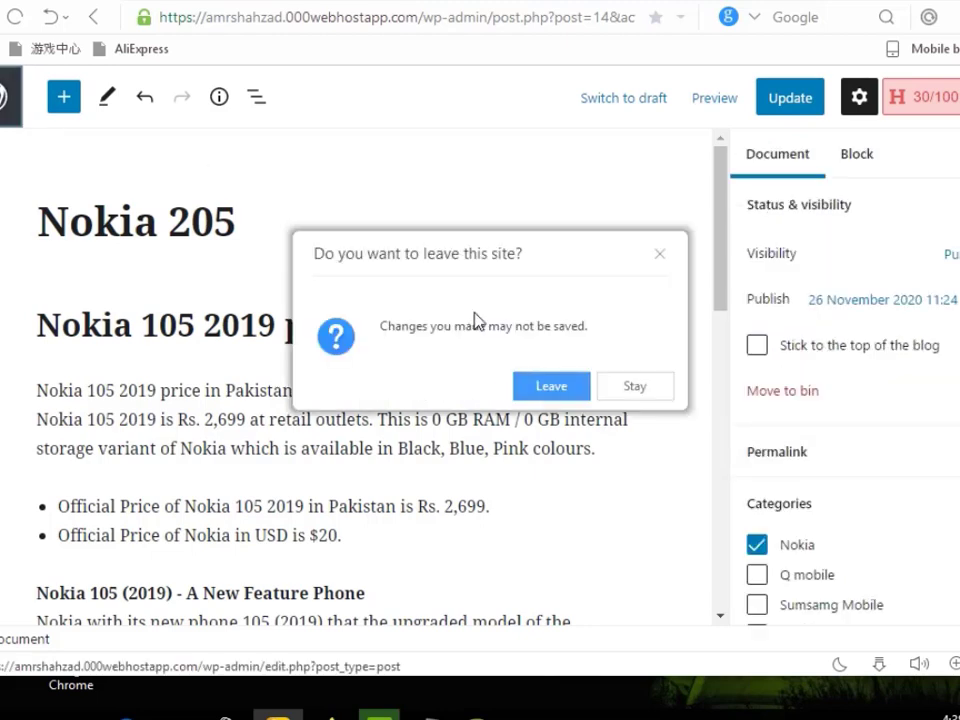
{"action": "left_click", "coordinate": [561, 389]}
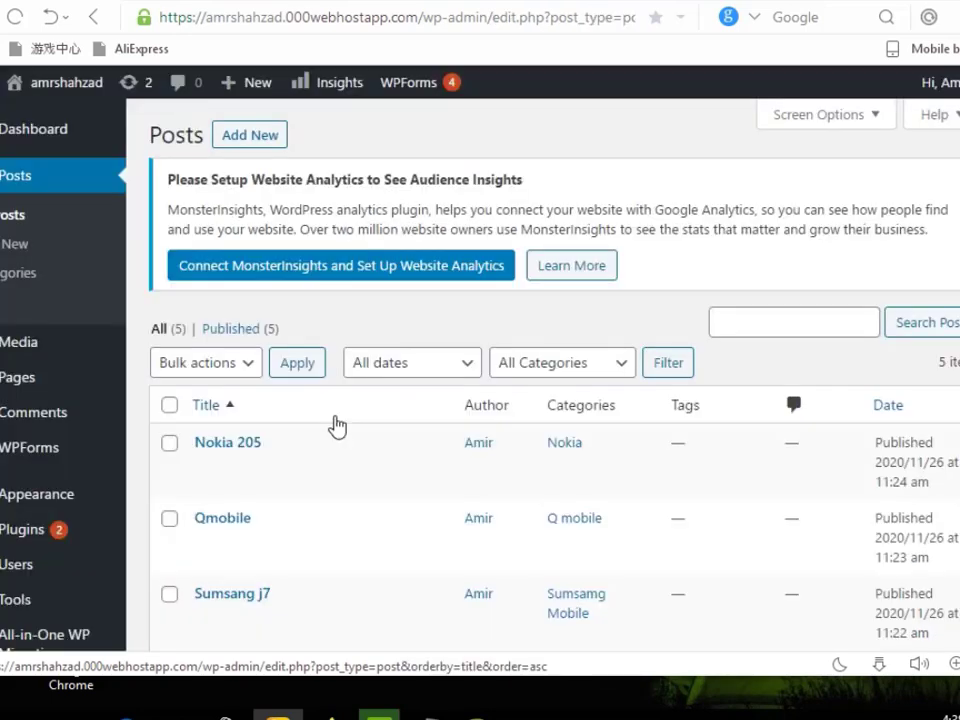
{"action": "mouse_move", "coordinate": [68, 351]}
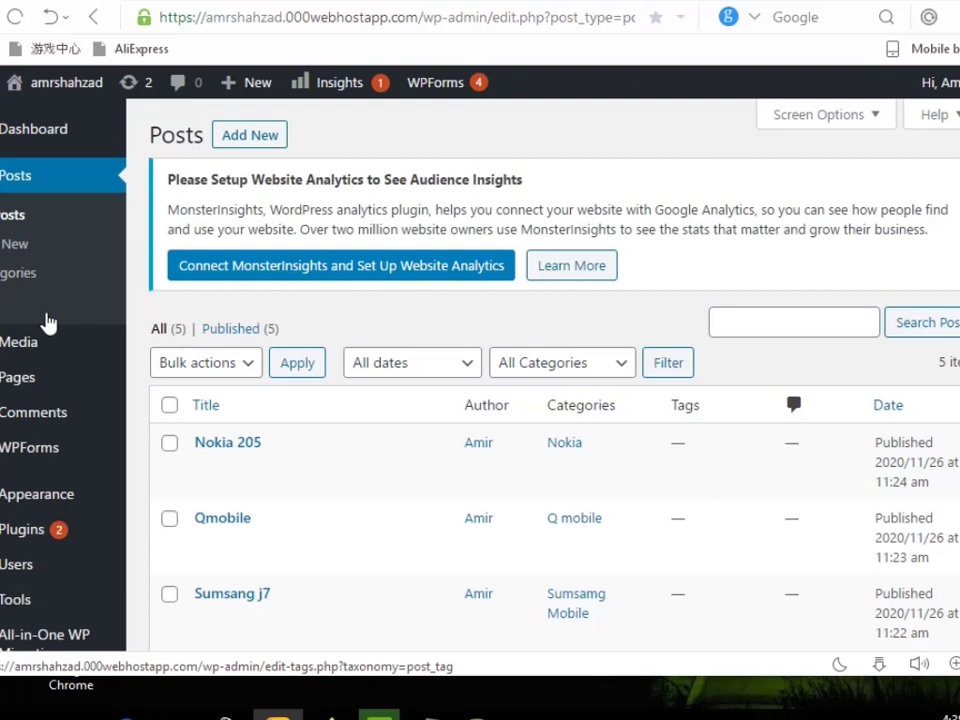
{"action": "mouse_move", "coordinate": [37, 388]}
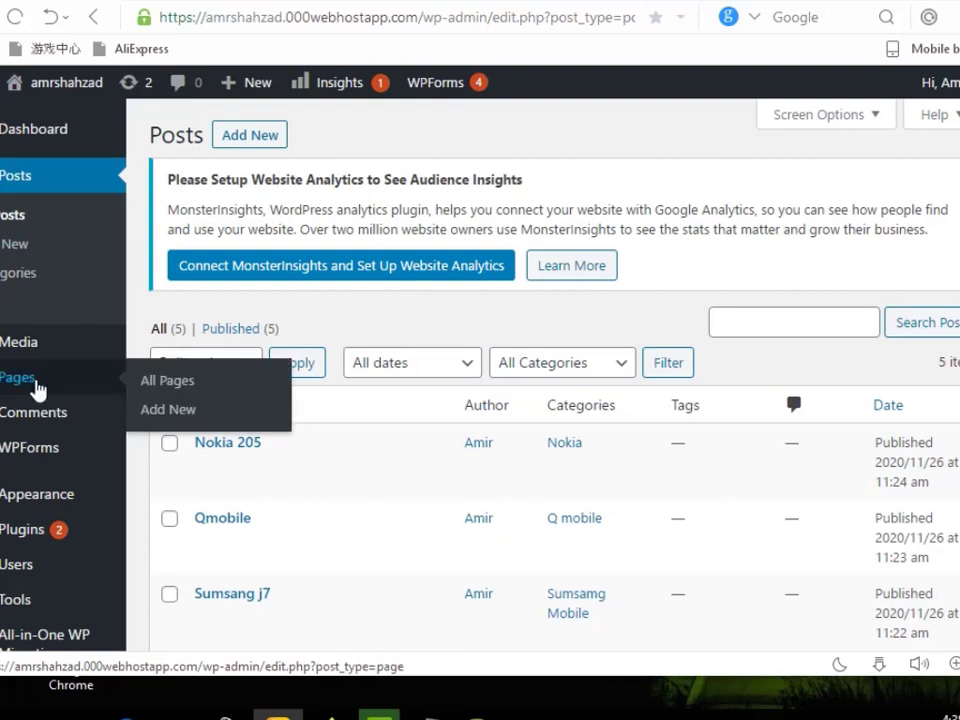